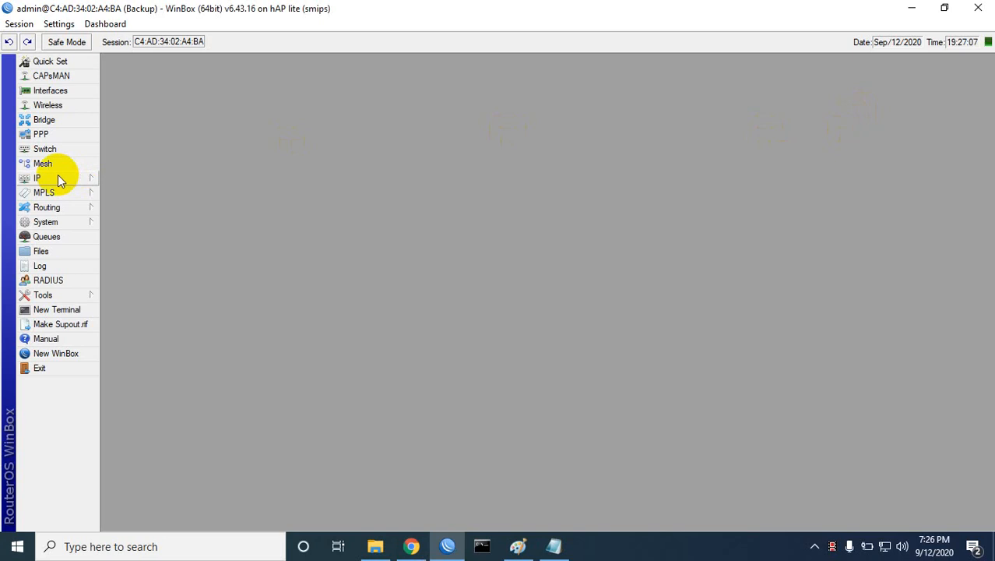
Step: Open the IP address list and the simple queue list side by side
left_click(58, 176)
left_click(126, 209)
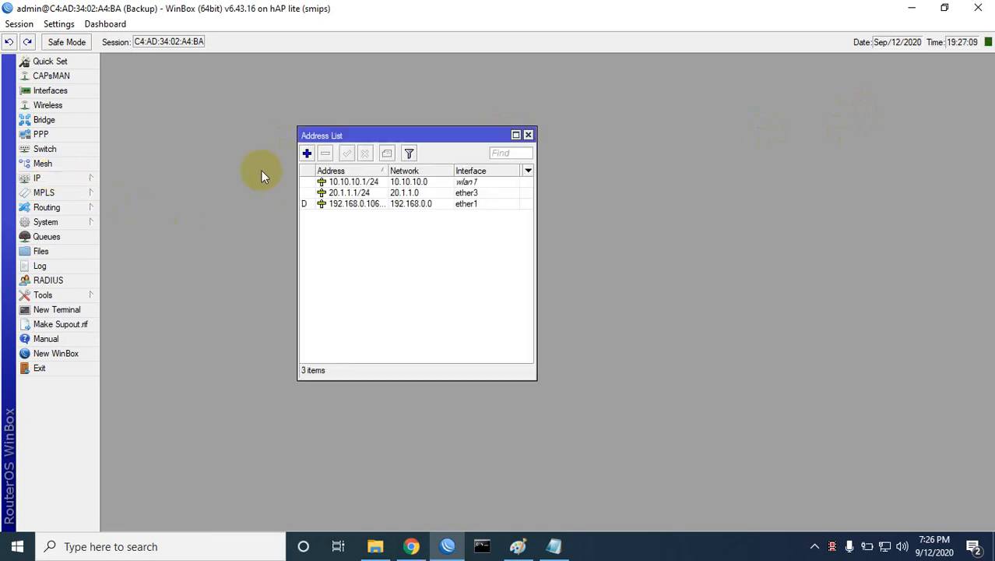
left_click(52, 237)
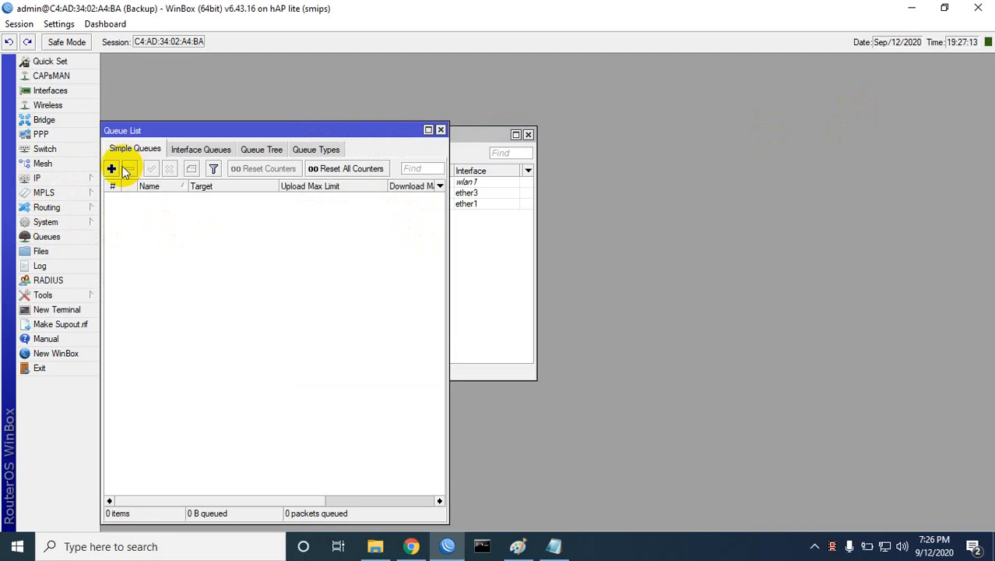
left_click_drag(266, 133, 503, 143)
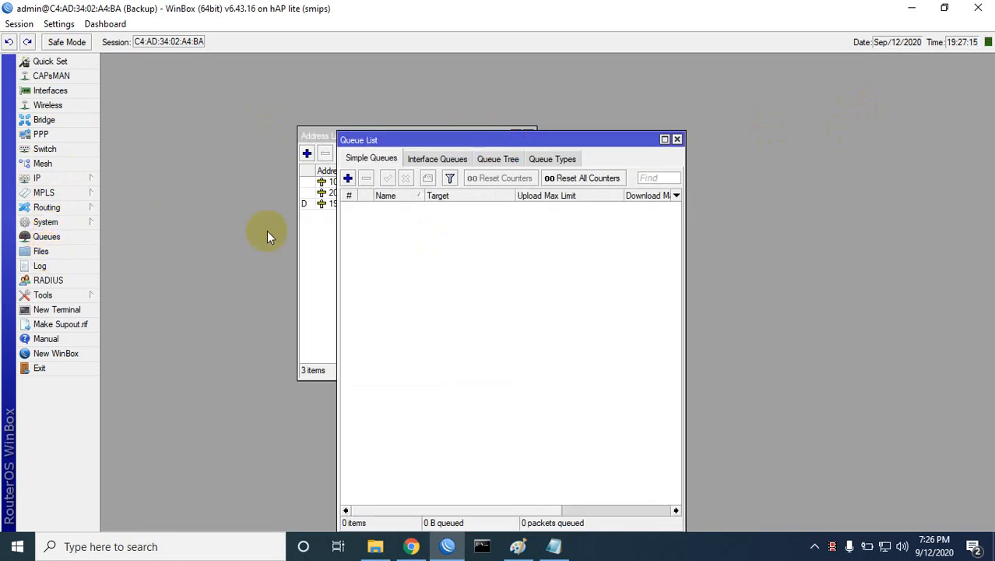
Step: Add three default simple queues: queue1, queue2 and queue3
left_click(348, 178)
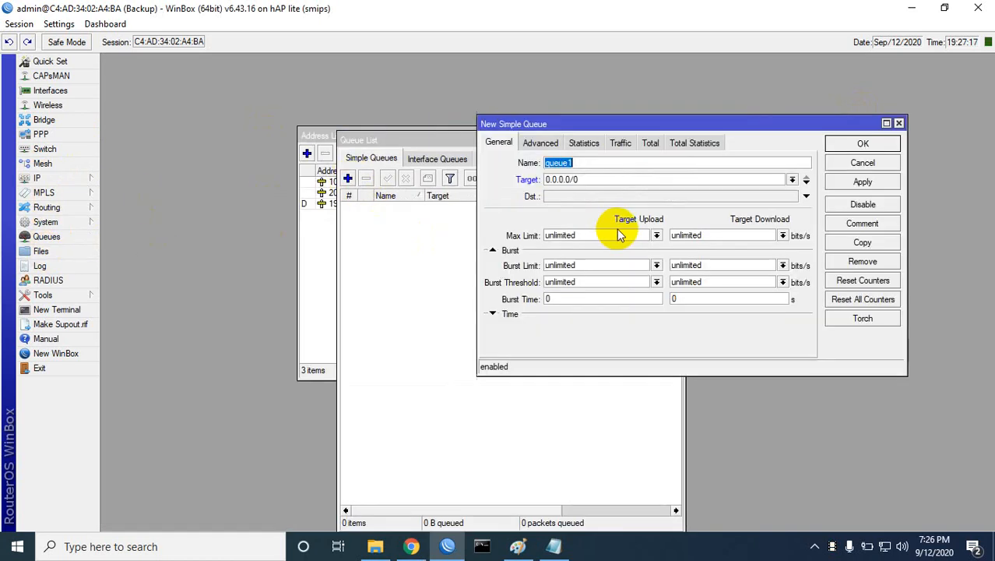
left_click(863, 182)
left_click(862, 143)
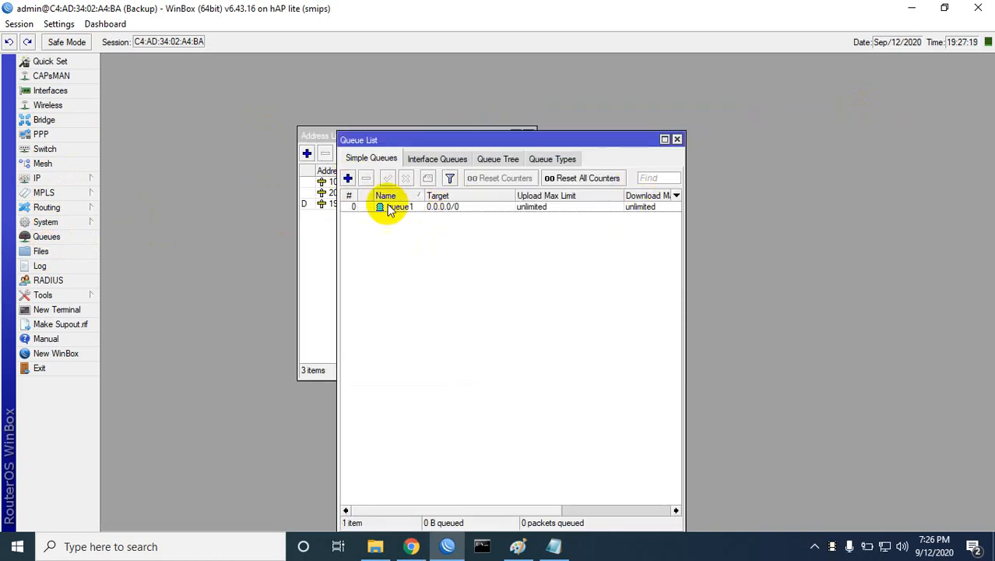
left_click(348, 178)
left_click(863, 181)
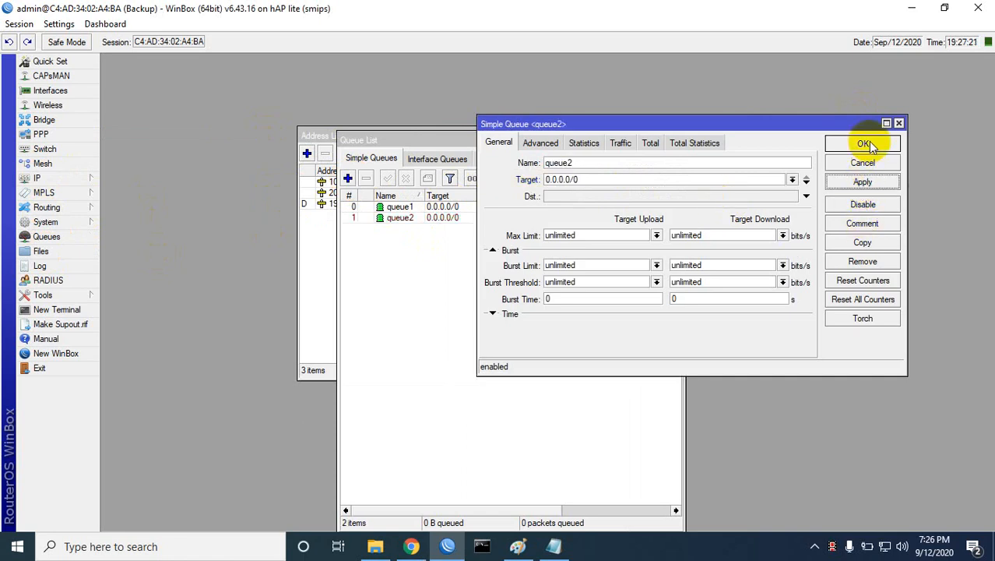
left_click(863, 143)
left_click(348, 178)
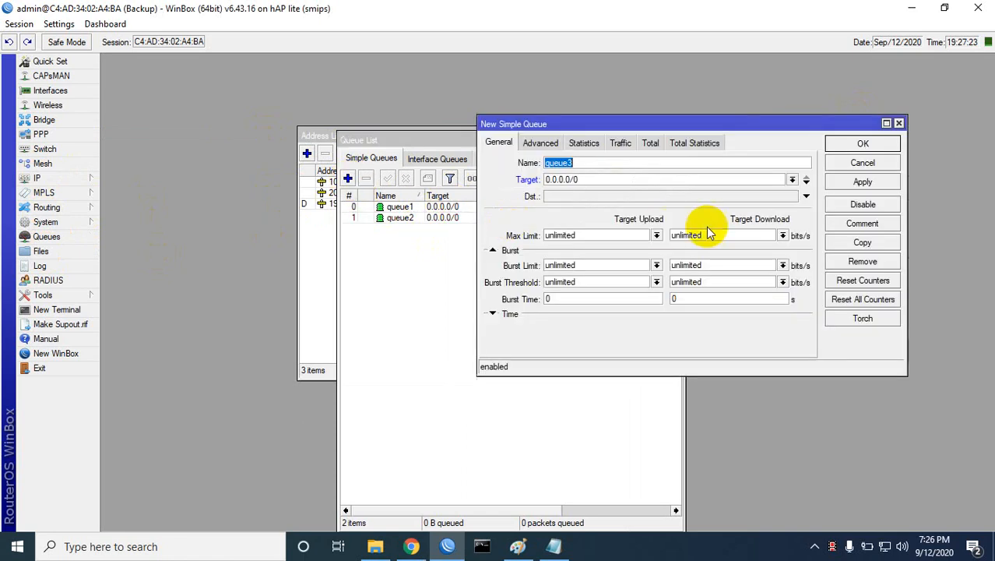
left_click(863, 181)
left_click(862, 145)
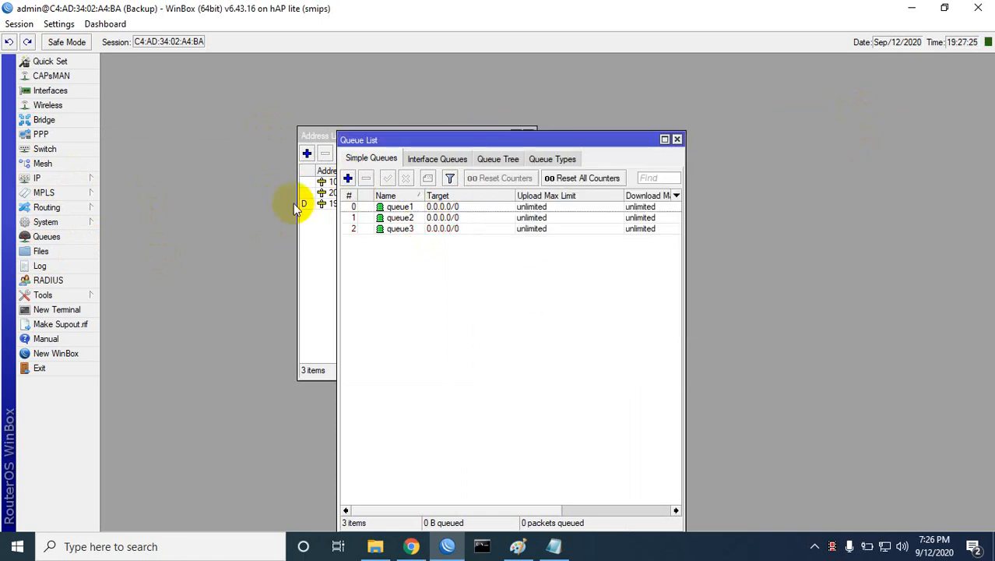
Step: Review the firewall NAT rules, then close the NAT and queue windows
left_click(39, 178)
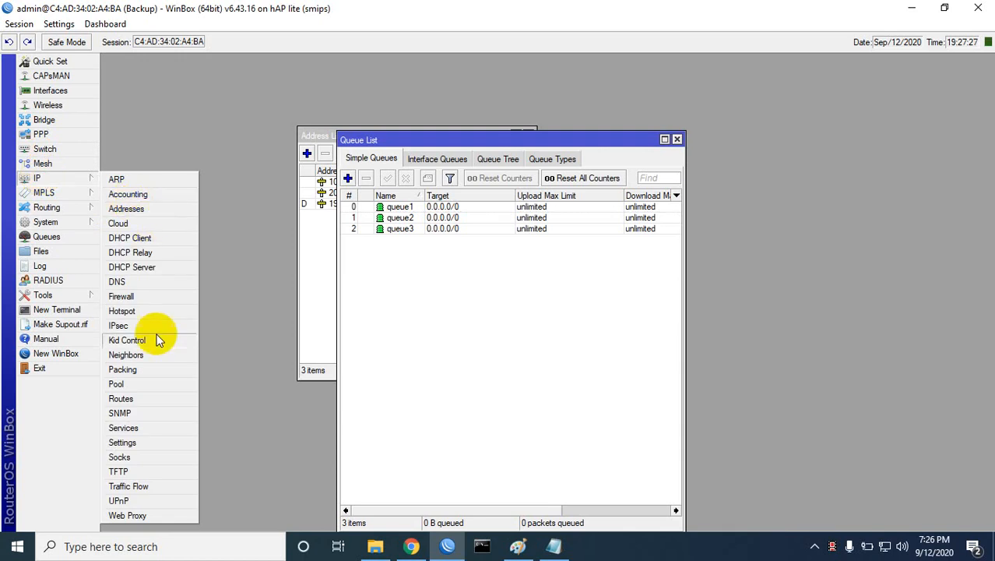
left_click(123, 296)
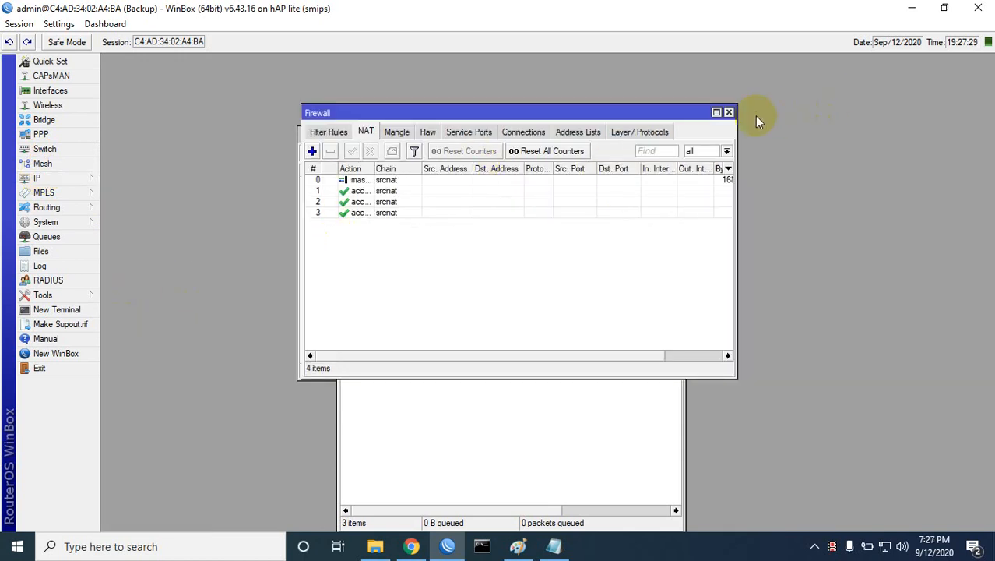
left_click(729, 112)
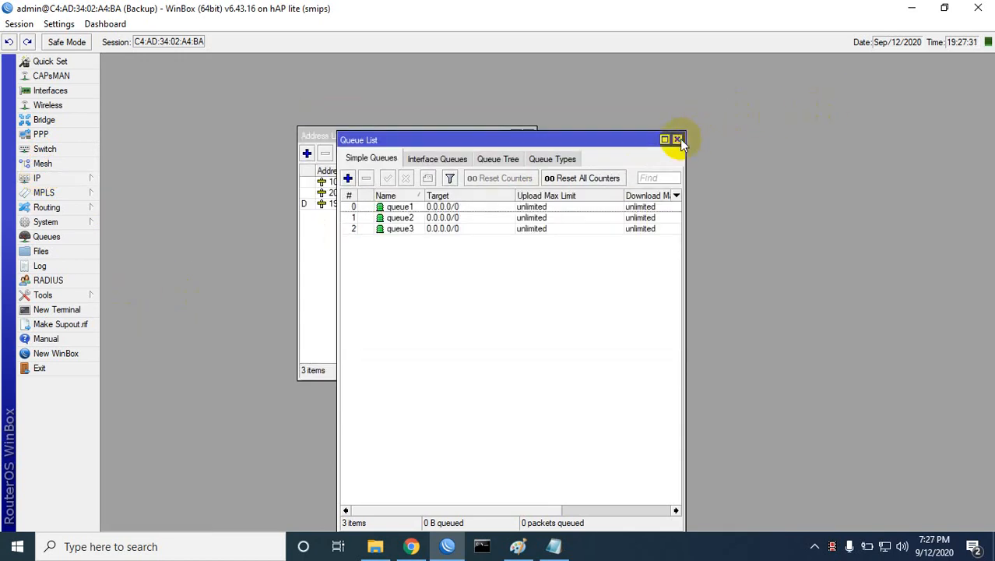
left_click(677, 140)
Step: Close the IP address list and bring up the router's File List
left_click(531, 136)
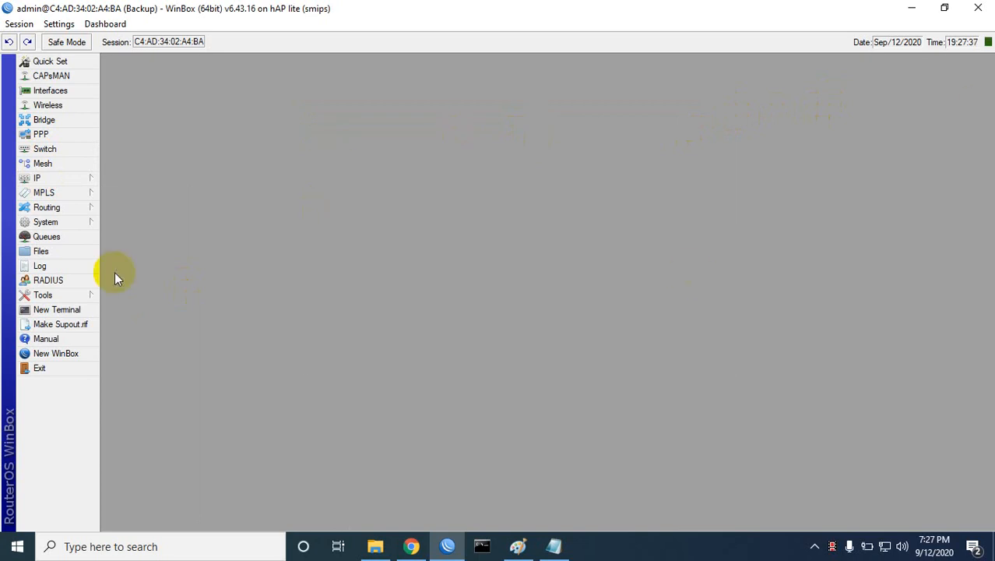
left_click(49, 251)
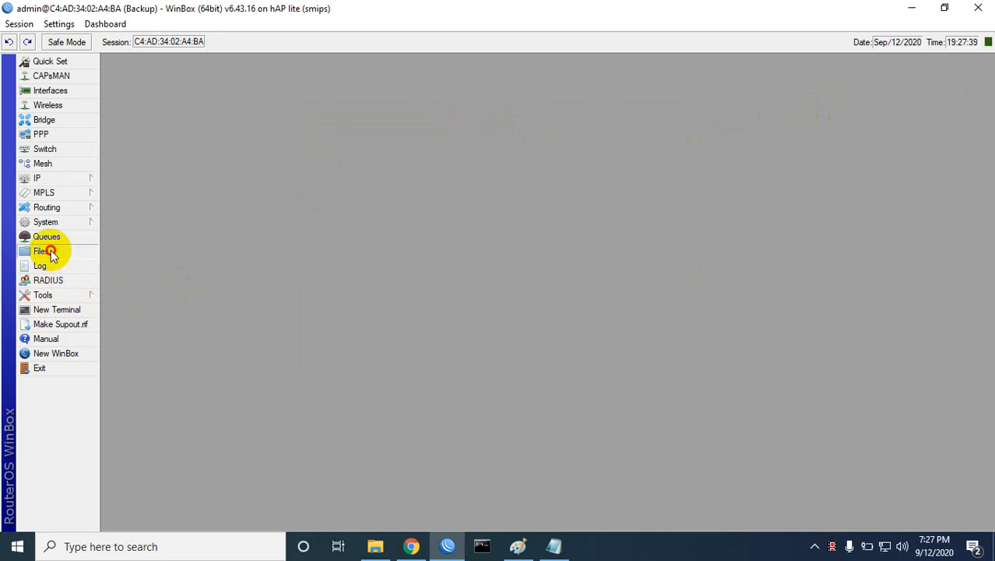
left_click_drag(392, 166, 518, 149)
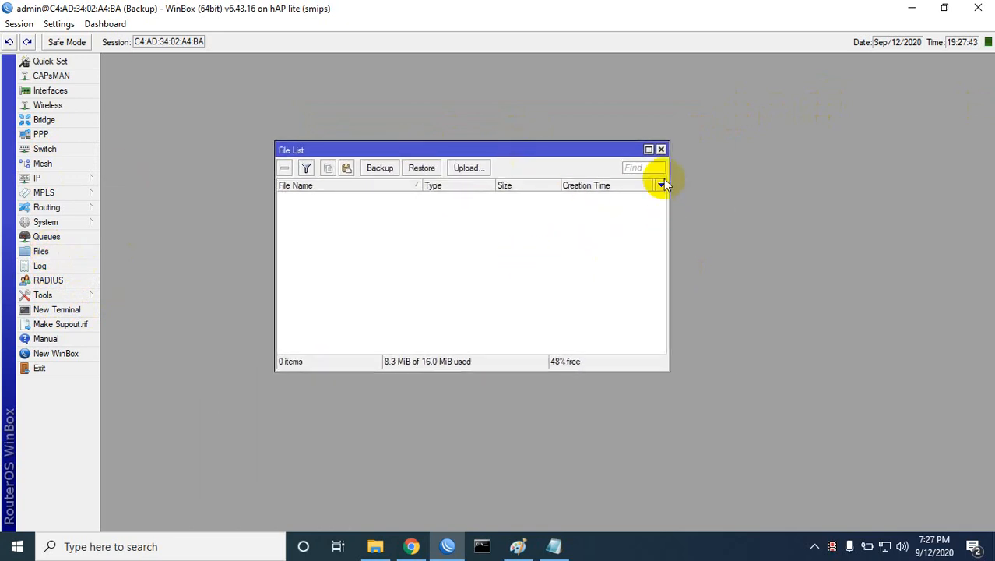
left_click(661, 151)
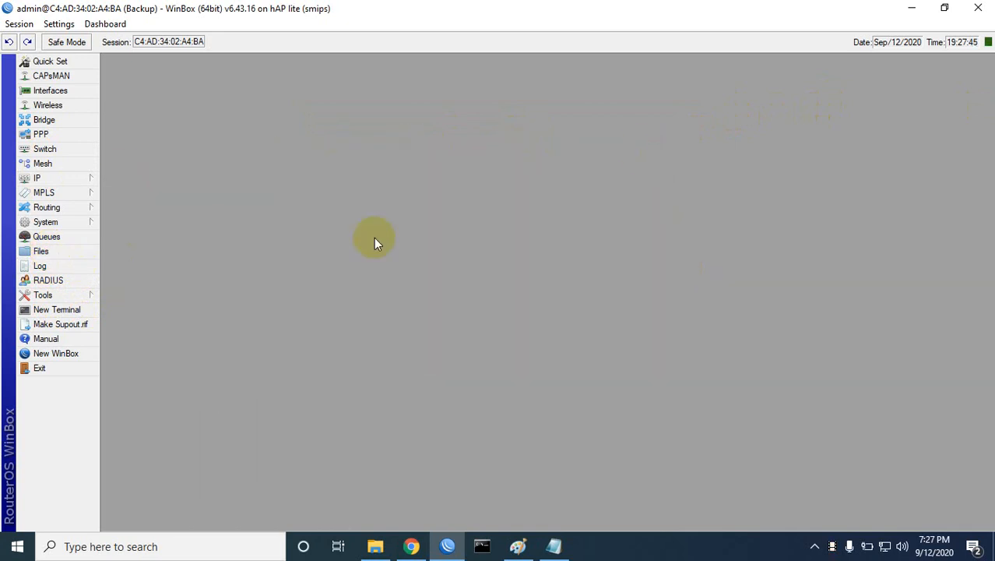
left_click(44, 251)
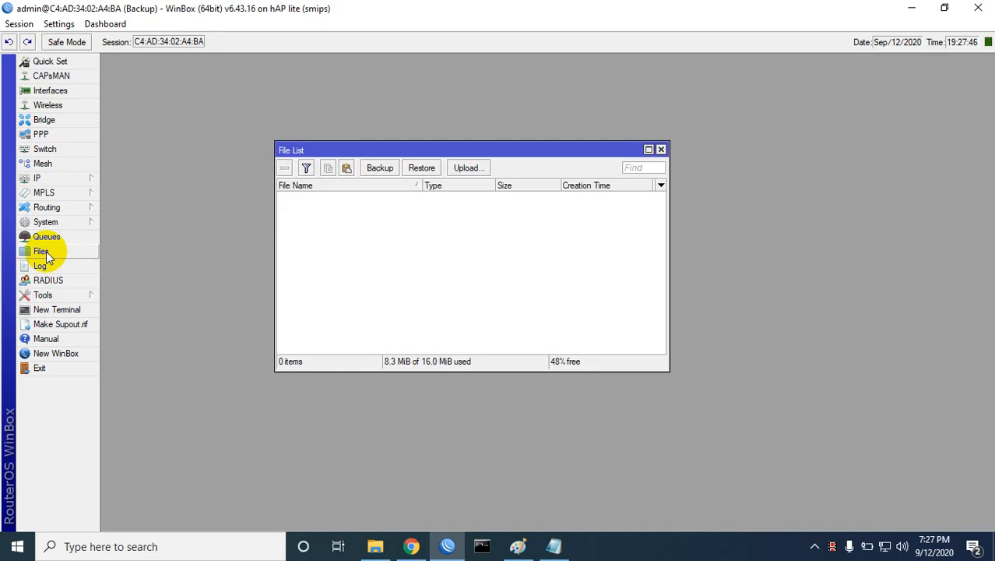
Step: Create backup 'itbd' with a masked password and aes-sha256 encryption
left_click(381, 169)
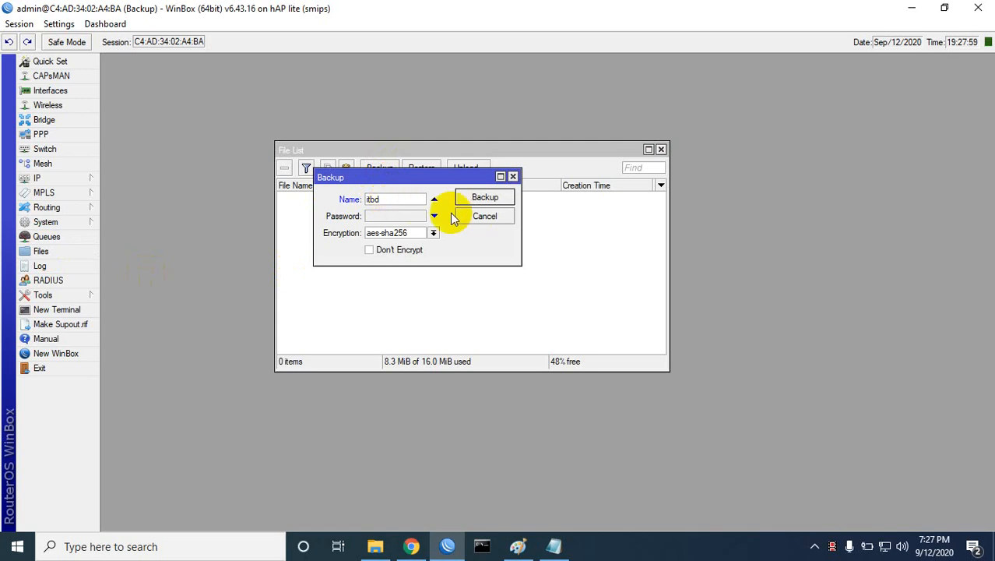
left_click(381, 218)
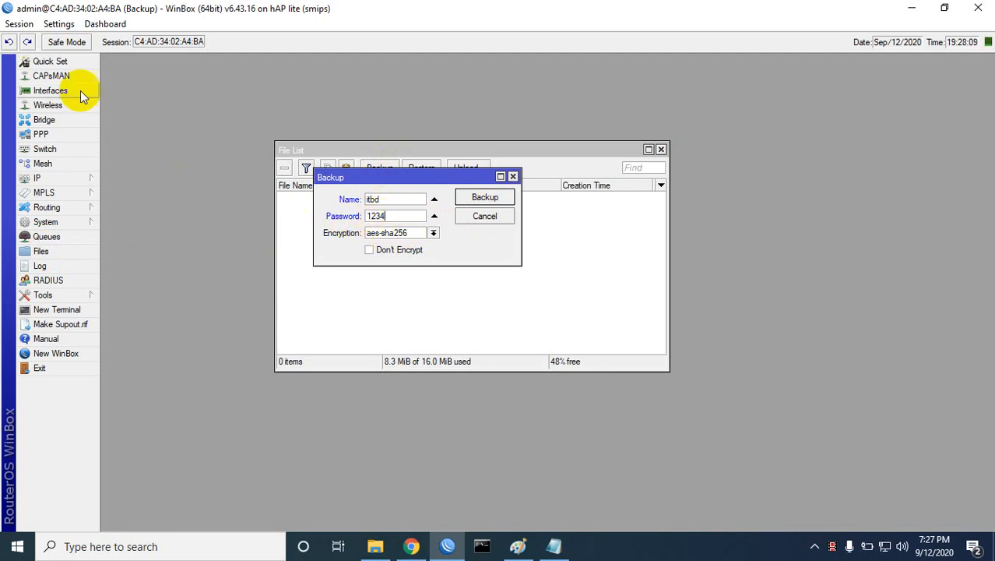
left_click(60, 24)
left_click(72, 57)
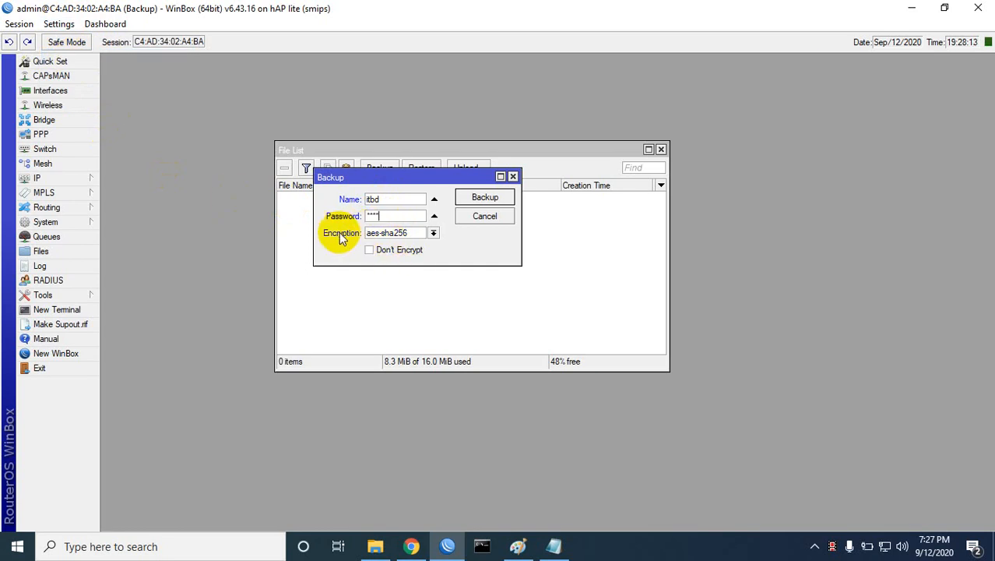
left_click(433, 234)
left_click(433, 236)
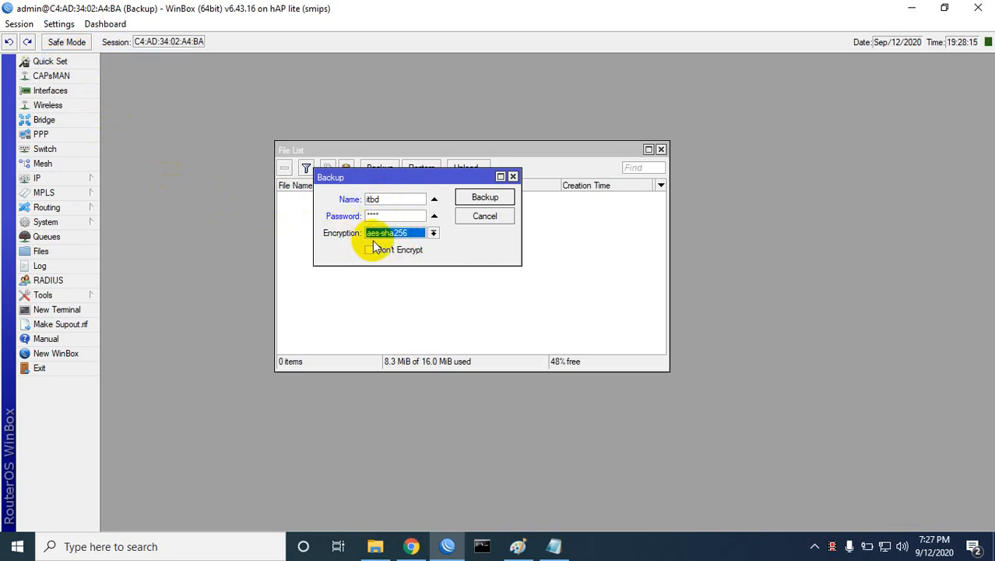
left_click(486, 198)
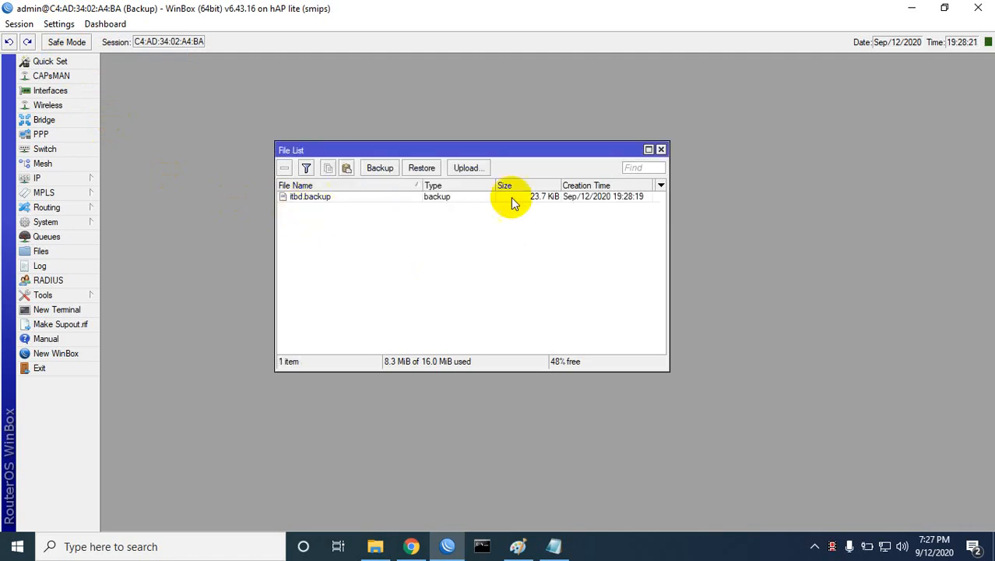
Step: Copy itbd.backup from the File List and paste it onto the desktop without replacing
left_click_drag(832, 14, 482, 104)
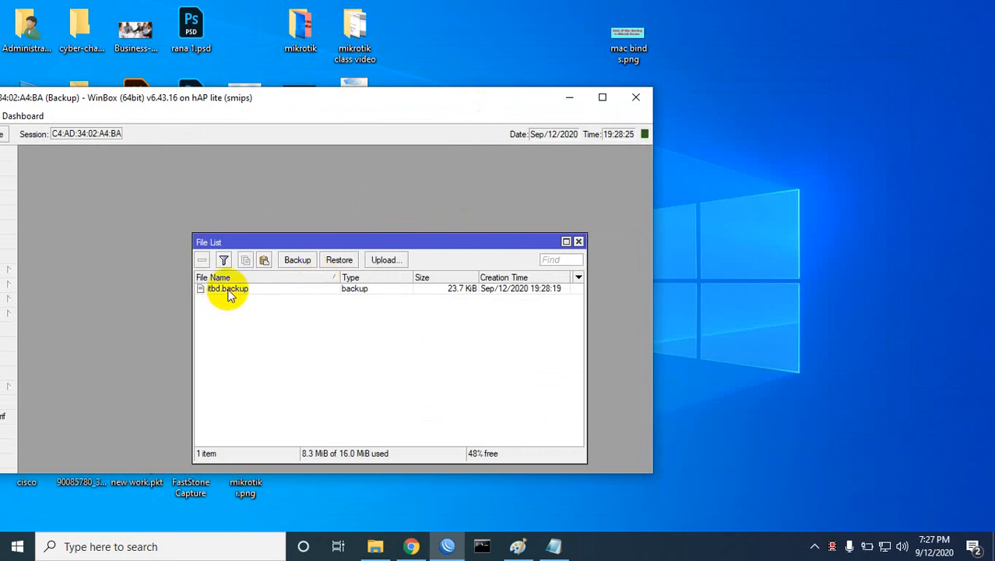
left_click_drag(228, 290, 763, 200)
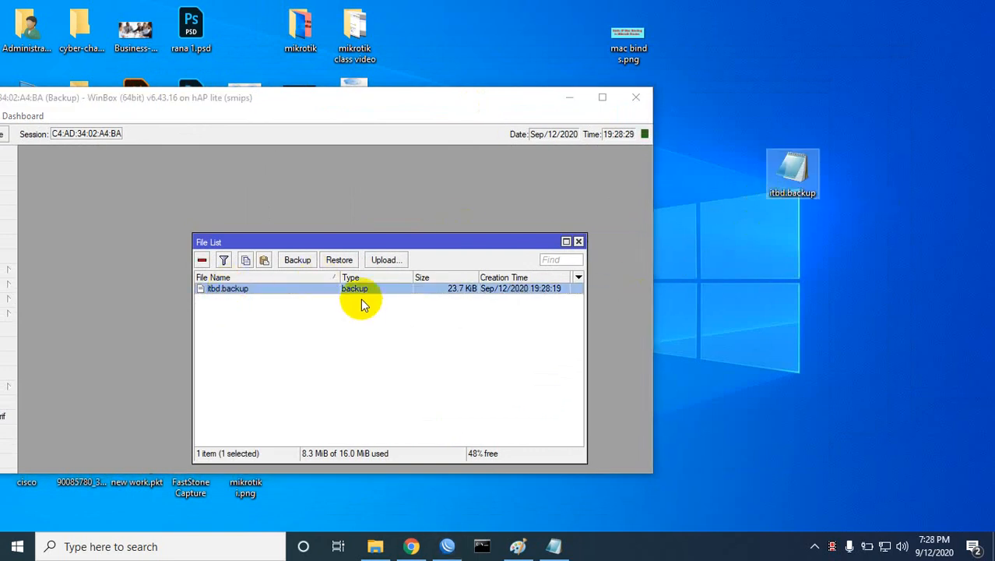
right_click(240, 289)
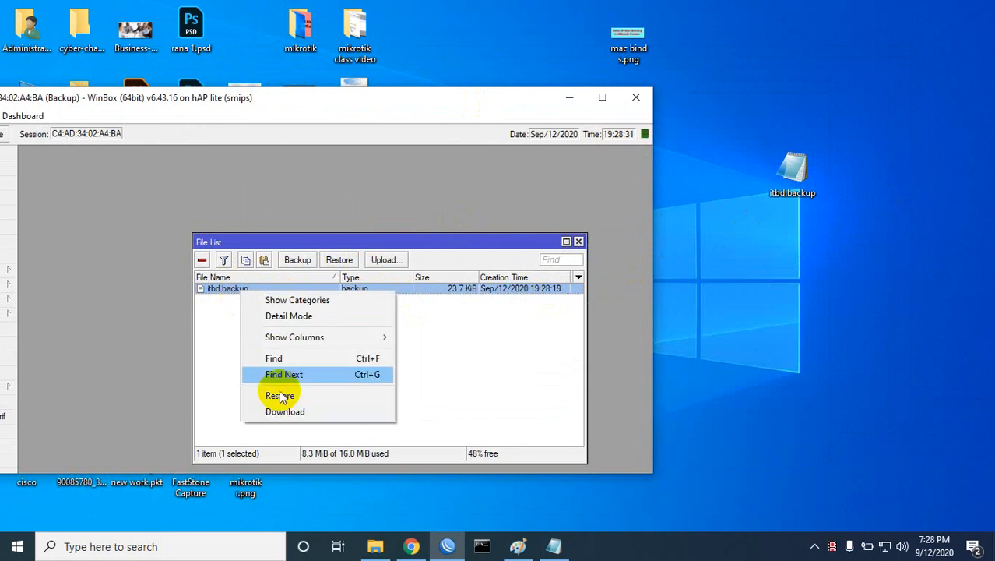
left_click(222, 321)
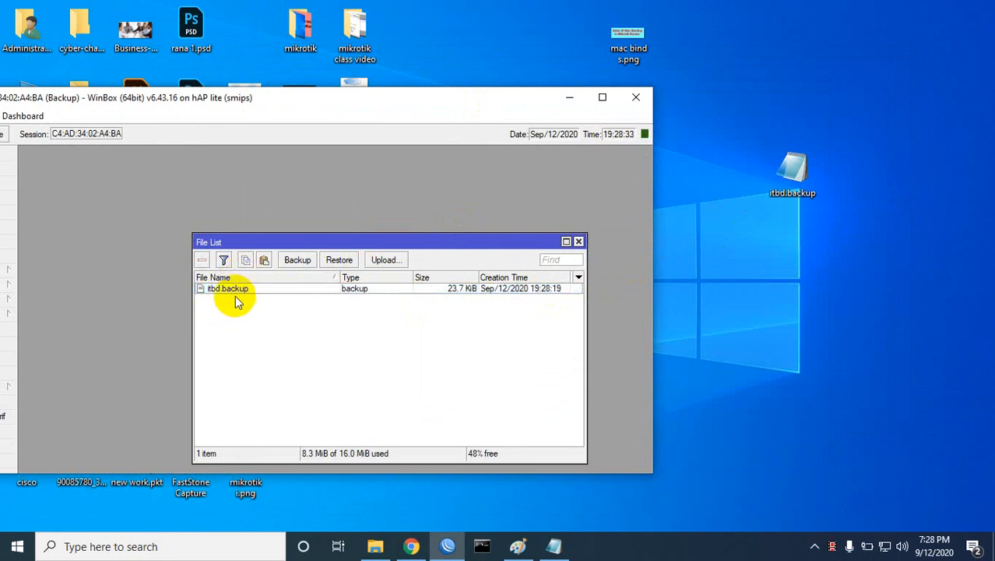
left_click(236, 295)
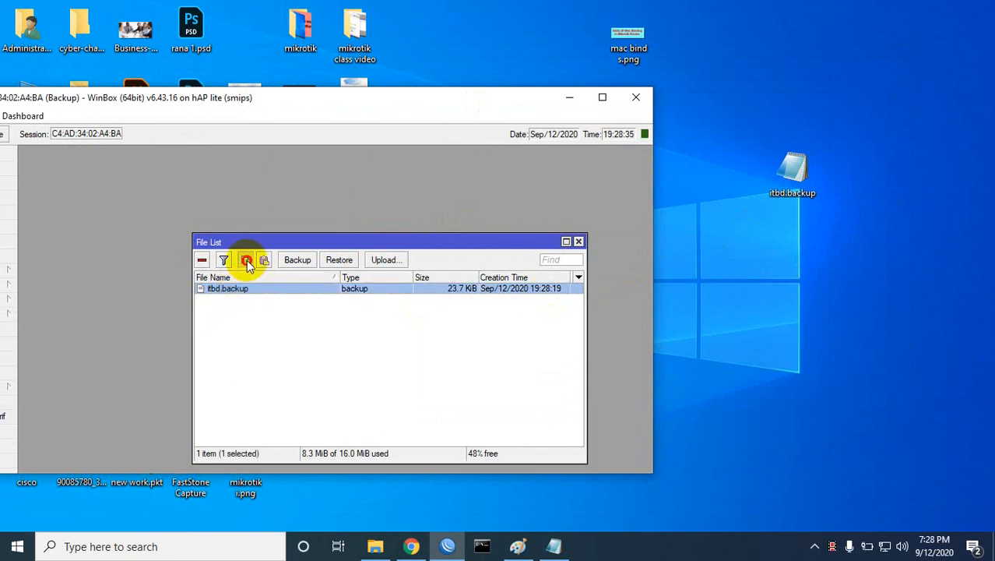
left_click(247, 259)
right_click(754, 250)
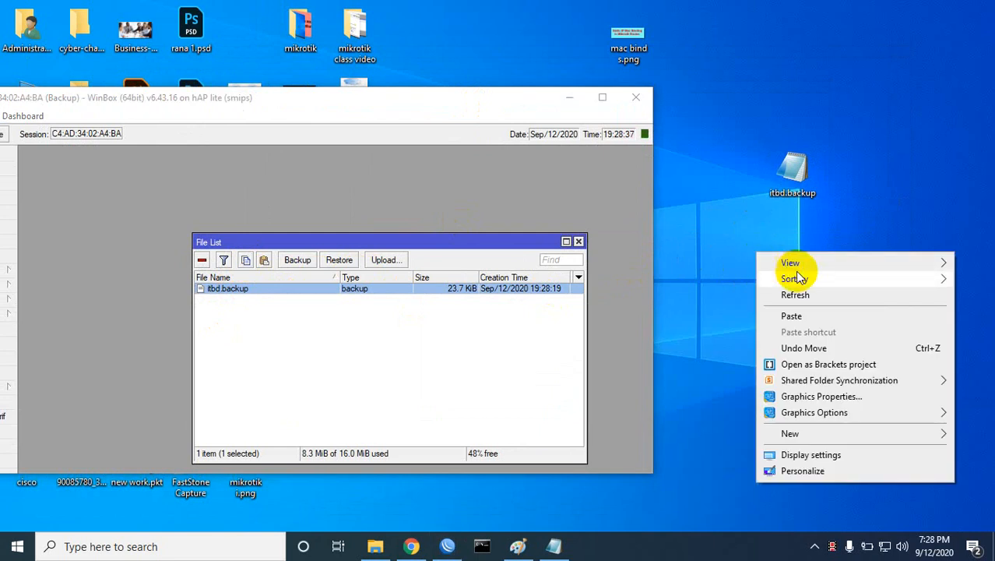
left_click(796, 315)
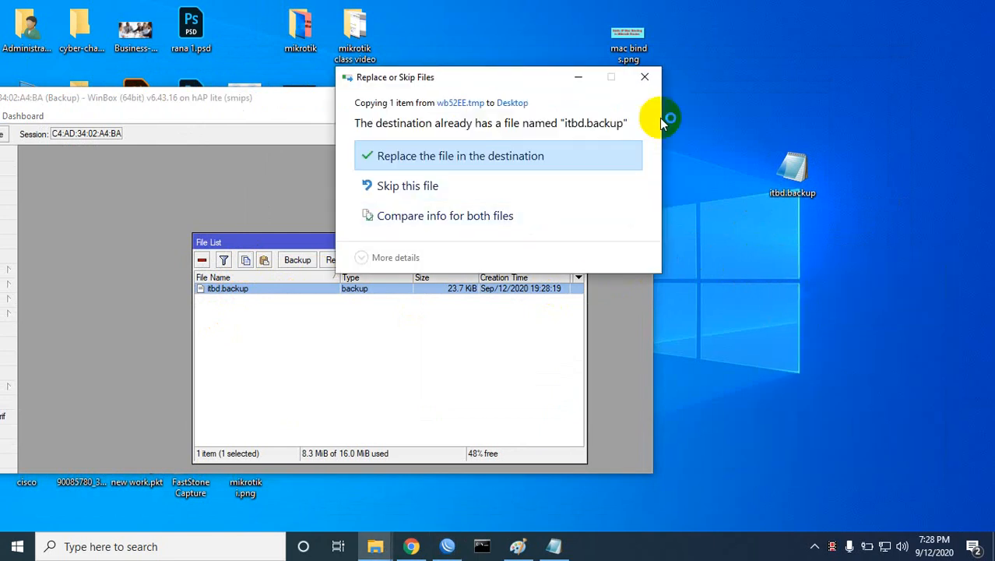
left_click(645, 76)
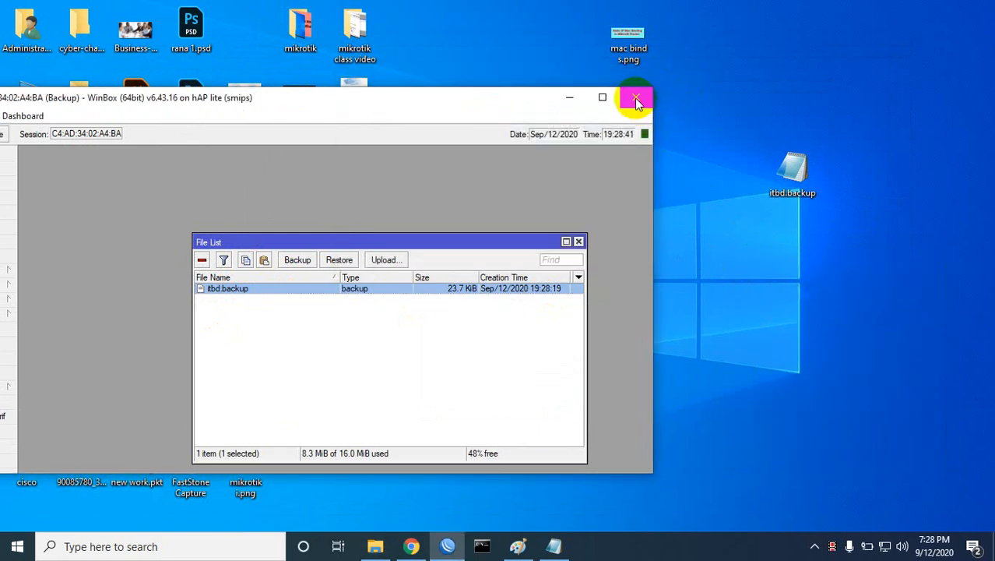
Step: Open itbd.backup in Notepad to see it is unreadable, then maximize WinBox again
double_click(793, 170)
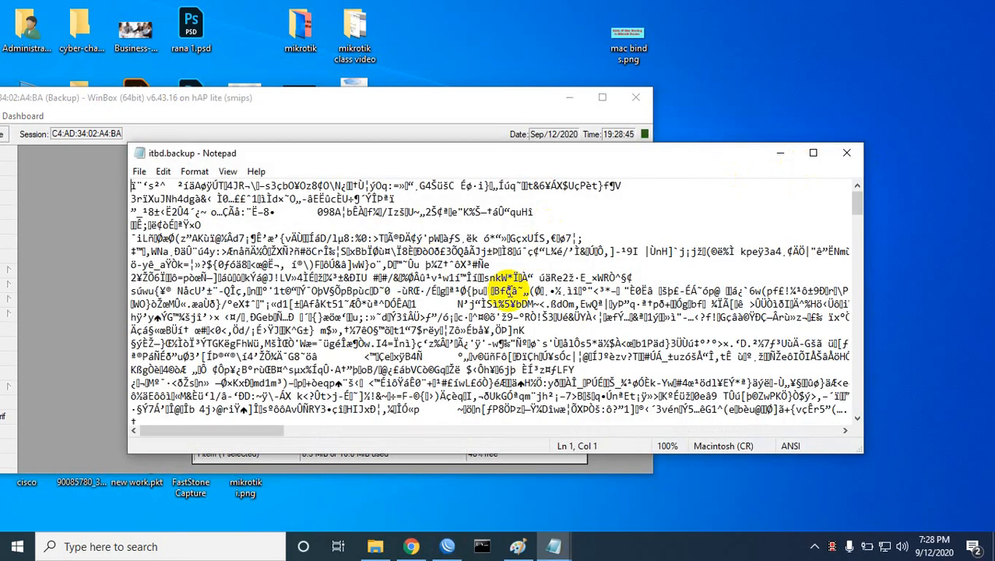
left_click(851, 153)
left_click_drag(471, 100, 646, 70)
left_click(776, 63)
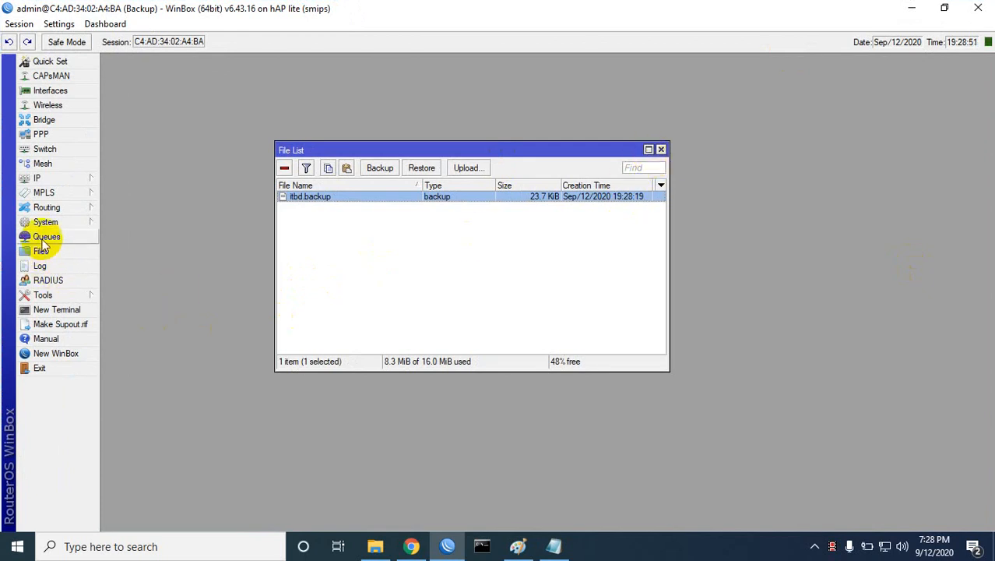
Step: Run 'export file=ITBD1.cfg' in a new terminal and reveal ITBD1.cfg.rsc in the File List
left_click(56, 309)
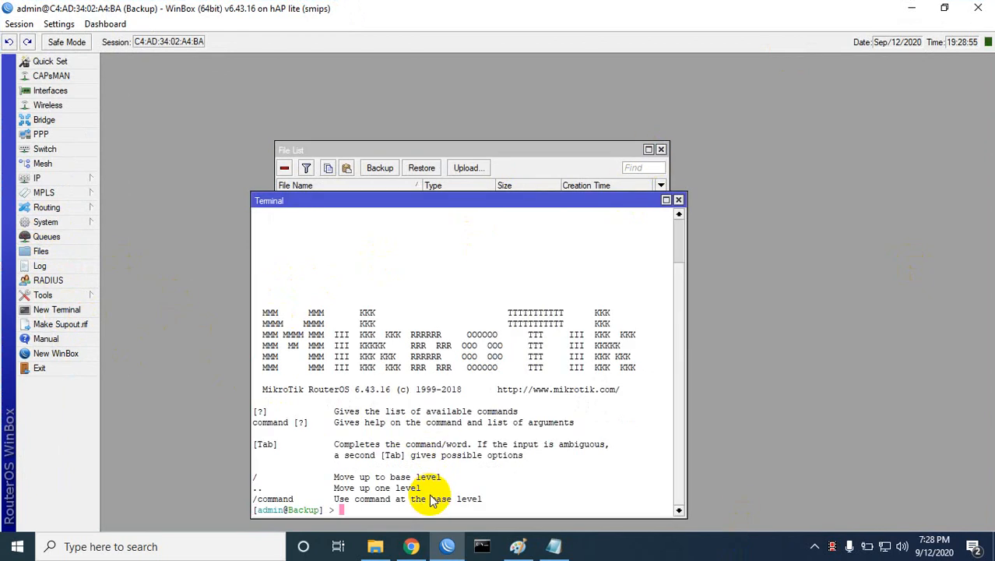
key("Return")
key("Return")
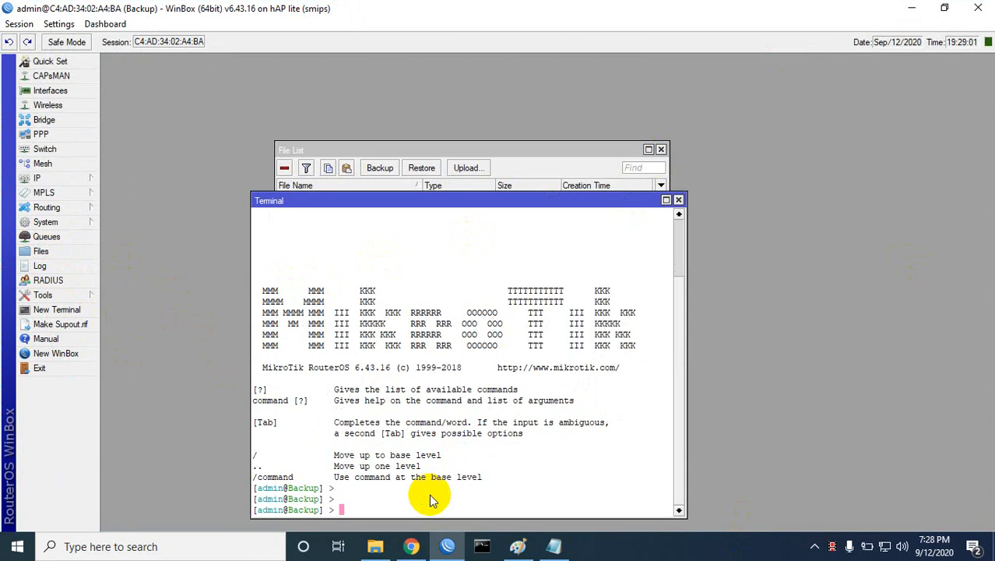
type("export file=ITBD1.cfg")
key("Return")
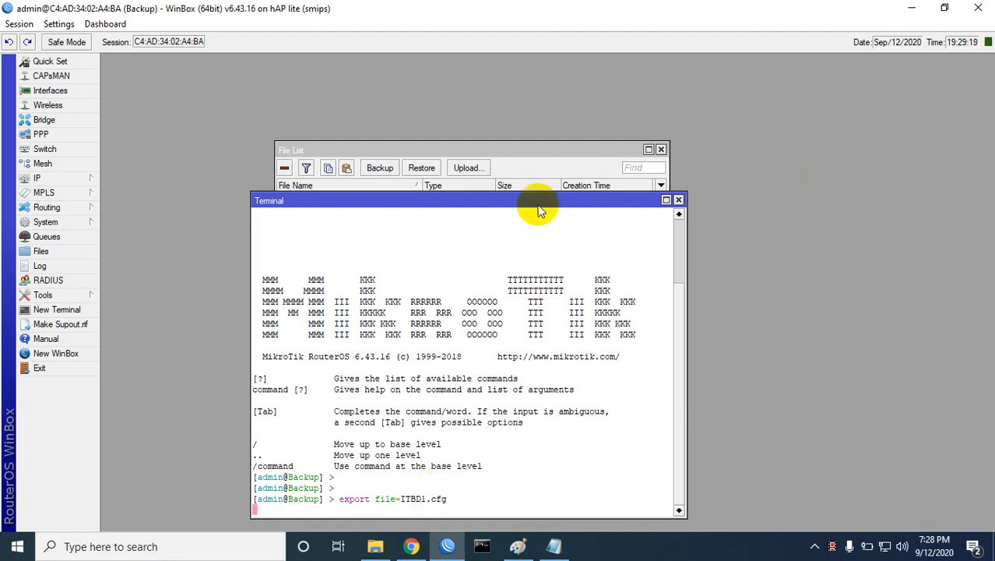
left_click_drag(533, 206, 531, 347)
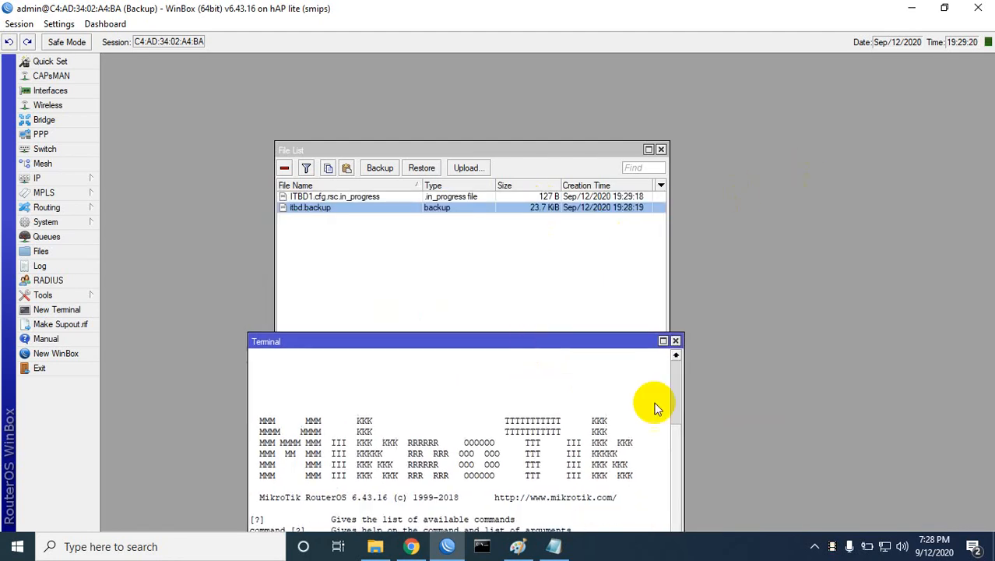
Step: Copy ITBD1.cfg.rsc.in_progress onto the desktop and choose Open with for it
left_click(300, 196)
left_click(327, 168)
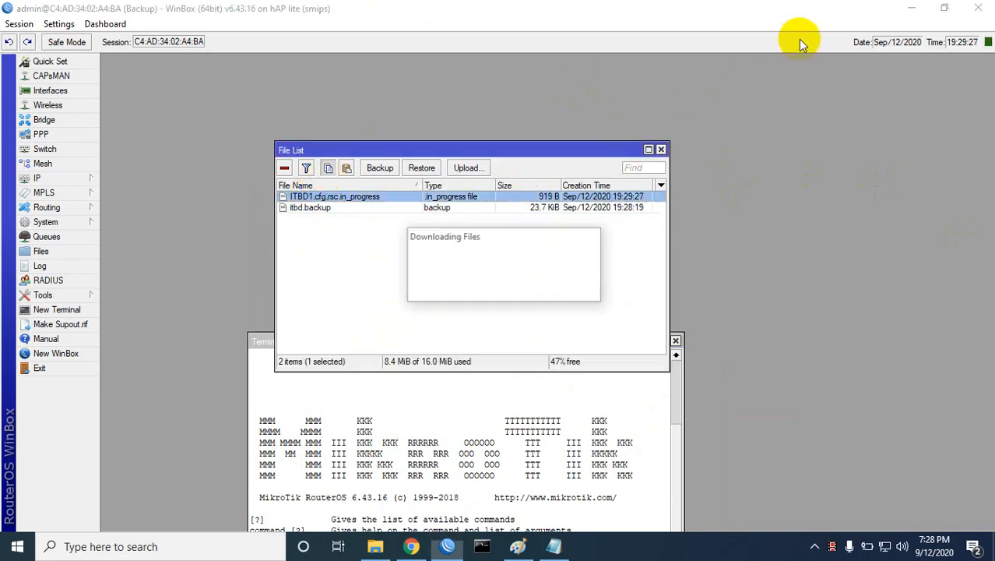
double_click(835, 11)
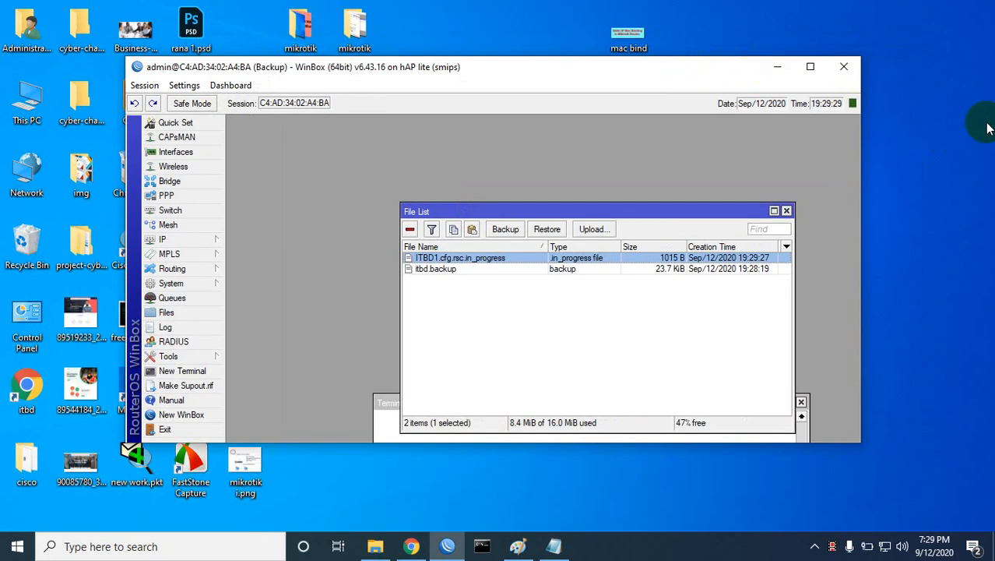
left_click_drag(712, 72, 572, 109)
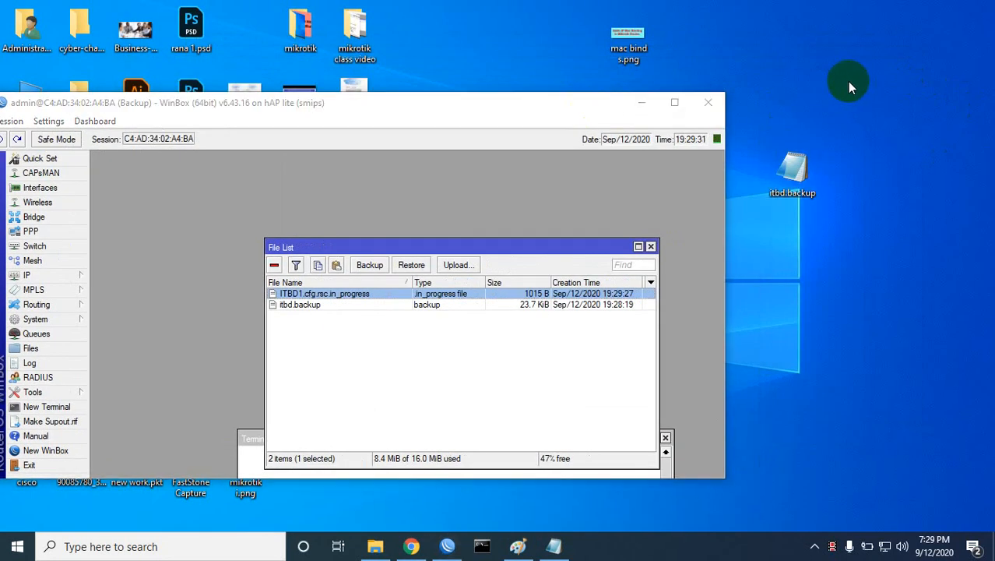
right_click(847, 81)
left_click(853, 141)
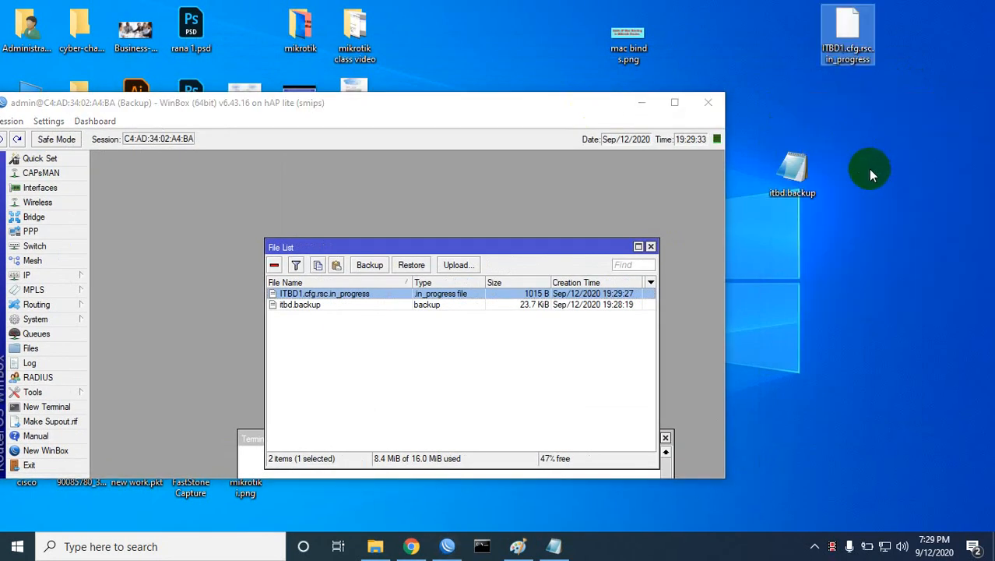
right_click(840, 37)
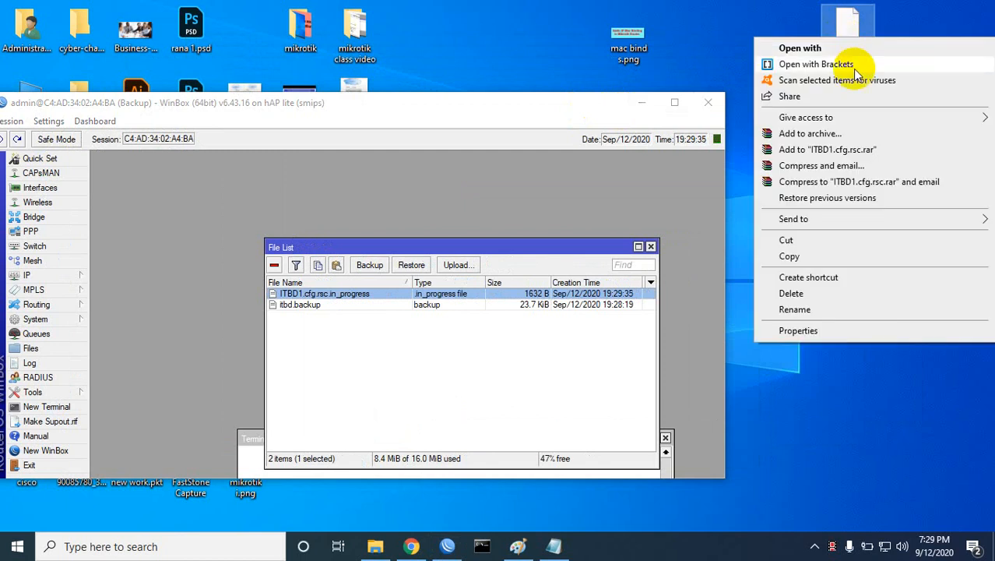
left_click(809, 48)
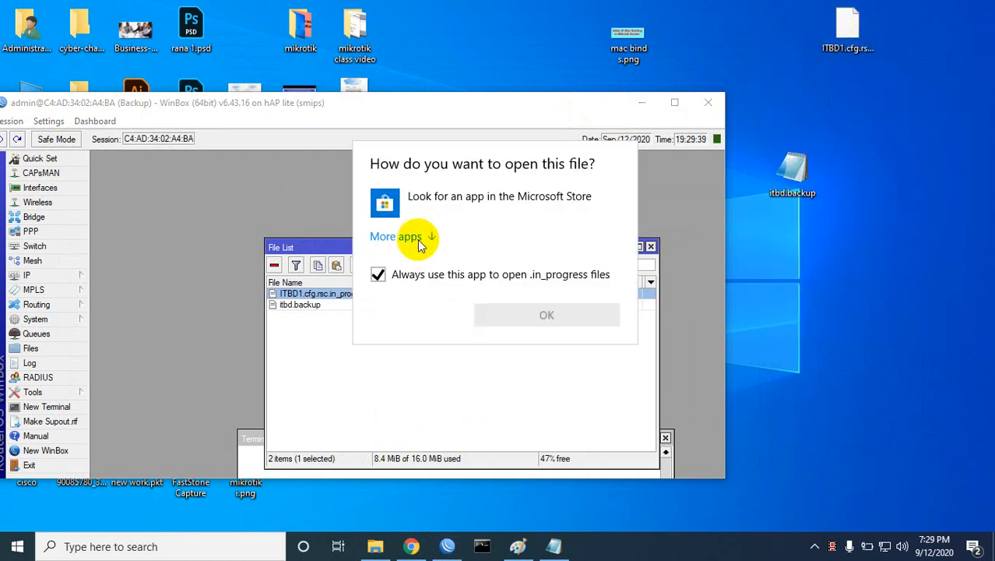
Step: Read the export in Notepad, scrolling through wireless, pool, DHCP and queue commands, then close it
left_click(405, 237)
scroll(459, 380, "down", 3)
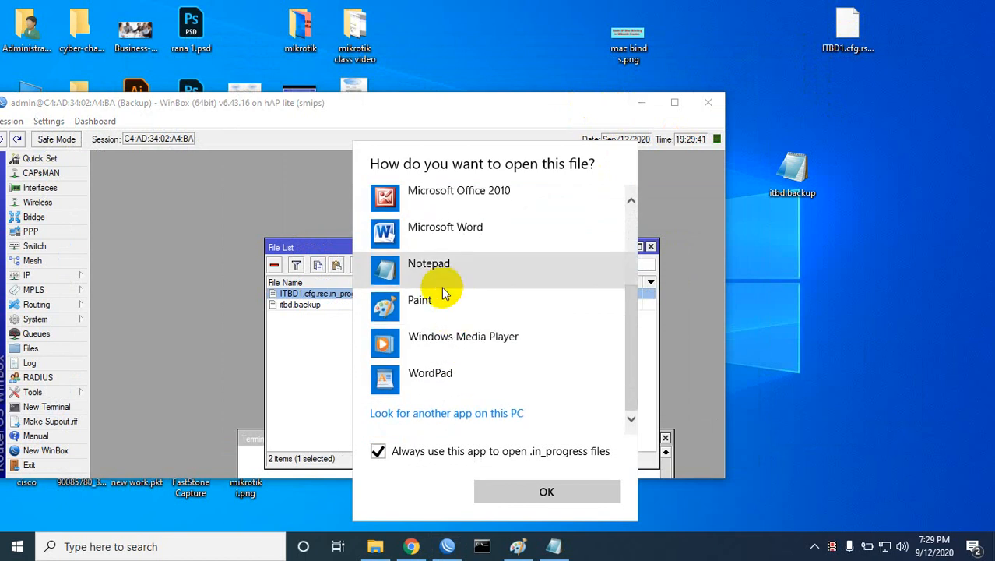
double_click(409, 264)
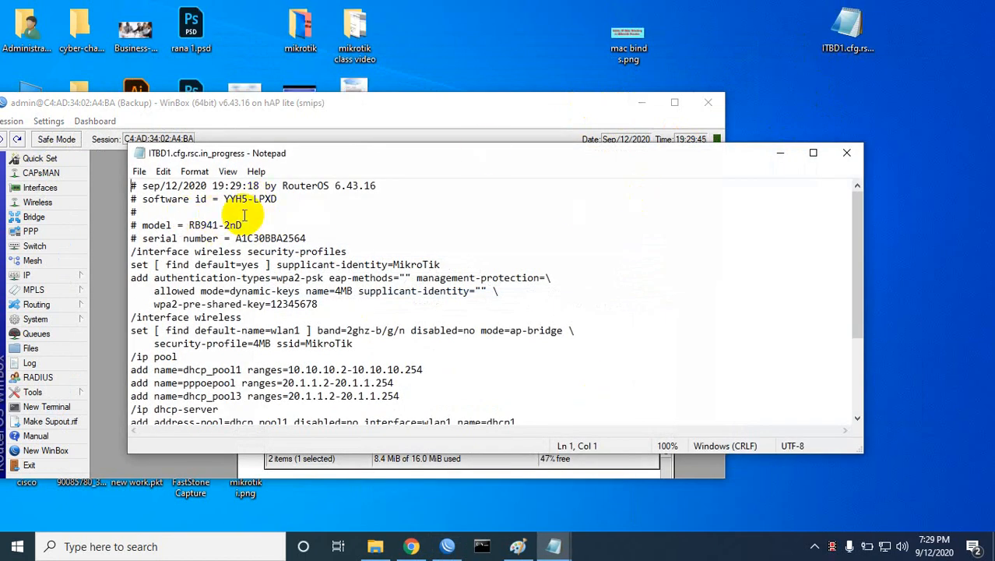
scroll(288, 272, "down", 3)
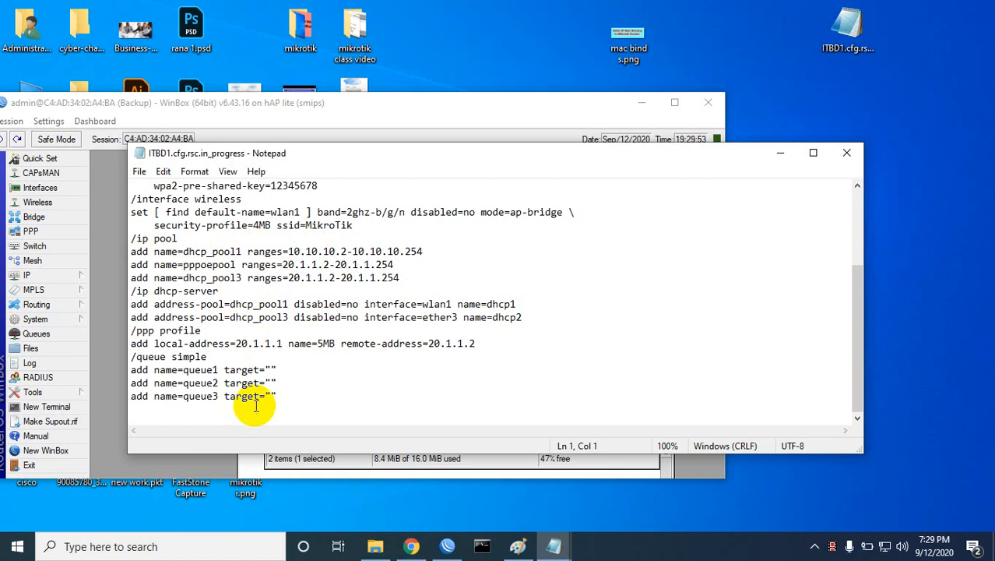
left_click_drag(348, 153, 387, 180)
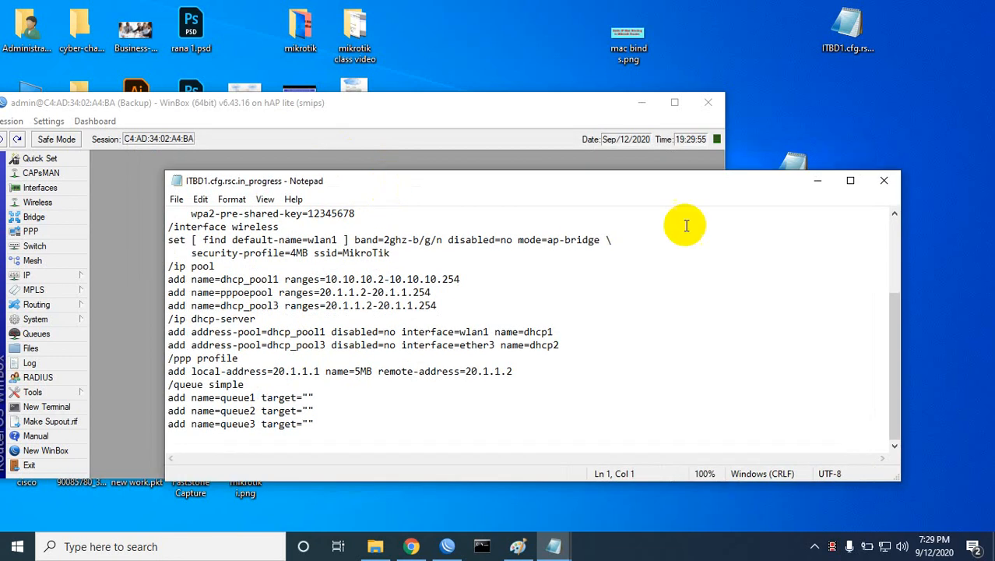
left_click(882, 180)
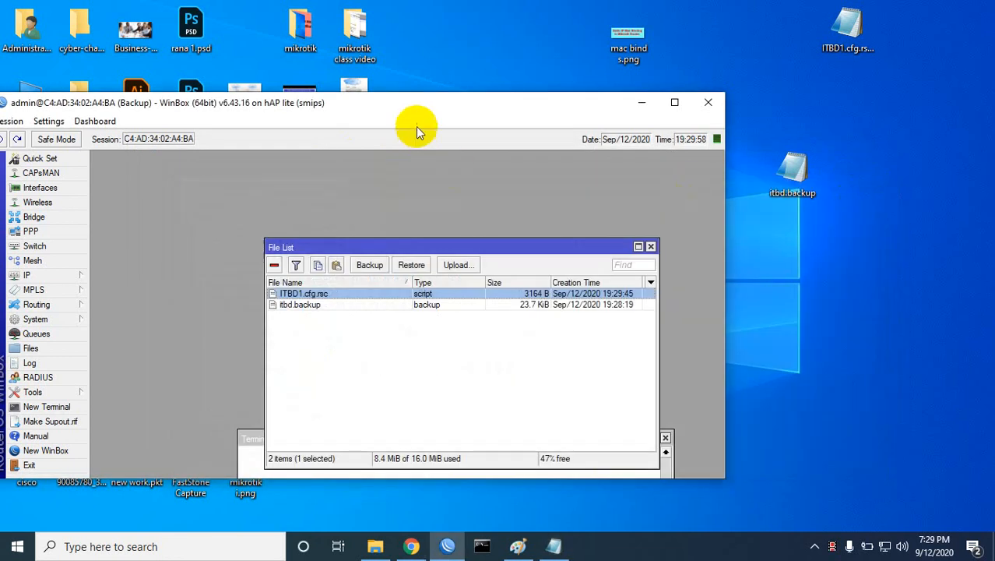
Step: Close the File List, maximize WinBox and check the IP address list
left_click(651, 246)
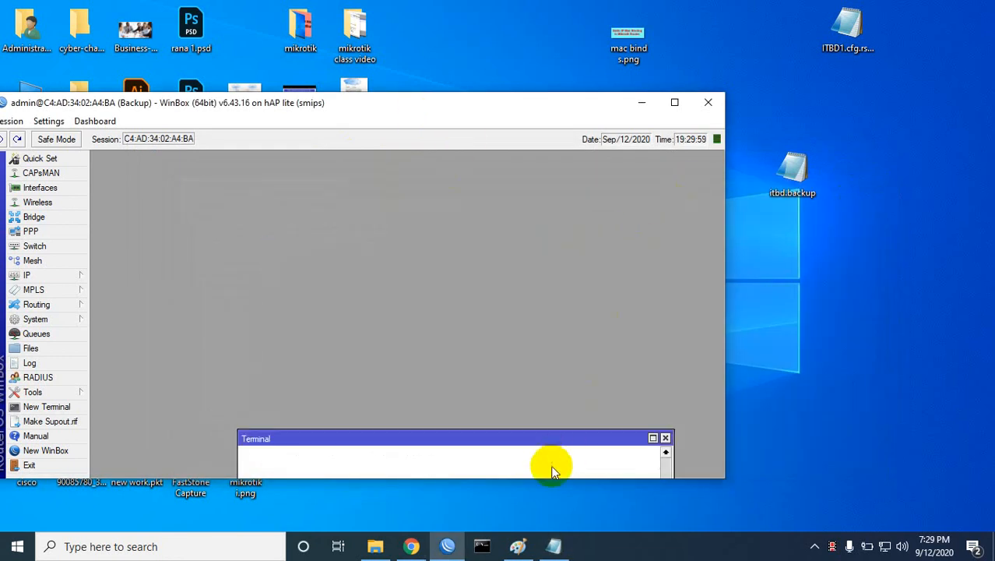
left_click_drag(551, 438, 542, 133)
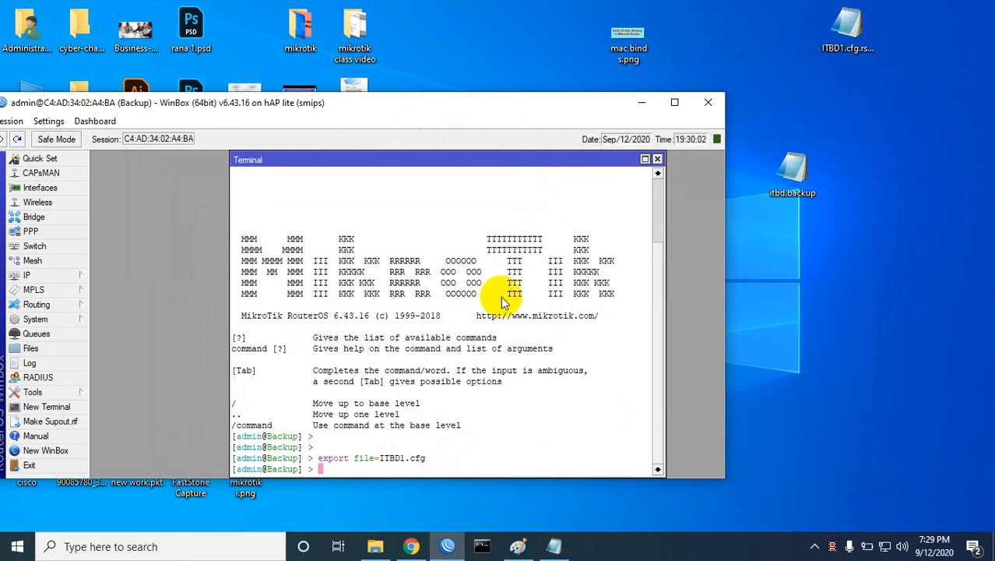
left_click(674, 103)
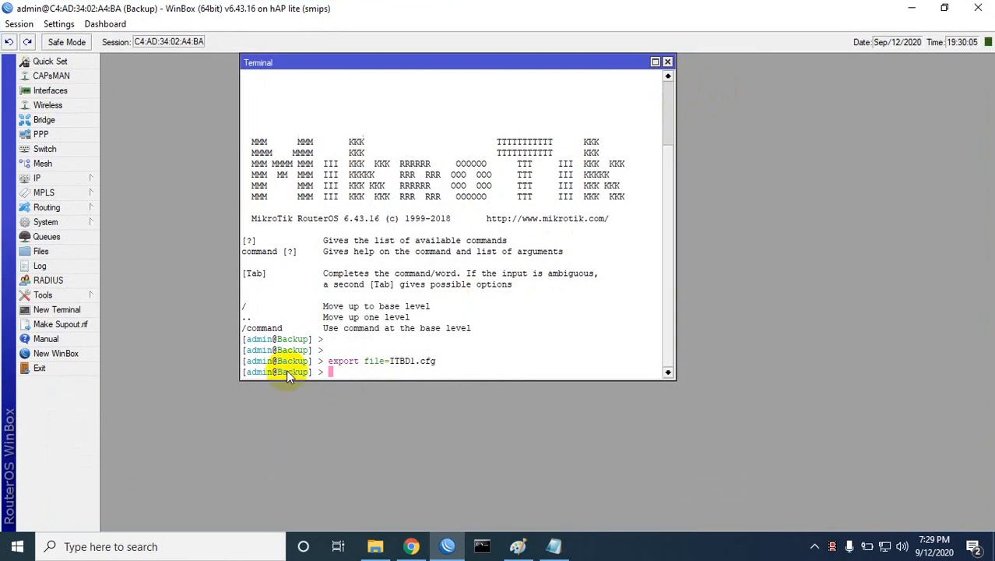
left_click(38, 178)
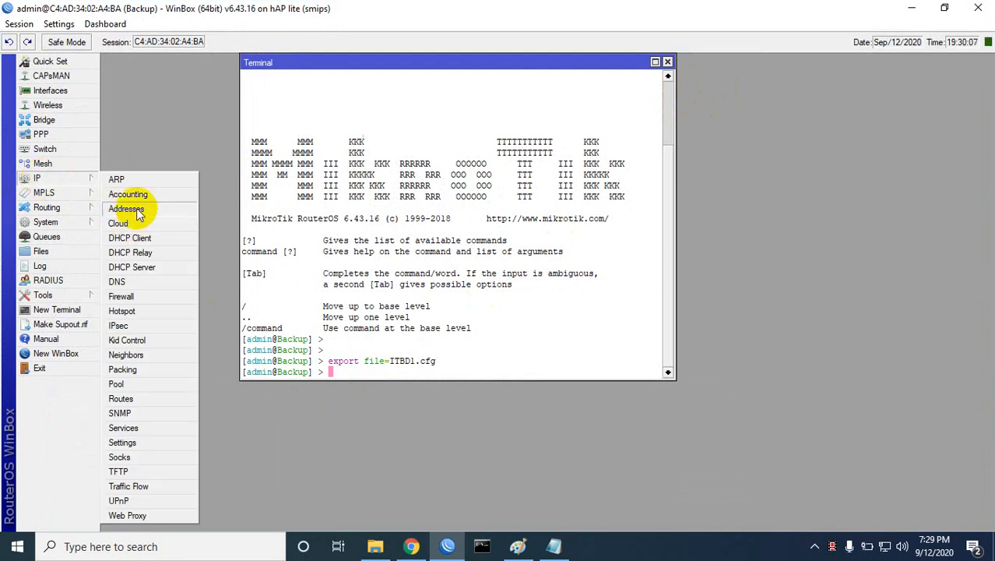
left_click(126, 209)
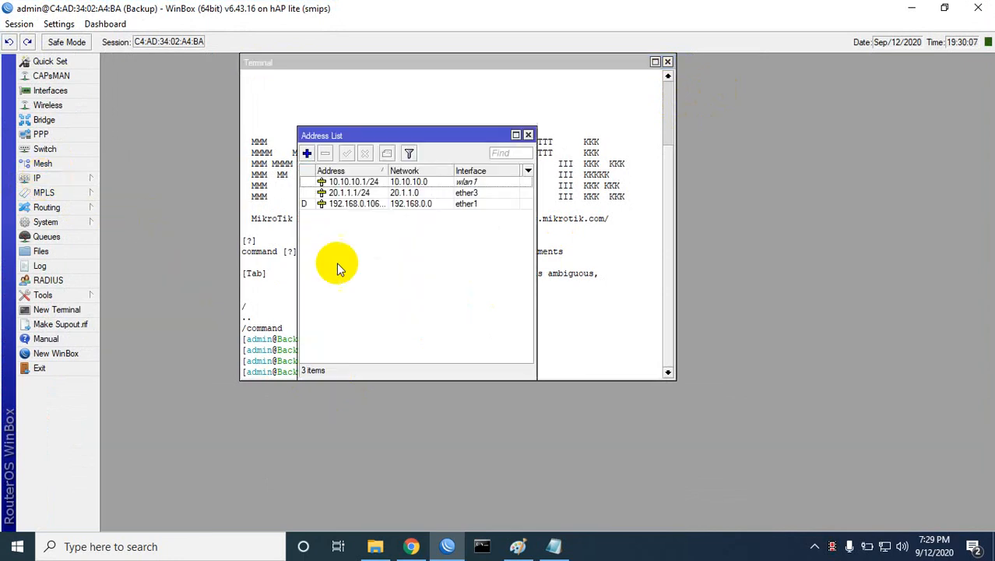
left_click(529, 135)
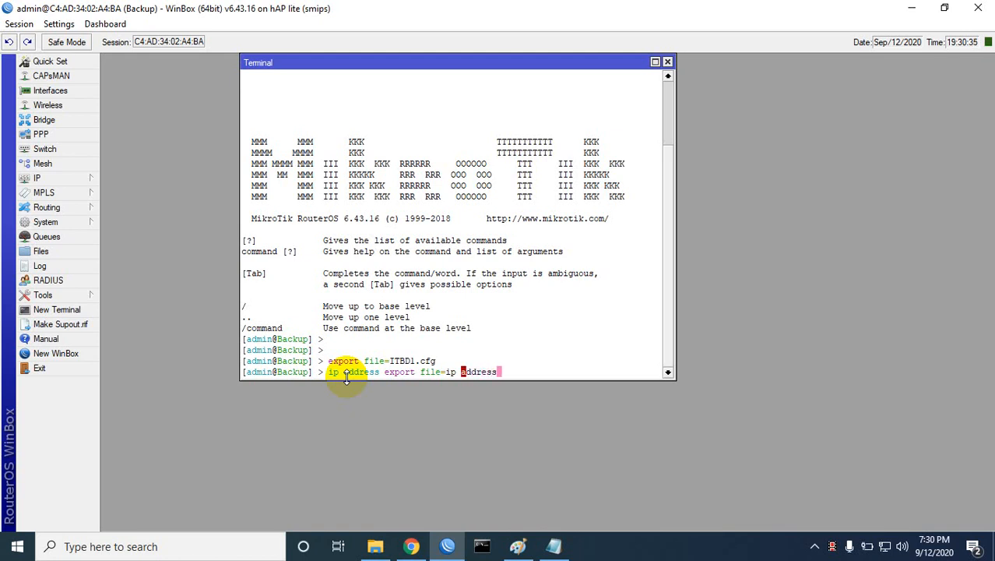
Step: Run 'ip address export file=ip-address', correcting the invalid file name after the first attempt
key("Return")
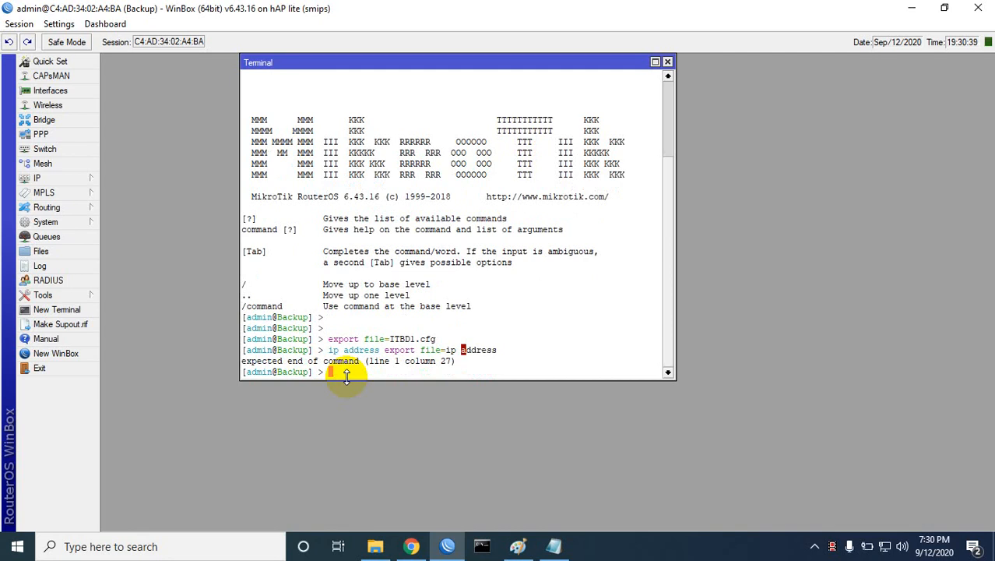
key("Up")
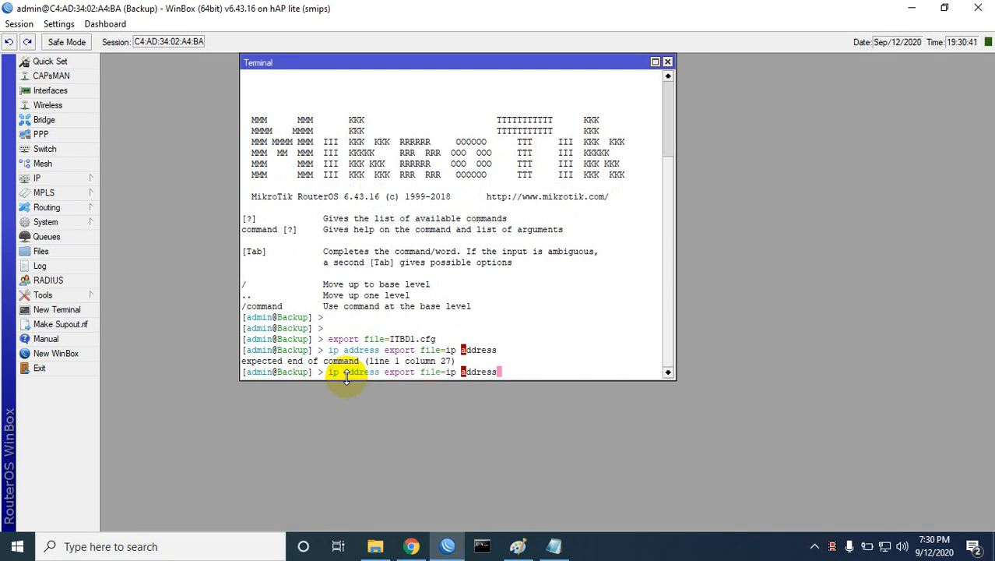
key("BackSpace")
key("BackSpace")
key("BackSpace")
key("BackSpace")
key("BackSpace")
key("BackSpace")
key("BackSpace")
key("Return")
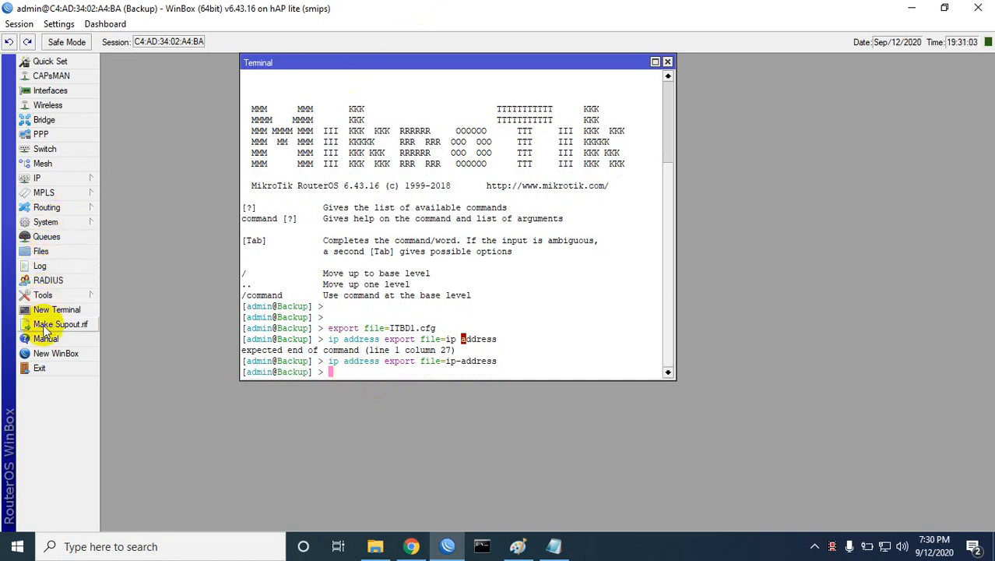
Step: Open the File List and shrink WinBox to uncover the desktop
left_click(41, 250)
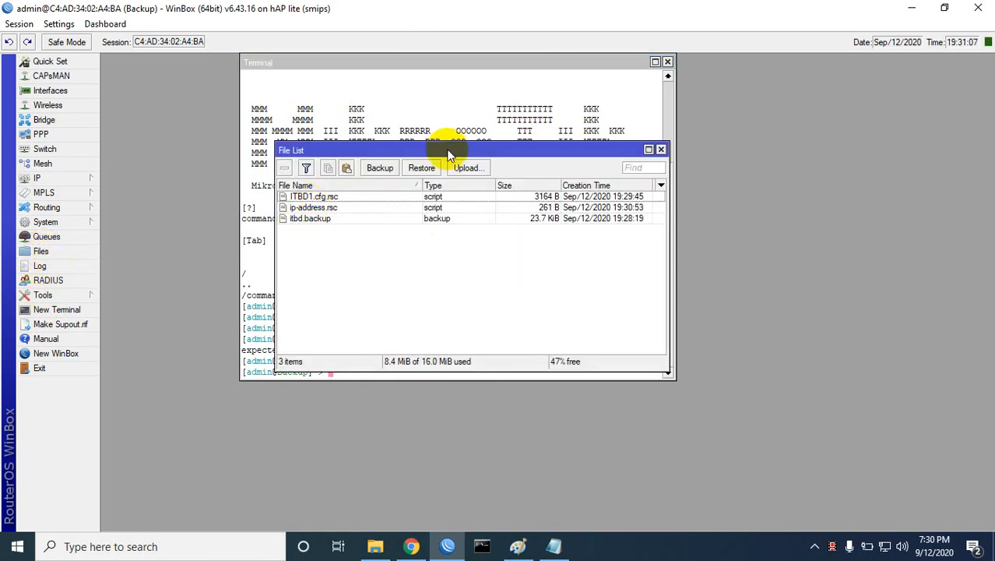
left_click_drag(447, 151, 507, 217)
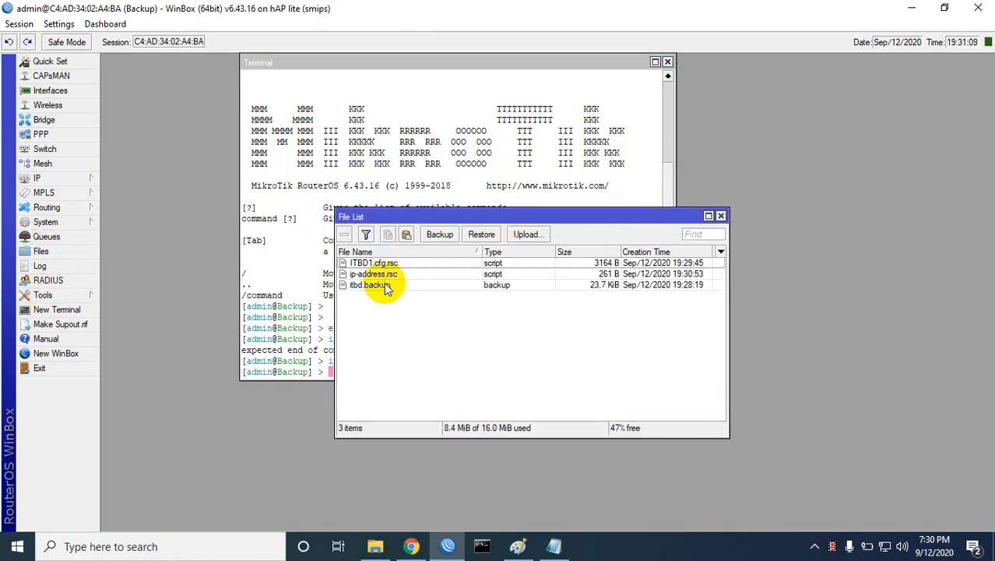
left_click(942, 9)
left_click_drag(533, 109, 471, 82)
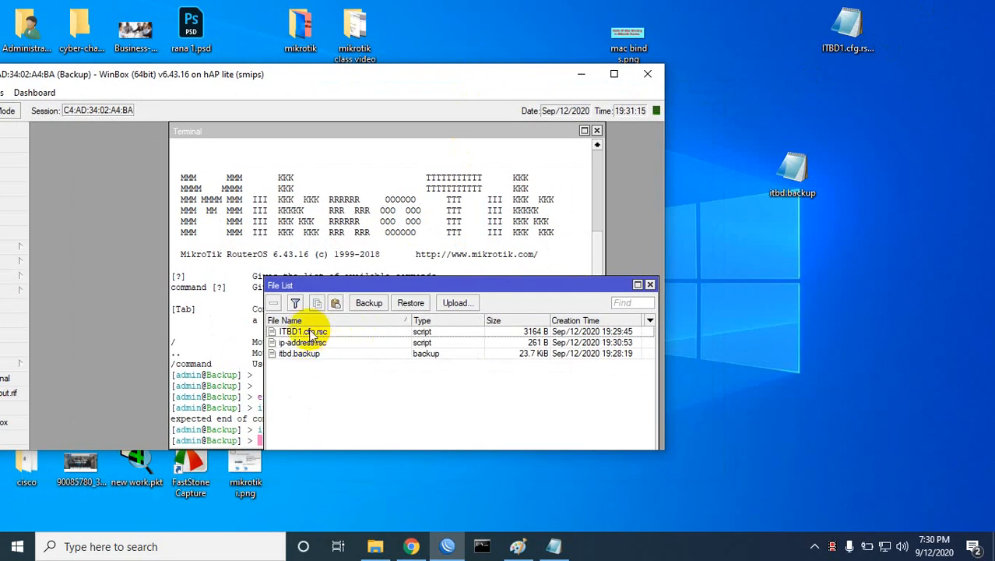
Step: Drag ip-address.rsc onto the desktop, read its two address entries in Notepad, then maximize WinBox
left_click_drag(308, 342, 802, 318)
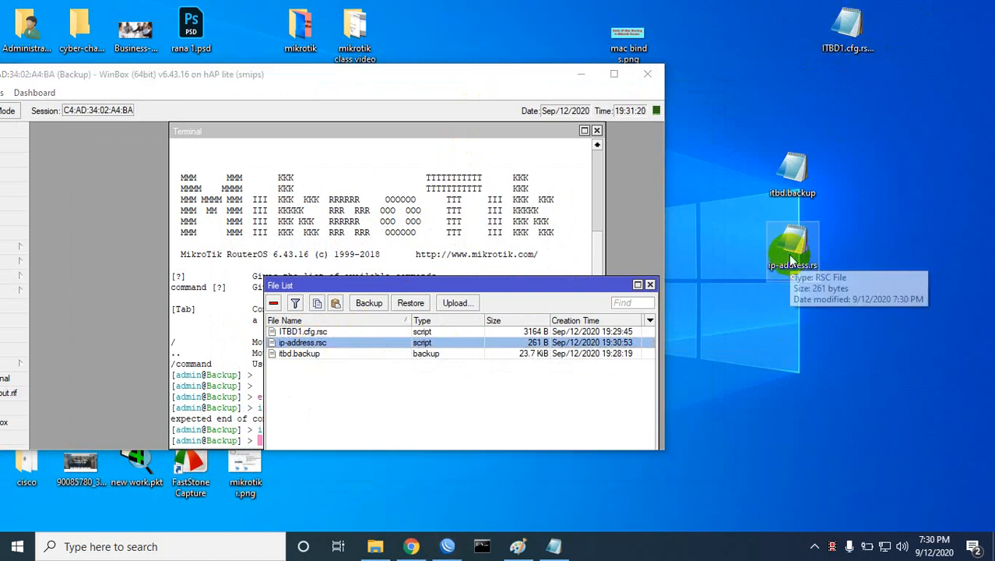
left_click(791, 257)
double_click(791, 257)
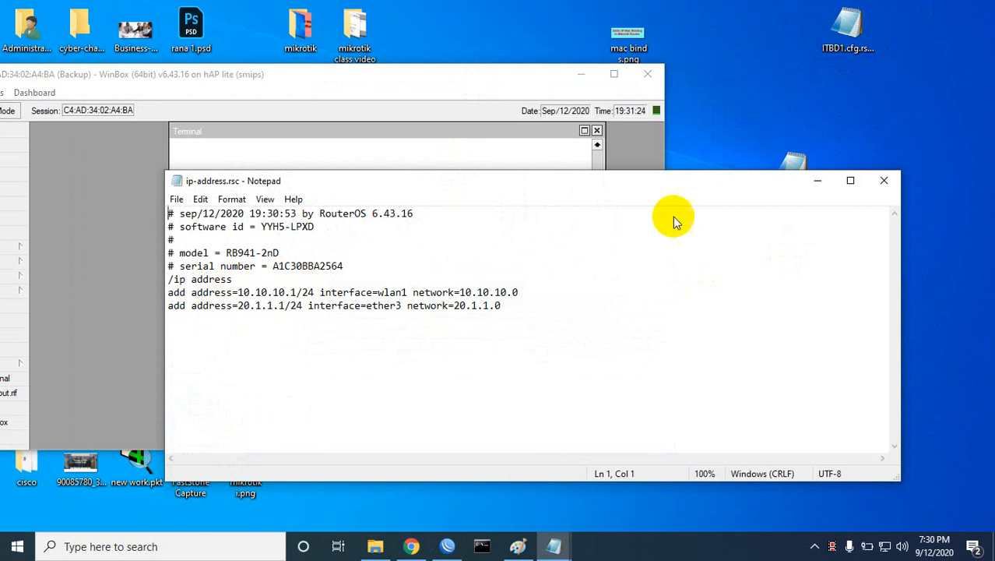
left_click(820, 180)
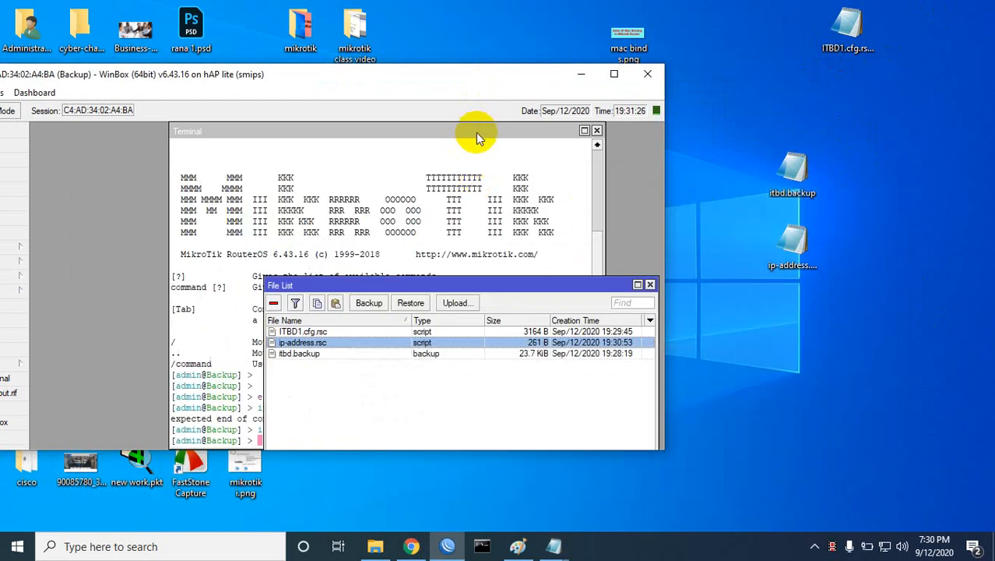
left_click(615, 74)
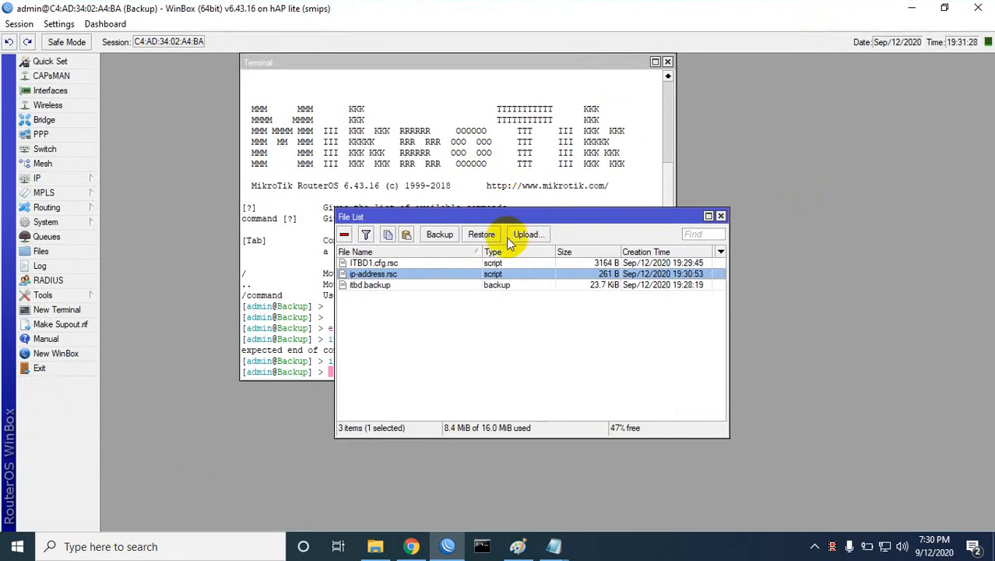
Step: Delete ip-address.rsc and ITBD1.cfg.rsc from the File List, keeping itbd.backup
left_click_drag(536, 217, 701, 221)
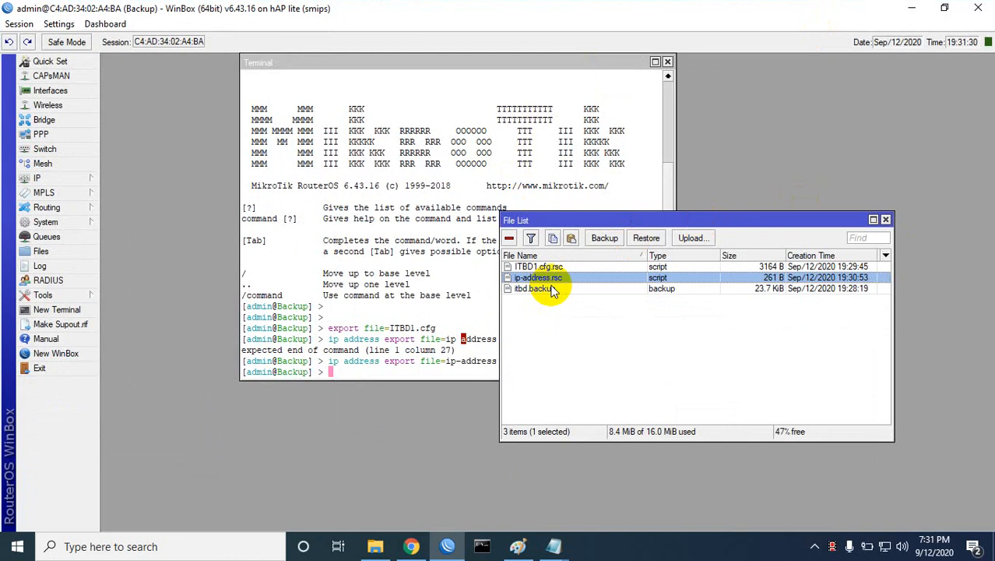
double_click(833, 11)
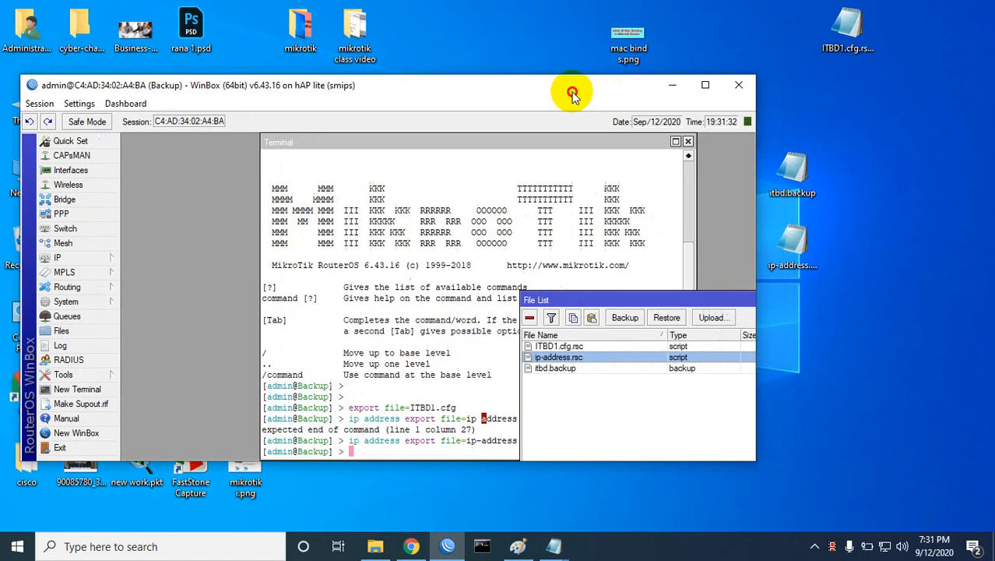
left_click(705, 86)
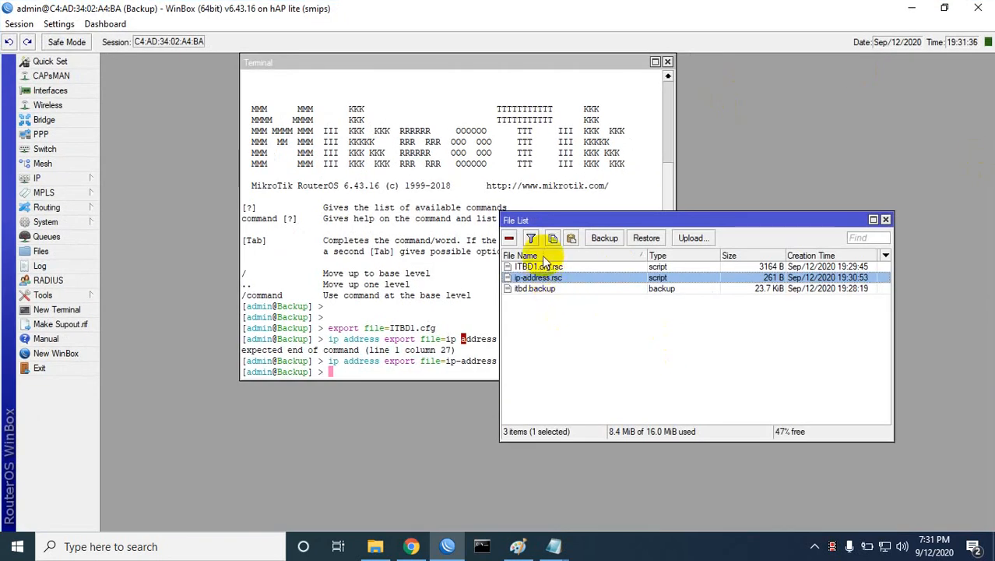
left_click(509, 238)
left_click(521, 265)
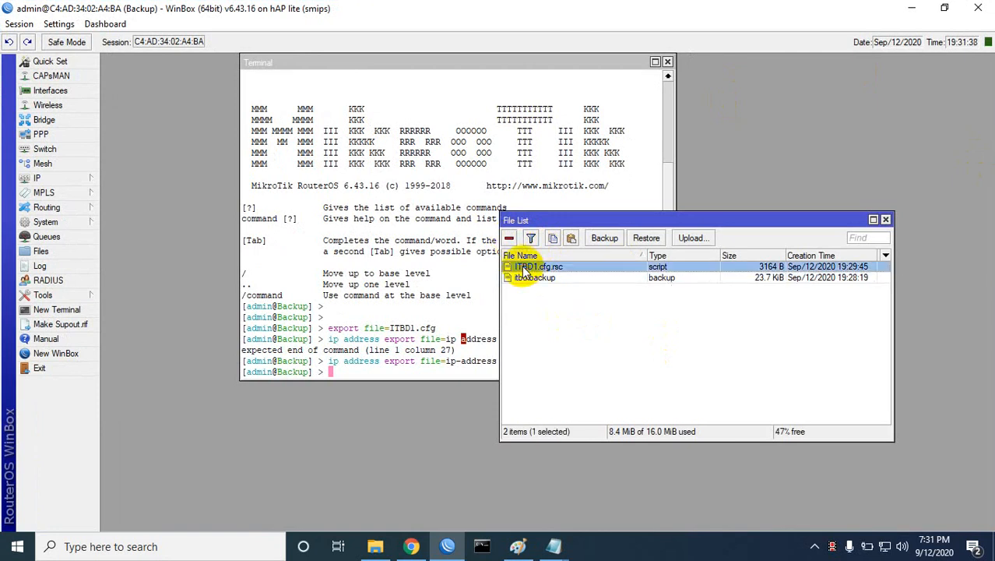
left_click(509, 238)
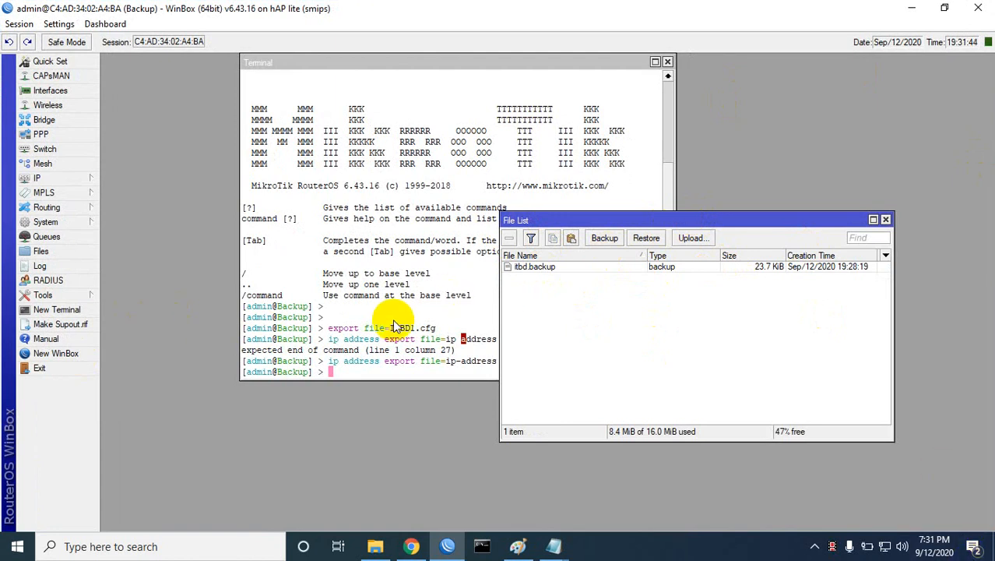
Step: Delete all three IP addresses in IP > Addresses, then reopen the list to confirm 0 items
left_click(54, 178)
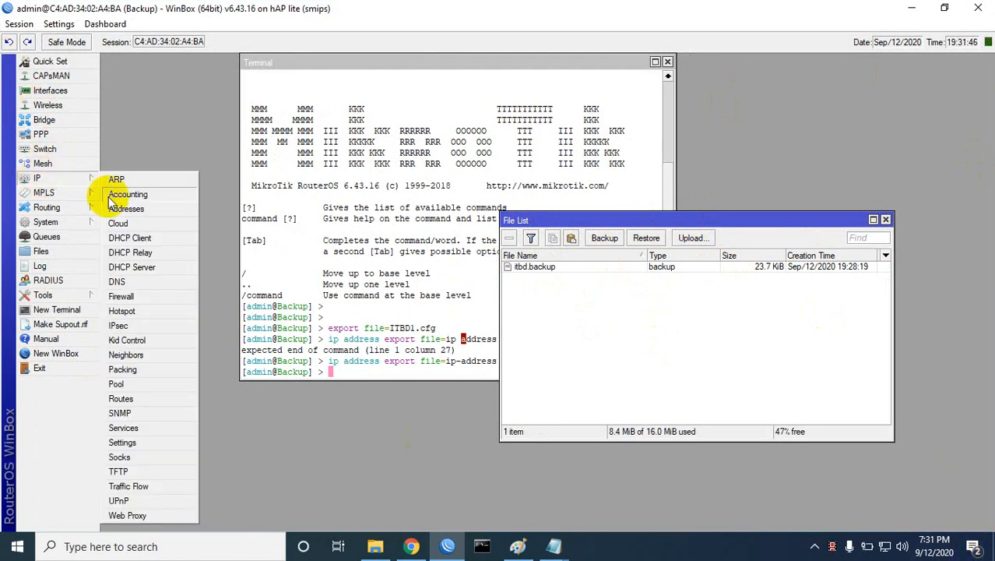
left_click(119, 210)
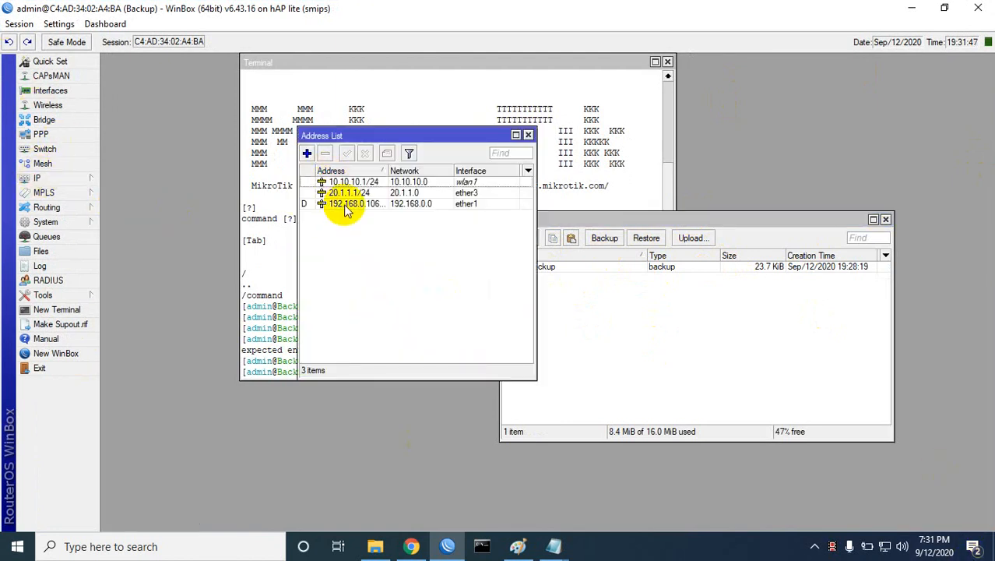
key("ctrl+a")
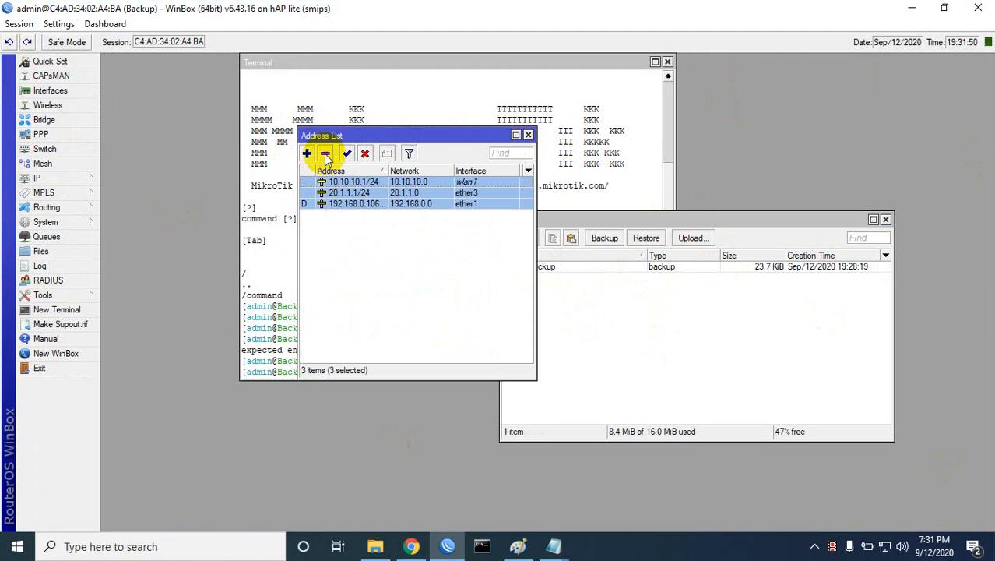
key("Delete")
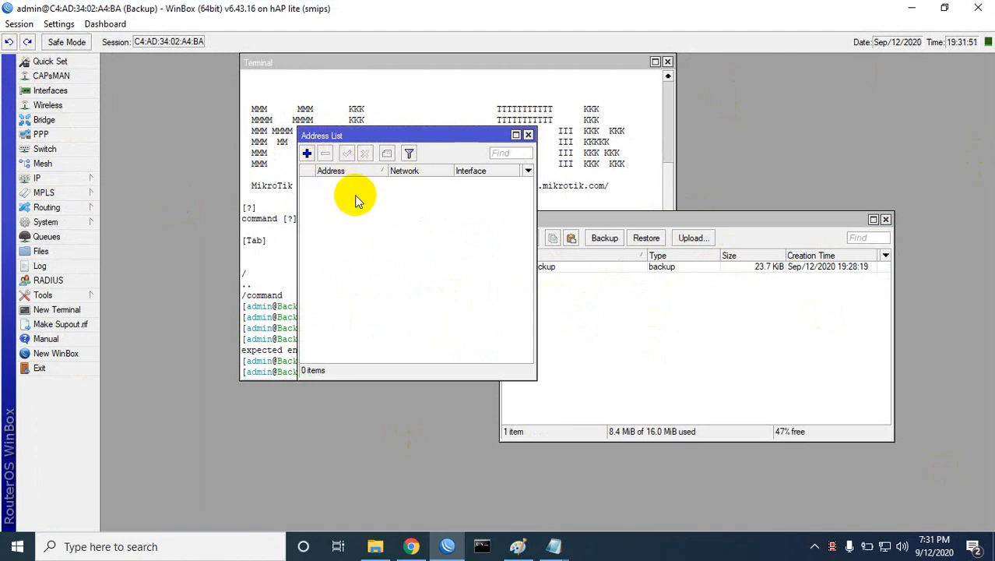
left_click(528, 136)
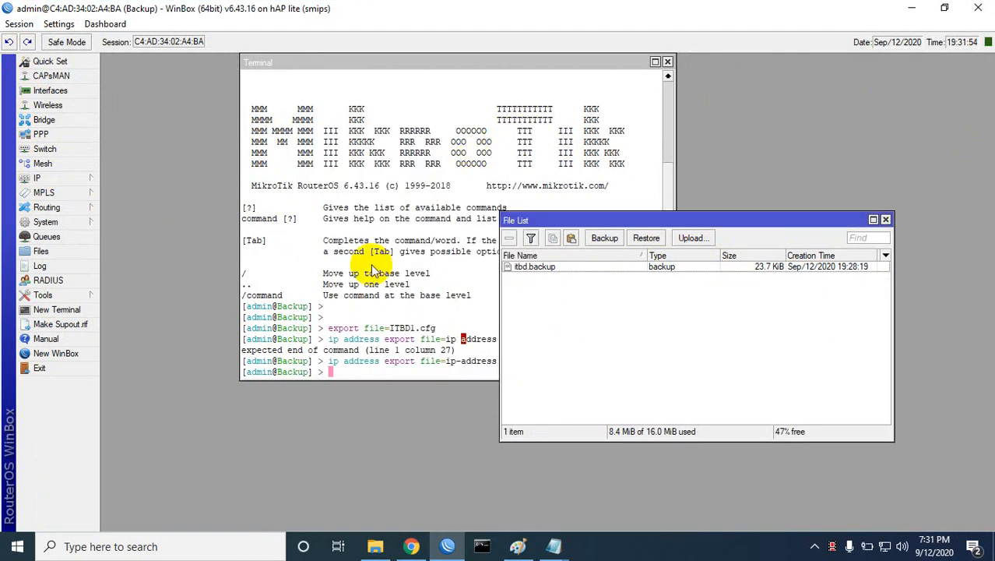
left_click(50, 177)
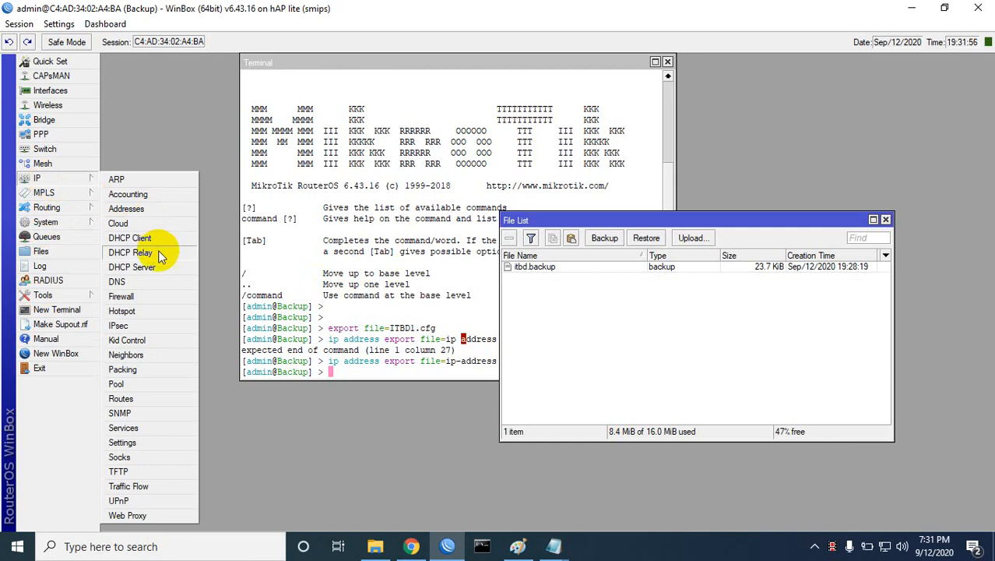
left_click(127, 209)
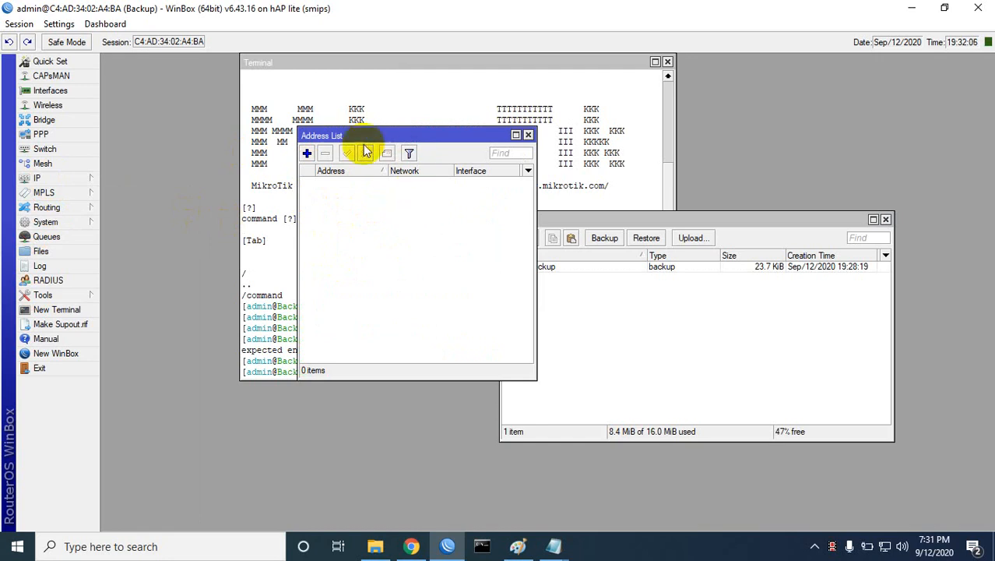
Step: Upload ip-address.rsc from the Desktop into the router's file list and select it
left_click(528, 136)
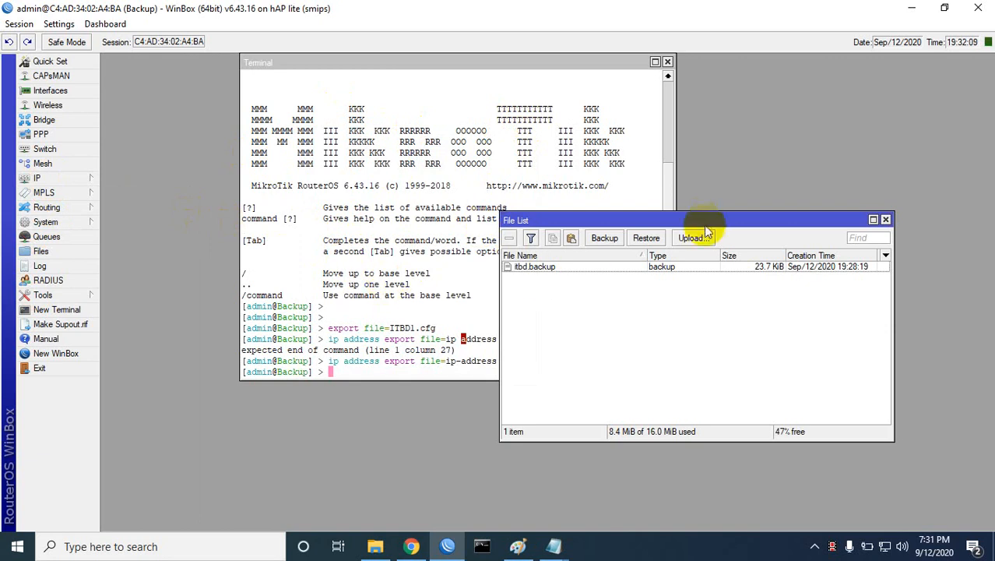
left_click_drag(704, 219, 571, 218)
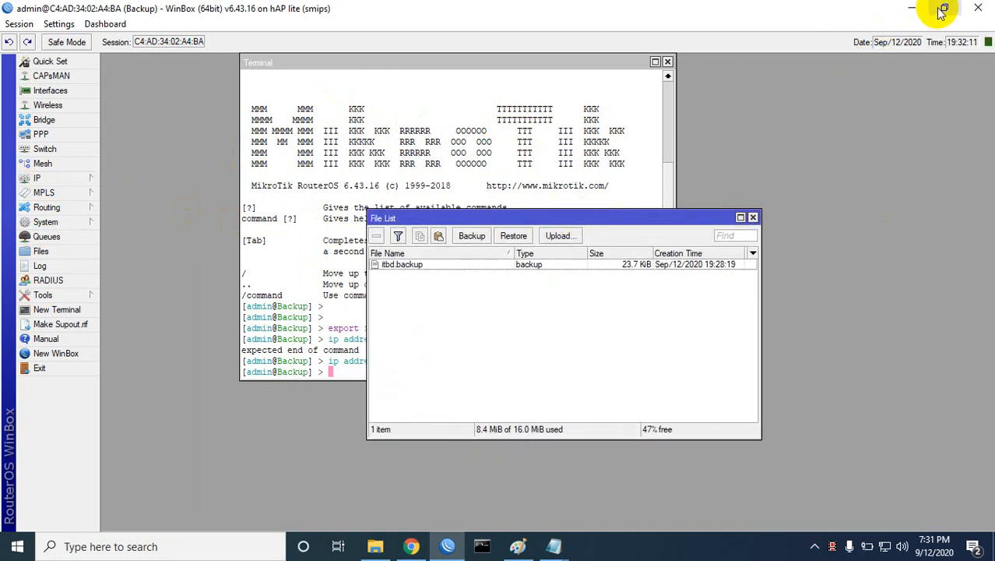
left_click(559, 236)
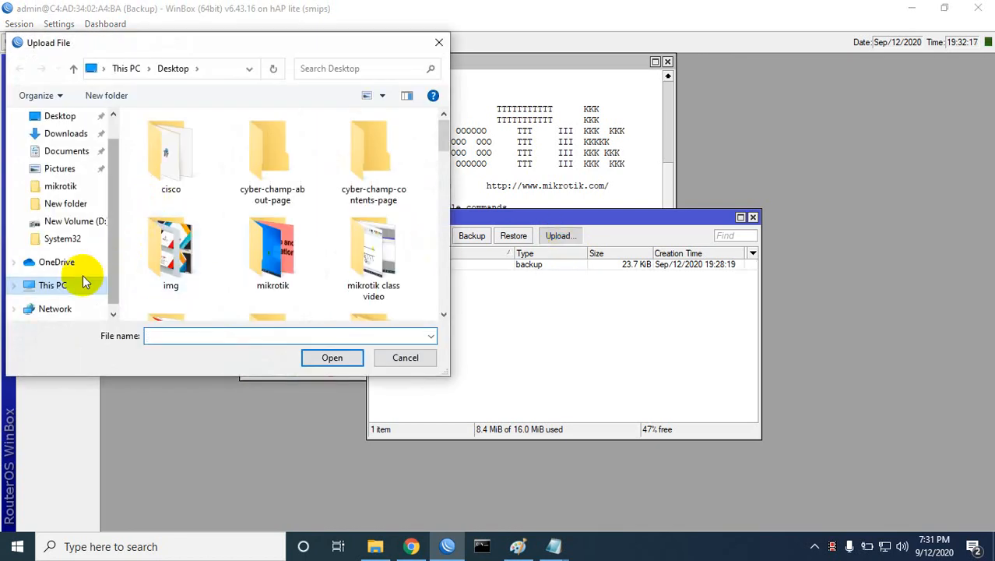
left_click(71, 118)
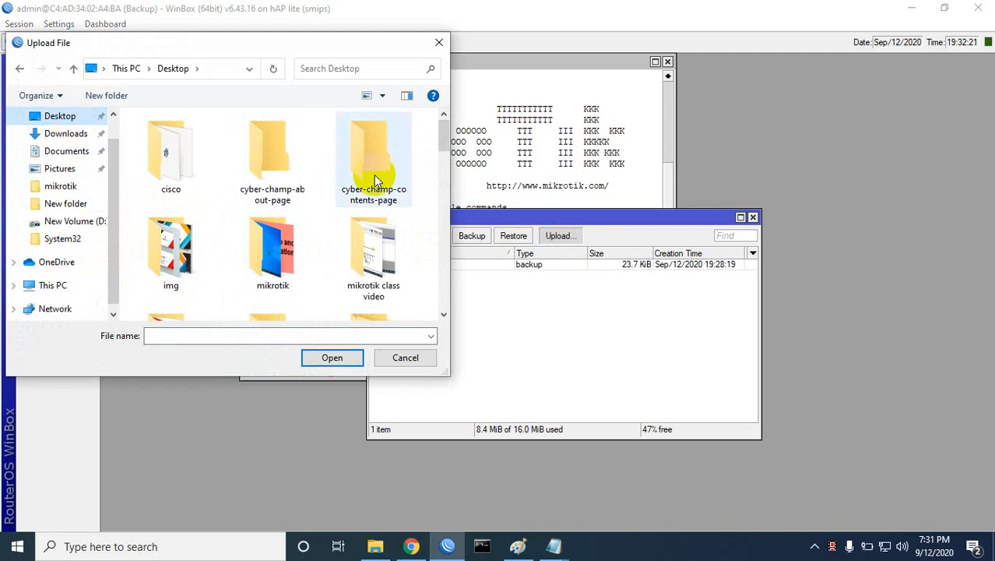
scroll(373, 164, "down", 6)
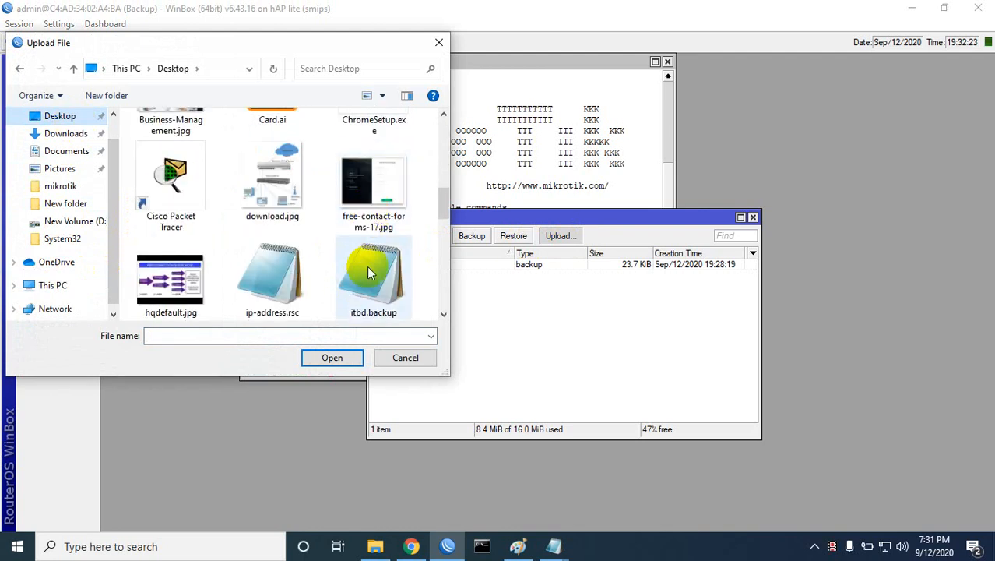
scroll(372, 258, "down", 1)
double_click(275, 185)
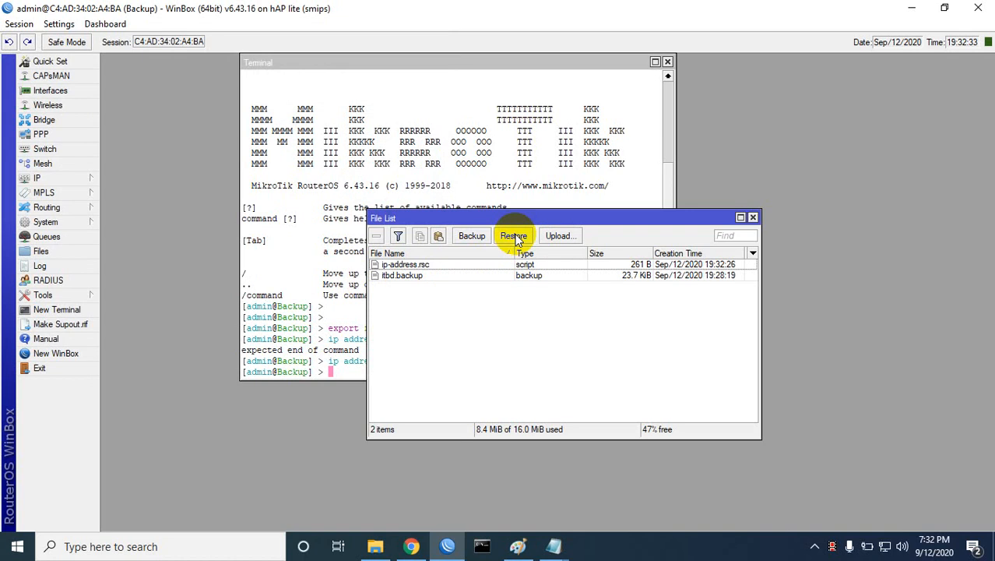
left_click_drag(555, 217, 600, 159)
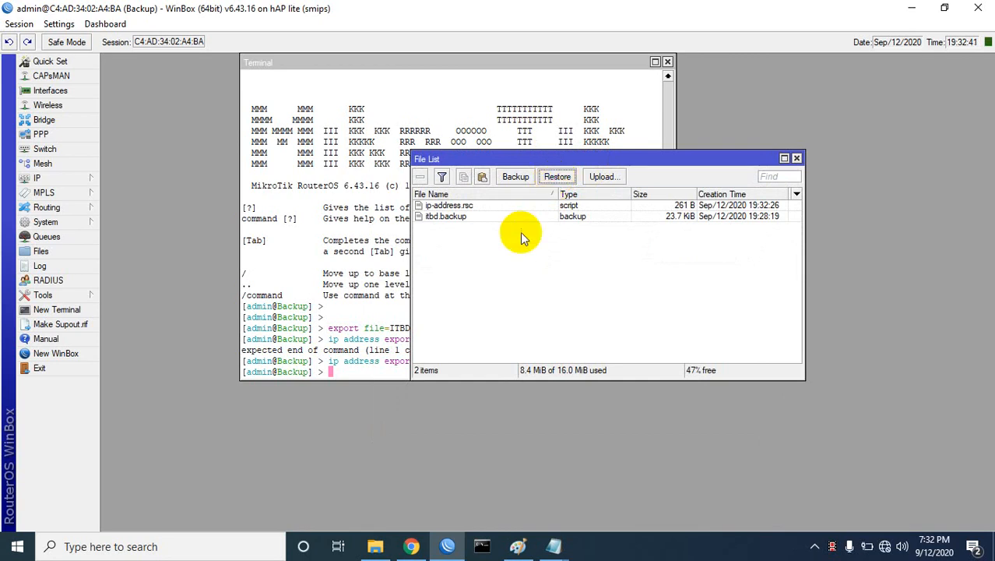
left_click(459, 204)
left_click(555, 175)
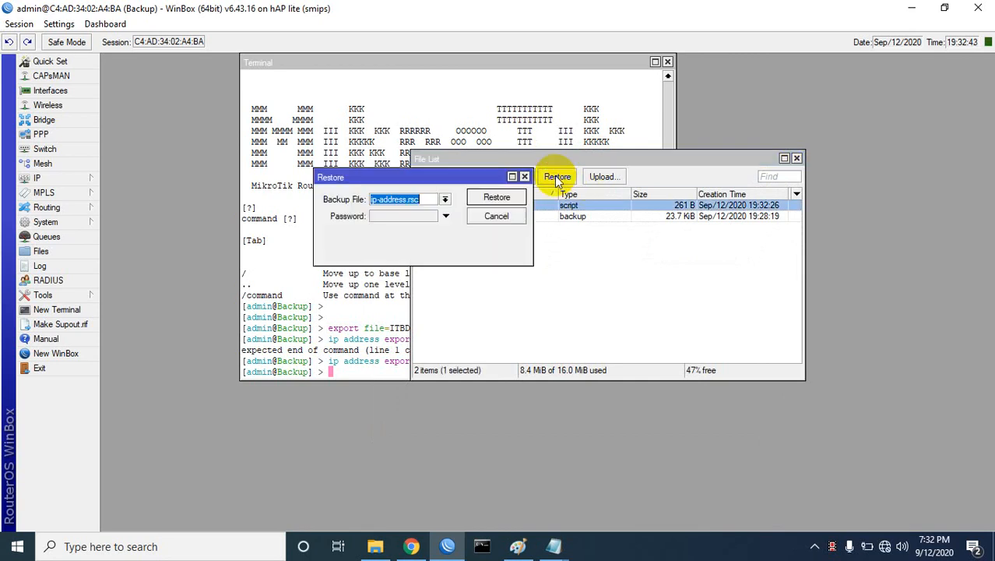
left_click(398, 216)
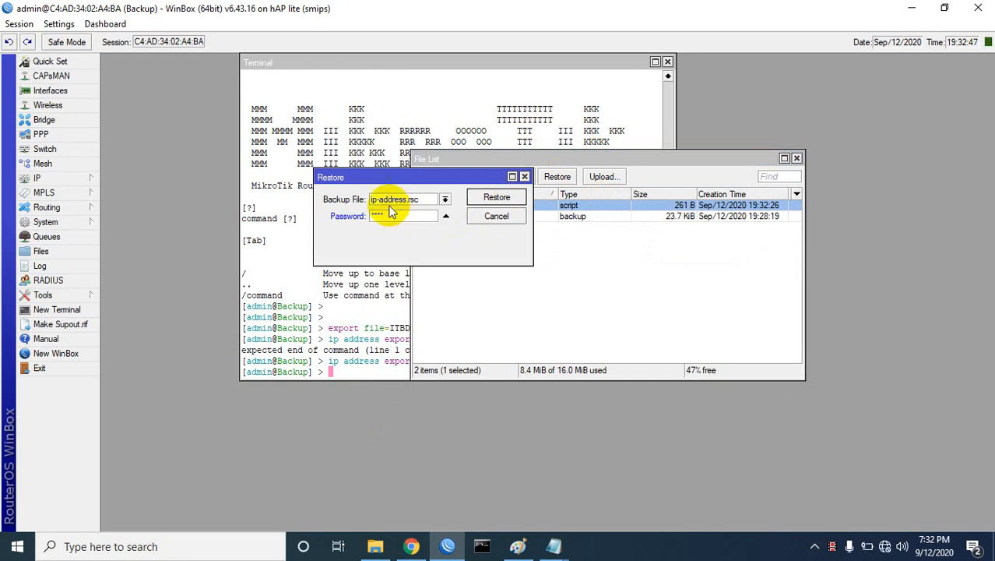
left_click(498, 198)
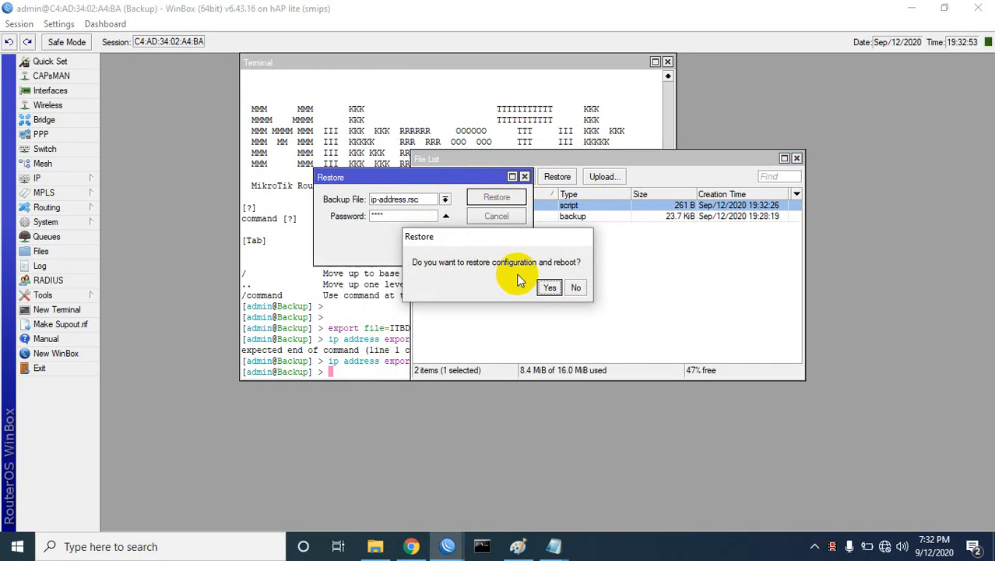
left_click(550, 288)
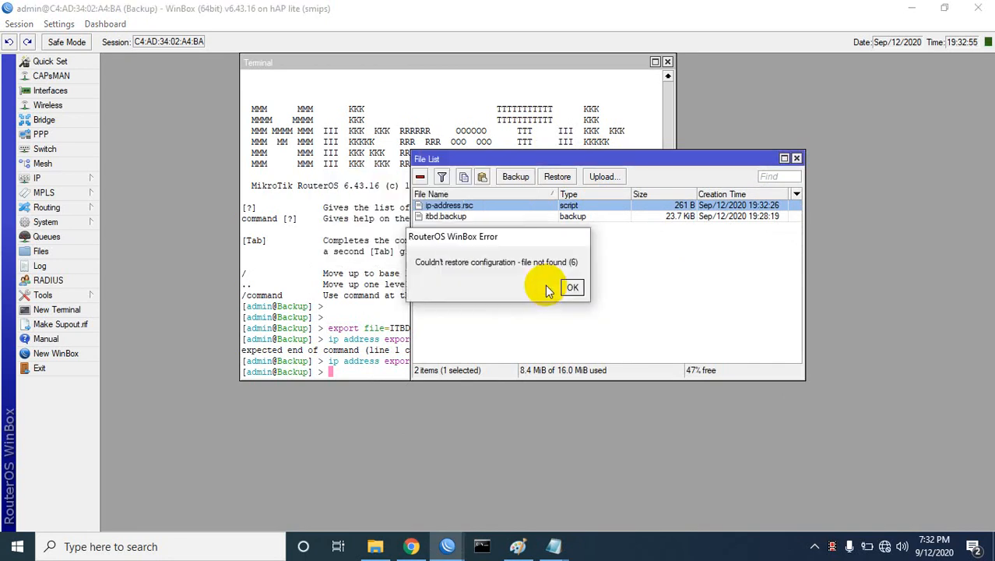
left_click(572, 288)
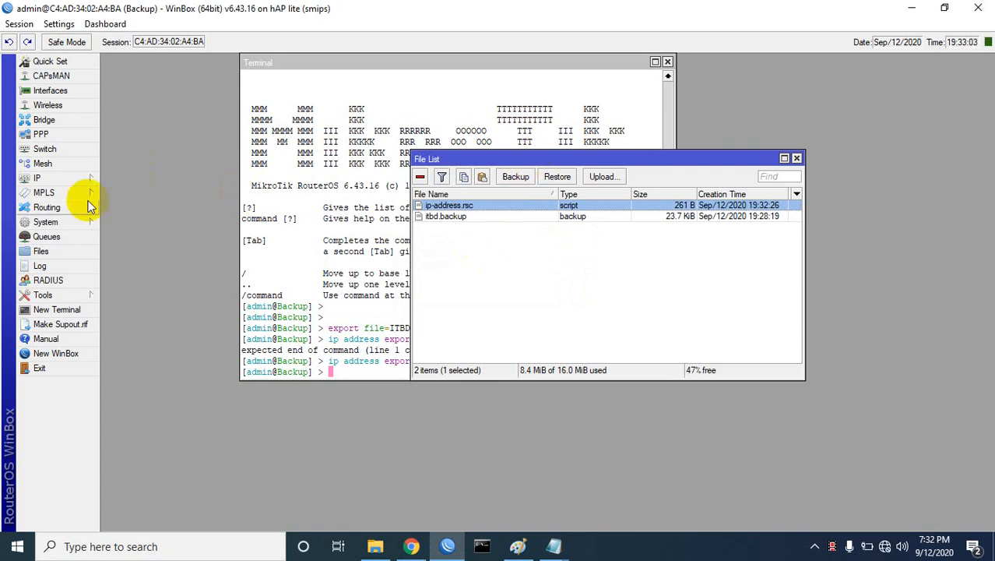
Step: Close the Address List, File List and Terminal windows
left_click(37, 178)
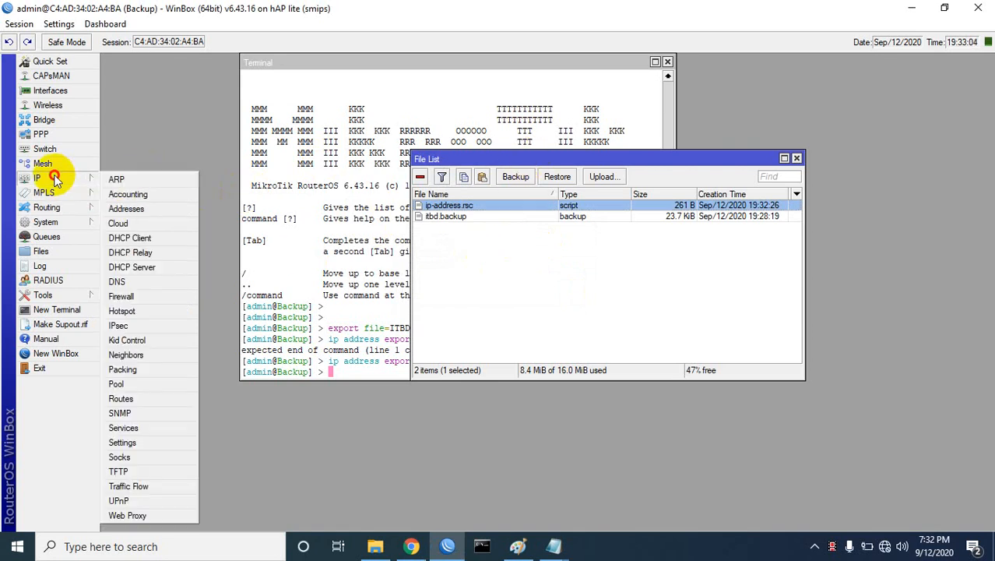
left_click(122, 210)
left_click_drag(447, 135, 337, 180)
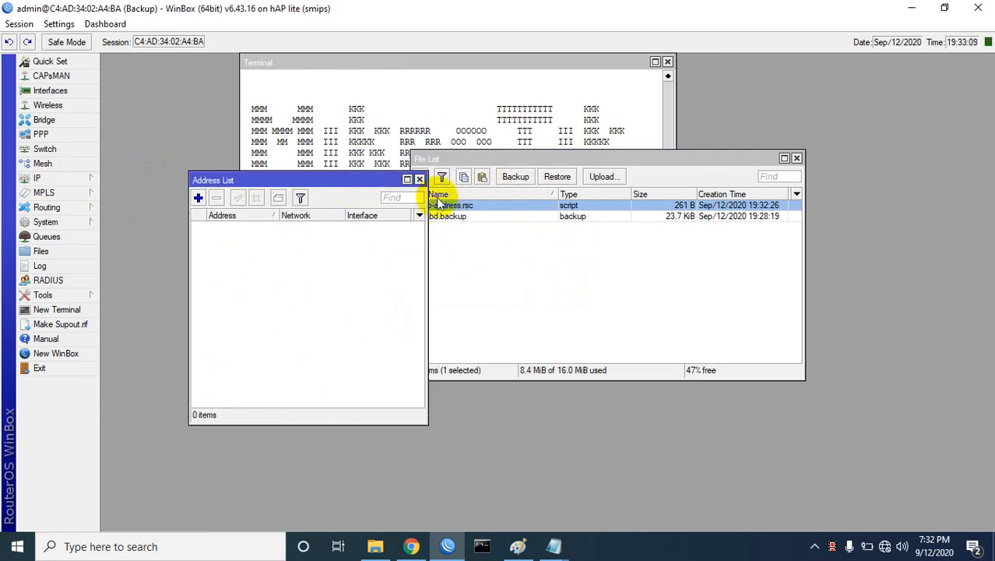
left_click(419, 179)
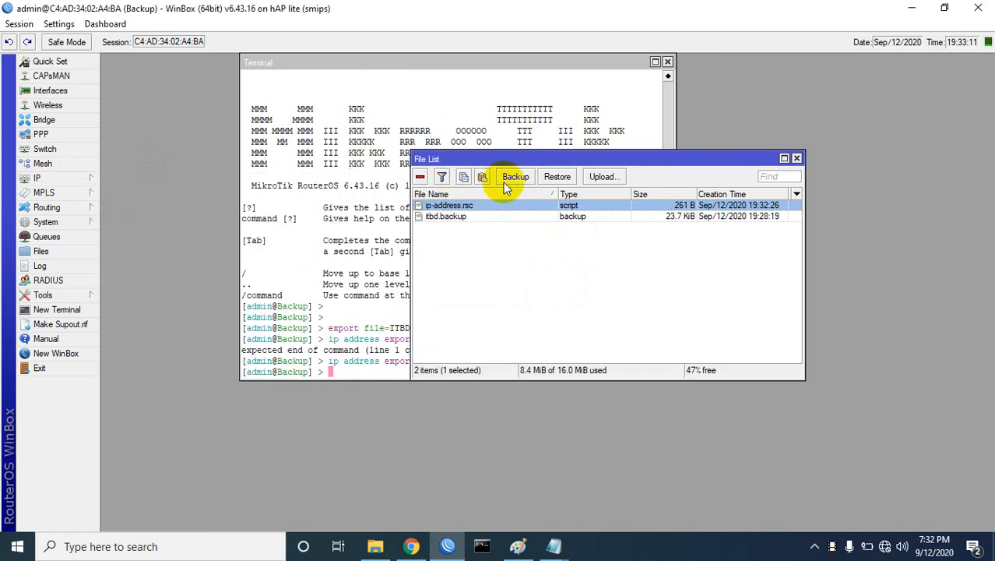
left_click(796, 158)
left_click(667, 61)
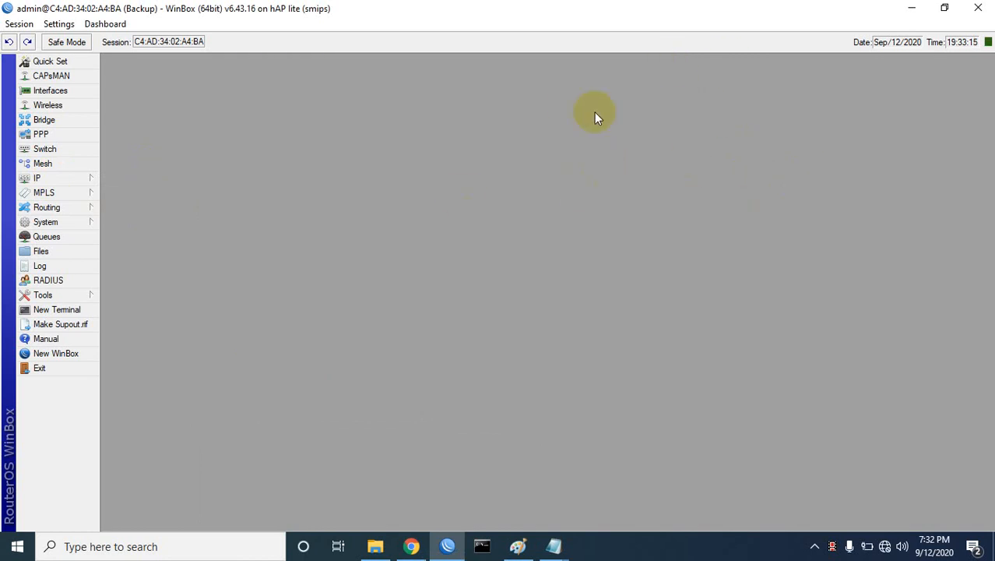
Step: Exit WinBox and reconnect to the Backup router in a fresh session
left_click(979, 9)
right_click(536, 142)
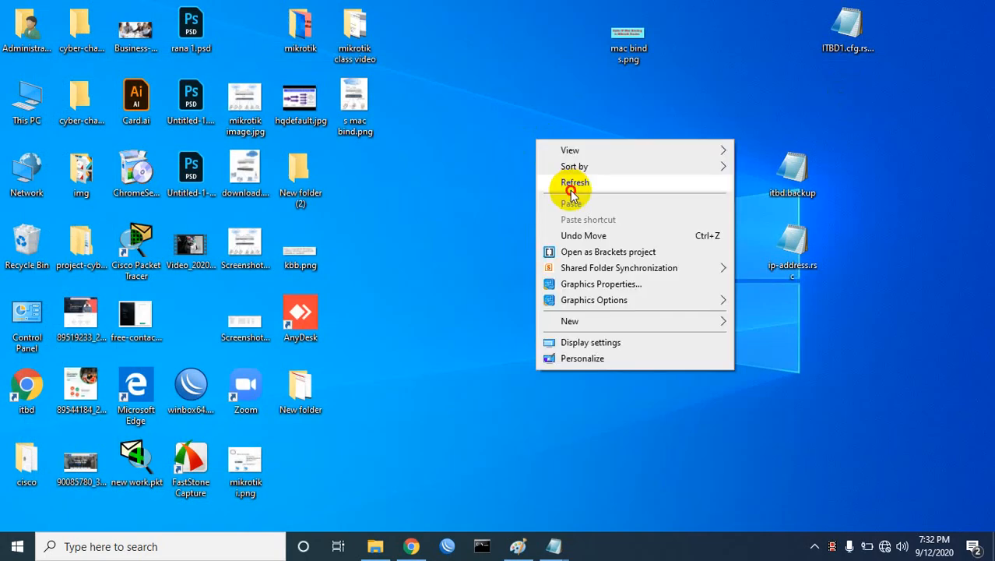
left_click(573, 183)
left_click(447, 546)
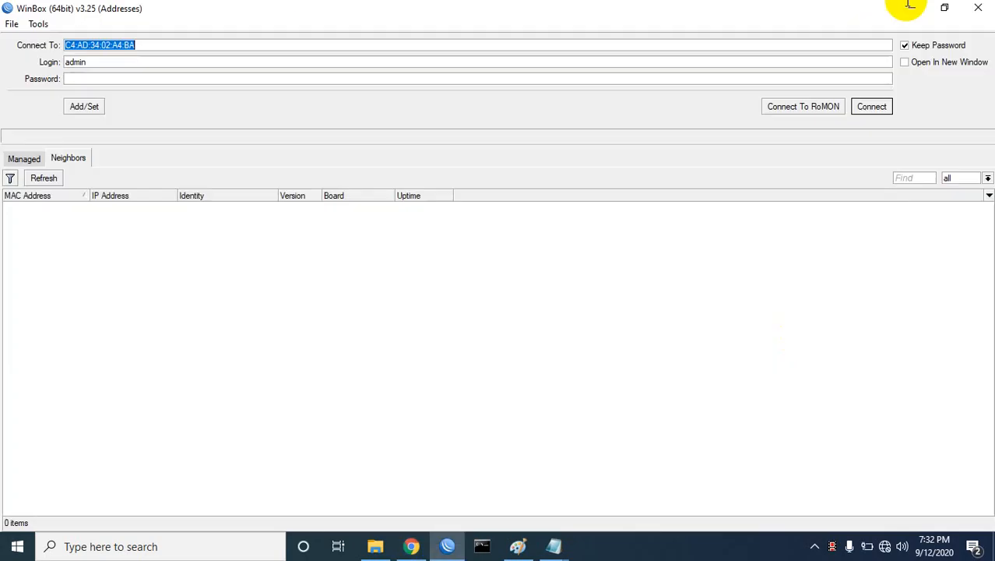
left_click(60, 206)
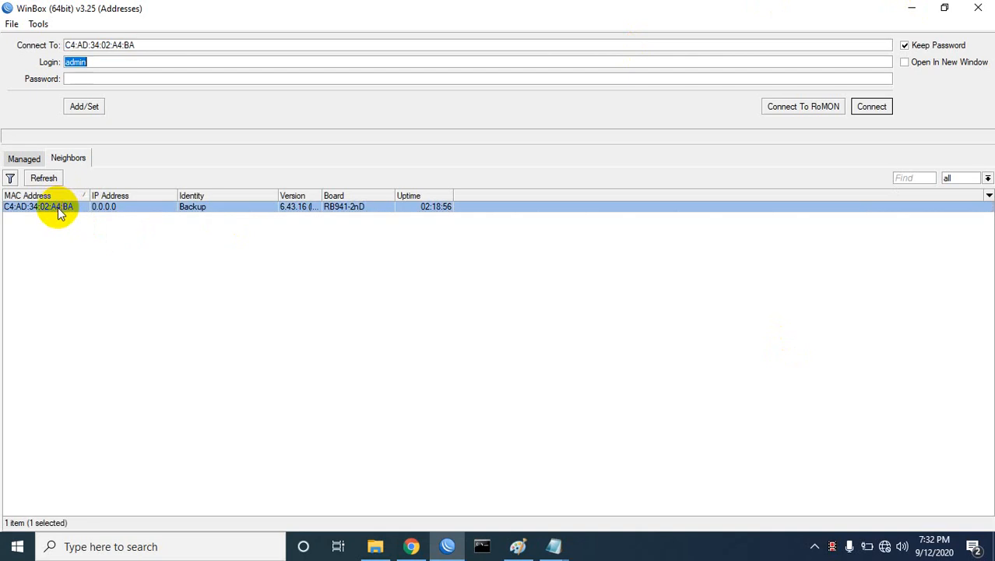
left_click(871, 106)
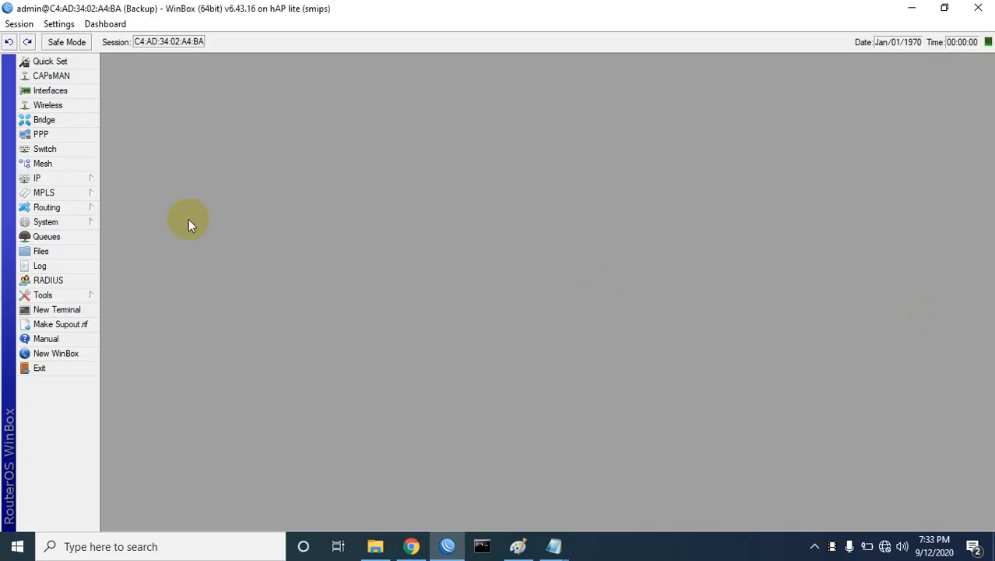
Step: Show the IP address list and the file list, and select ip-address.rsc
left_click(43, 178)
left_click(149, 215)
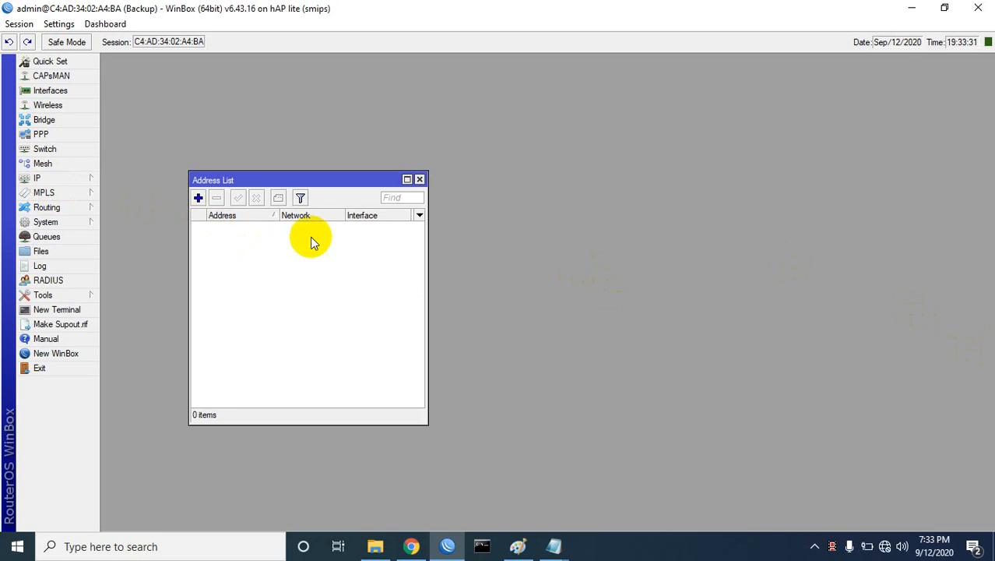
left_click_drag(344, 185, 441, 79)
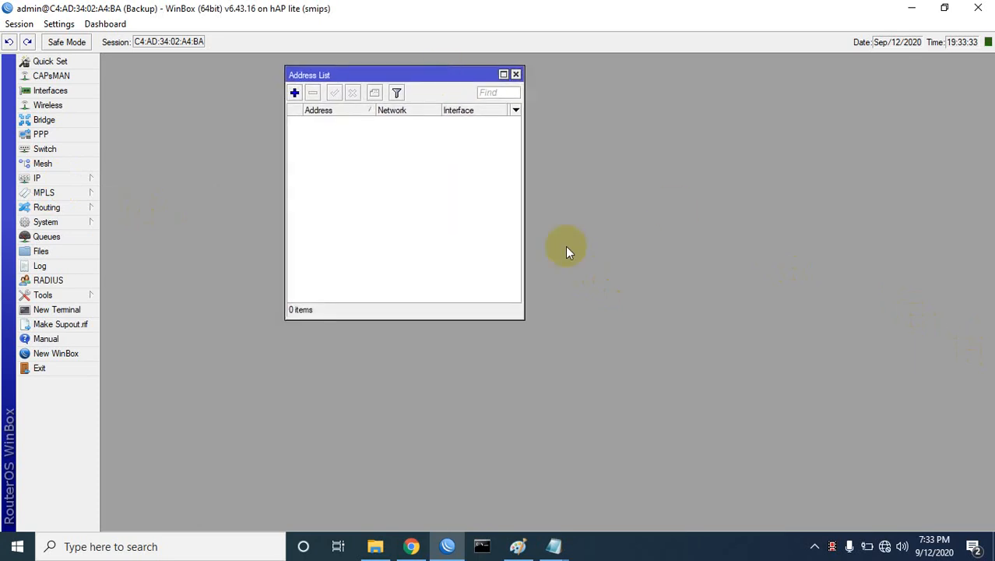
left_click(54, 253)
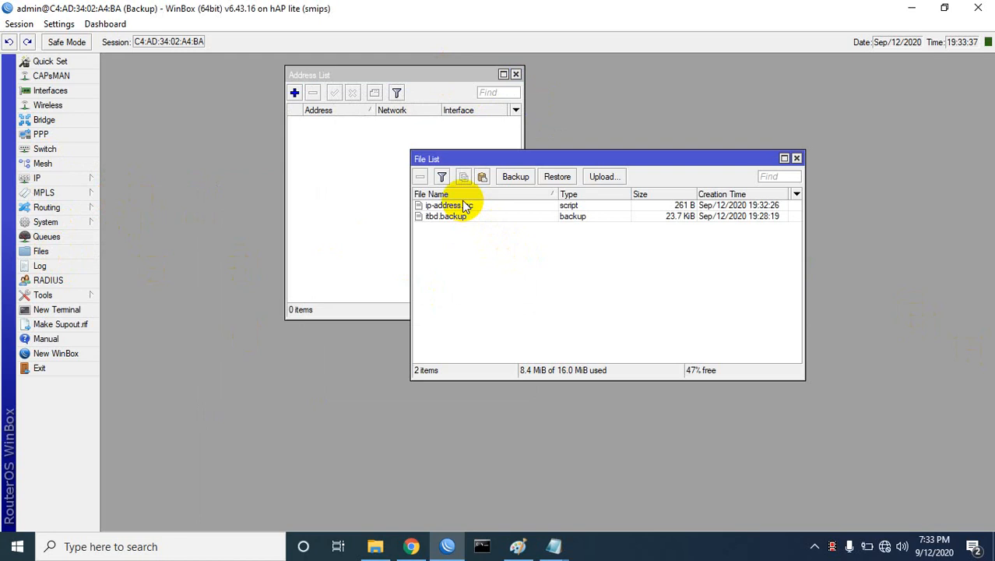
left_click_drag(484, 156, 533, 158)
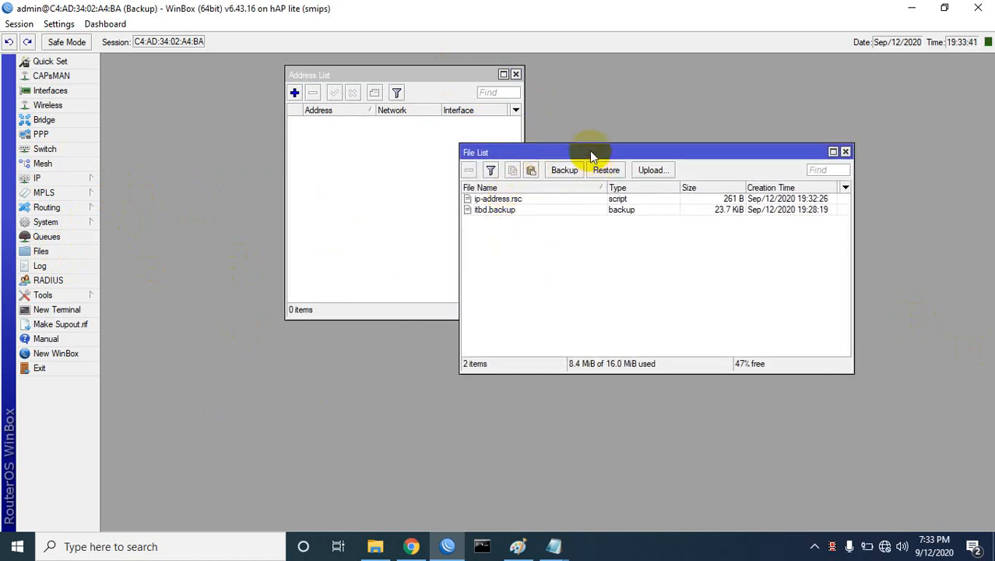
left_click_drag(589, 151, 620, 115)
left_click(537, 161)
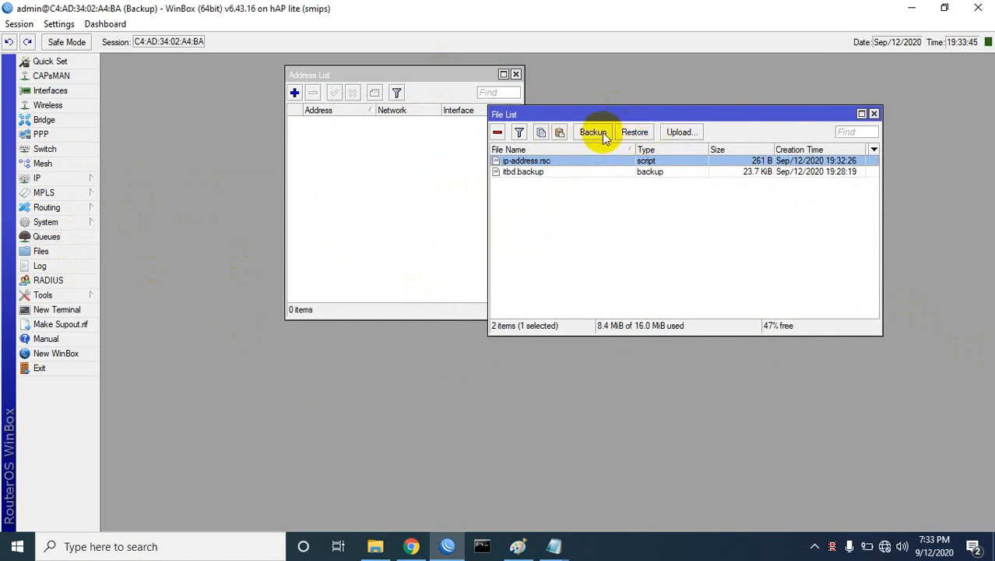
Step: Try restoring from ip-address.rsc with the router password, confirm, and dismiss the file-not-found error
left_click(634, 132)
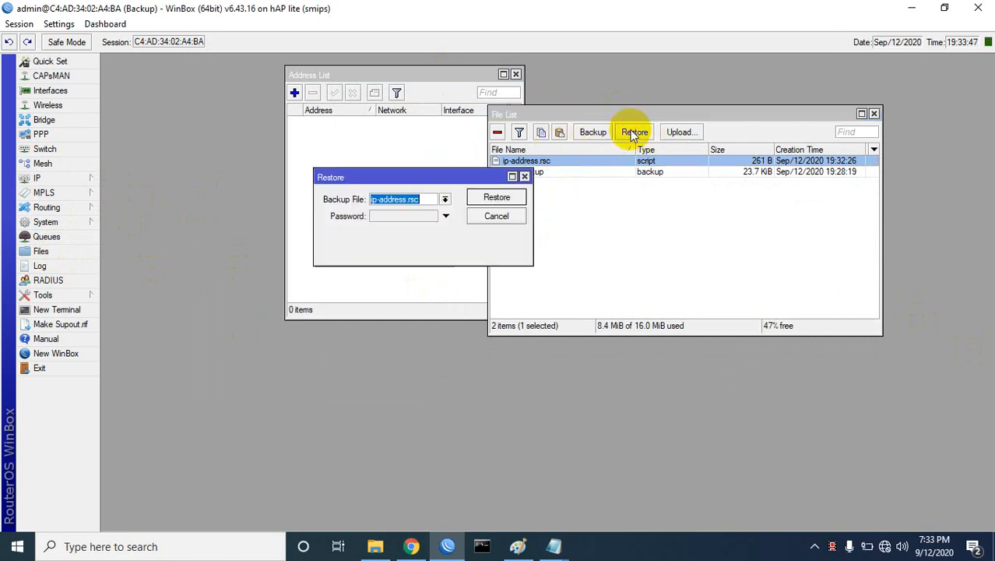
left_click(407, 217)
type("1")
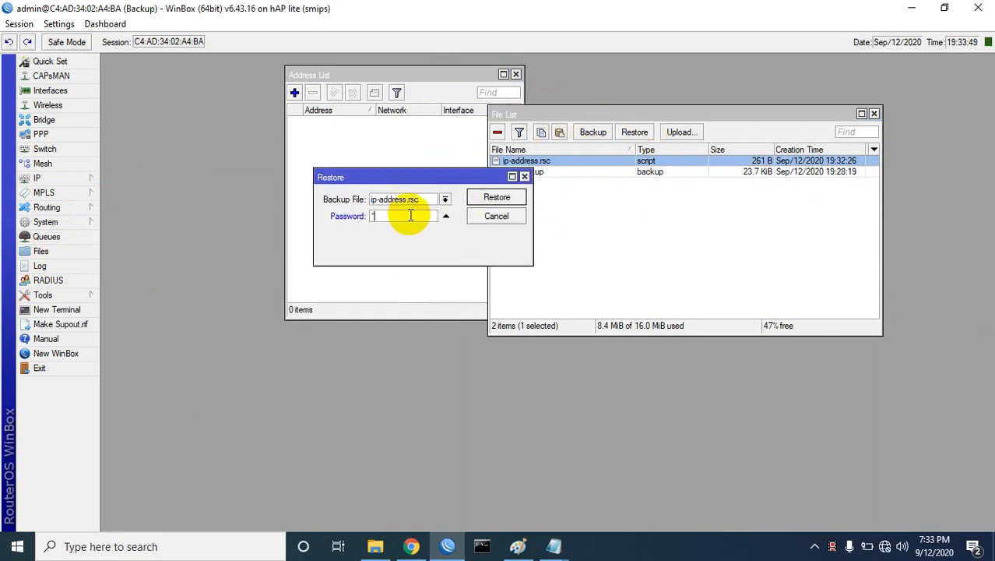
type("***")
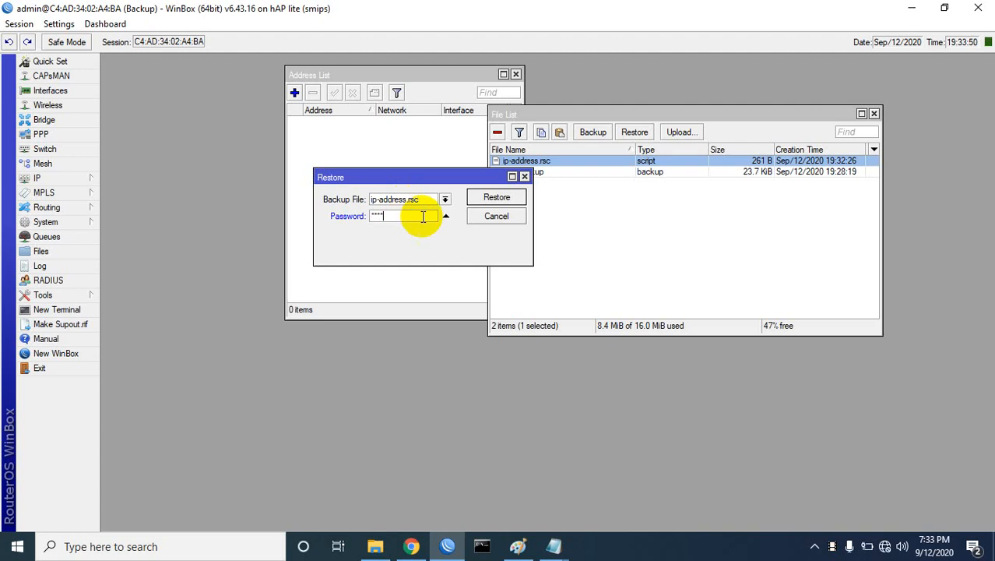
left_click(503, 199)
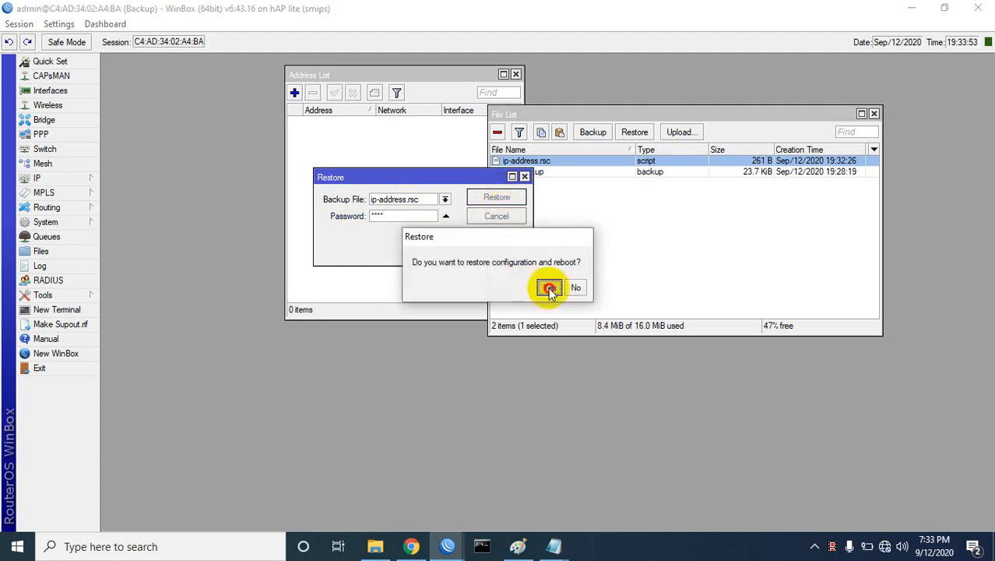
left_click(547, 286)
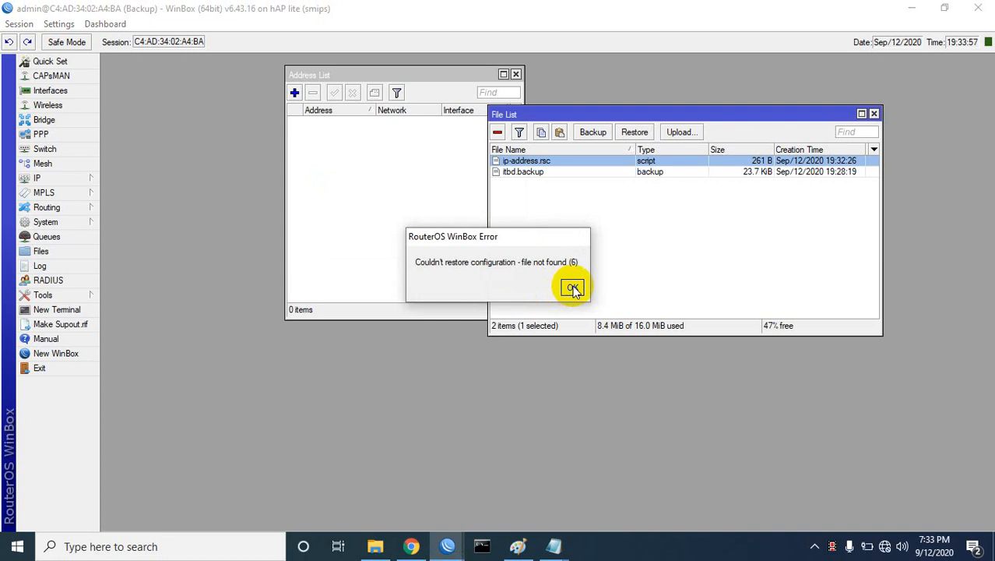
left_click(572, 288)
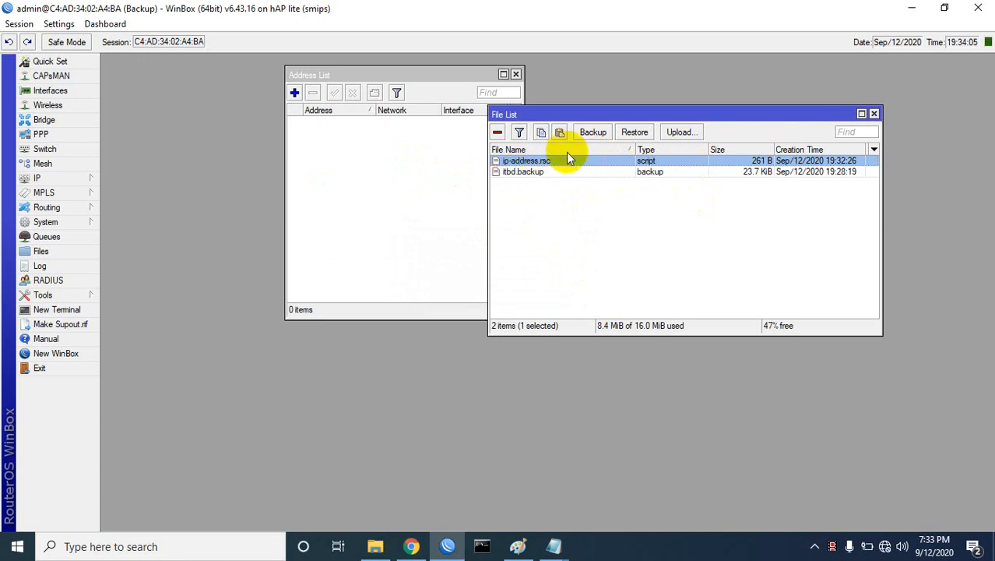
Step: Run import file-name=ip-address.rsc in a new terminal
left_click(67, 309)
left_click_drag(459, 70, 520, 154)
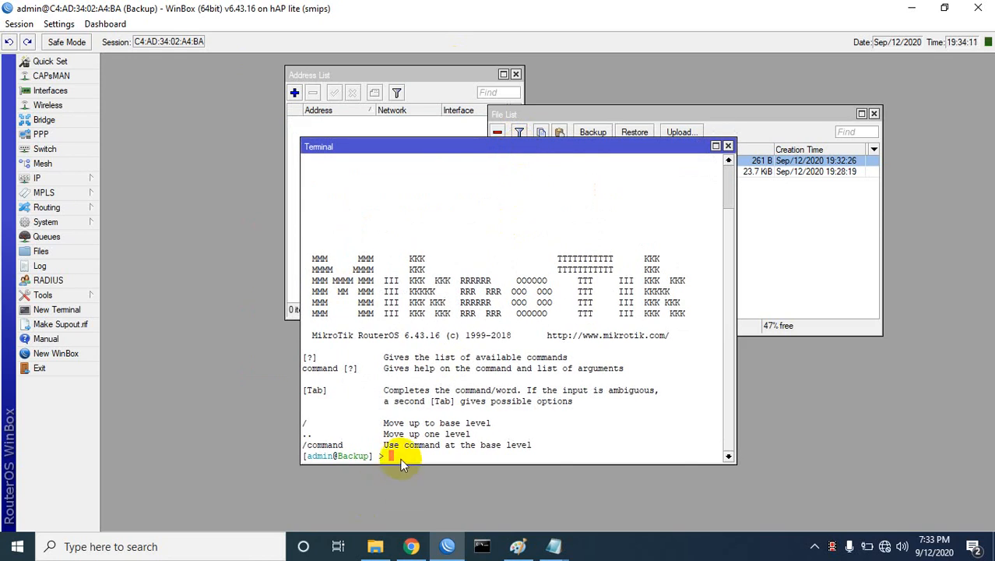
type("import file-name=")
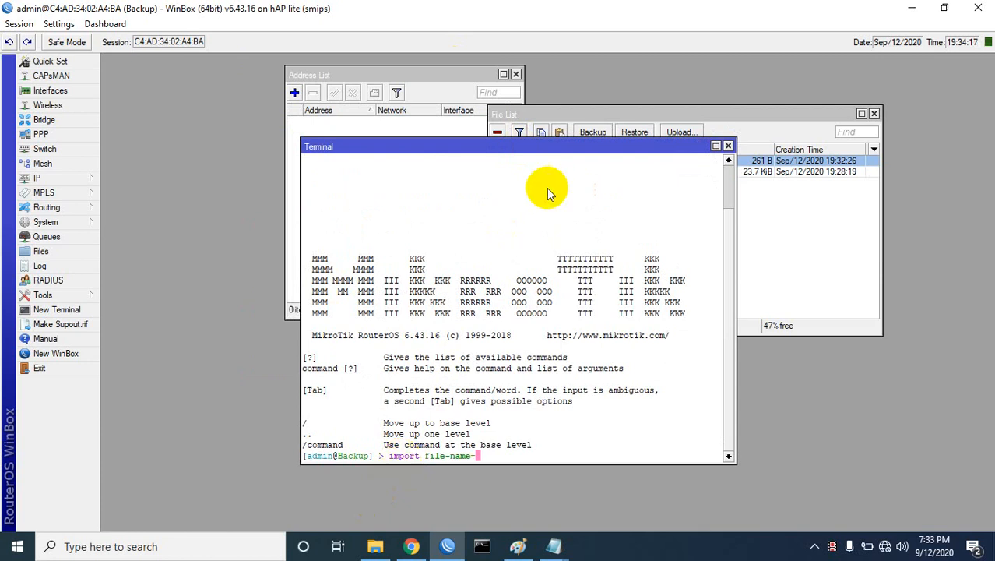
left_click_drag(533, 146, 543, 201)
type("ip")
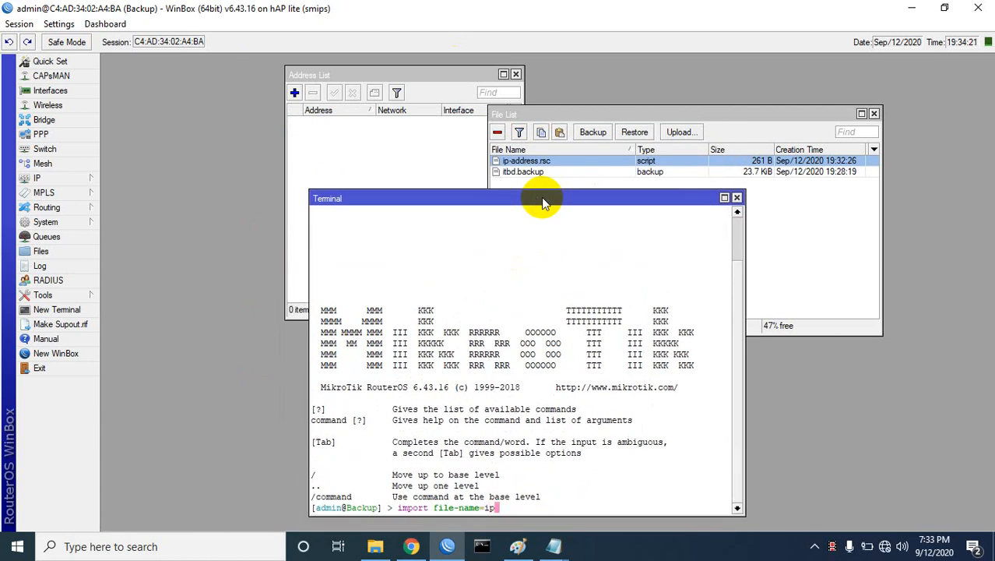
type("-ad")
key("Tab")
key("Return")
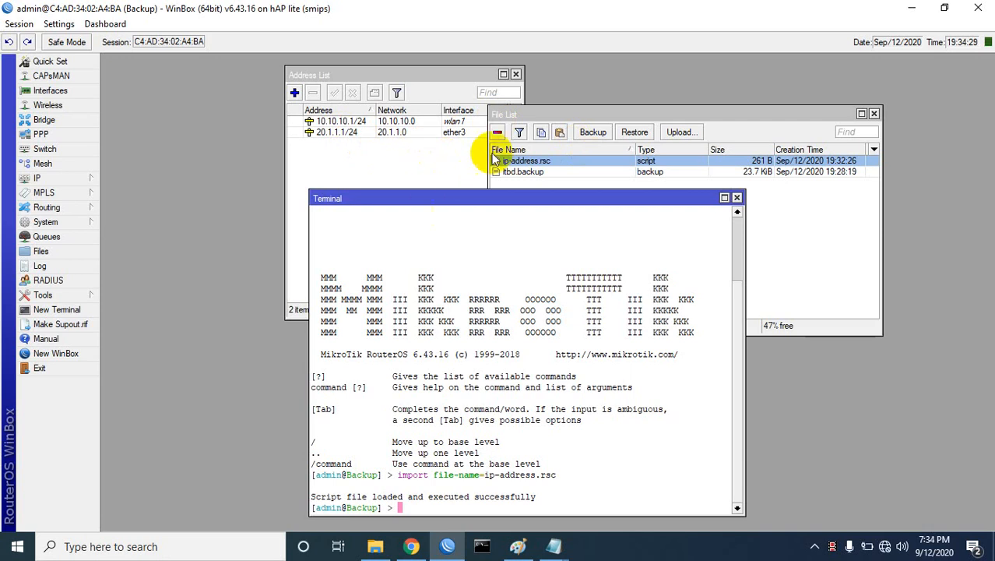
Step: Arrange the windows to check that 10.10.10.1/24 and 20.1.1.1/24 are back
mouse_move(515, 201)
left_mouse_down()
mouse_move(584, 241)
mouse_move(520, 196)
left_mouse_up()
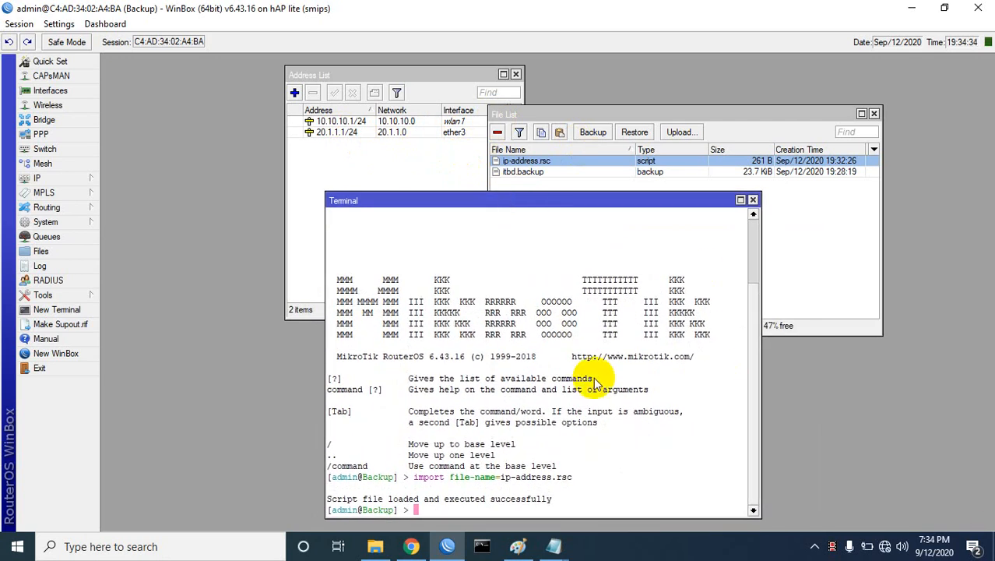
left_click_drag(511, 204, 466, 239)
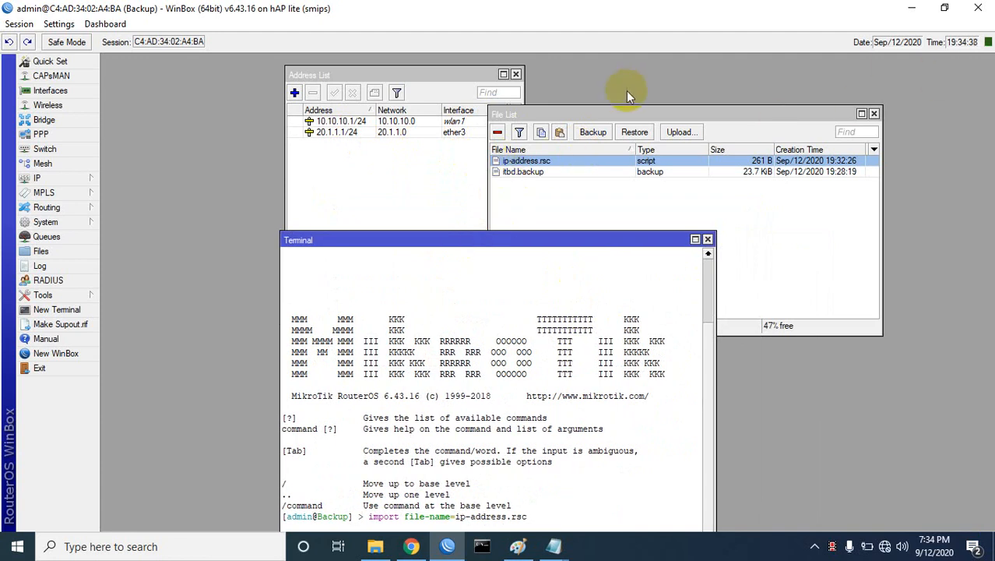
left_click_drag(646, 111, 675, 104)
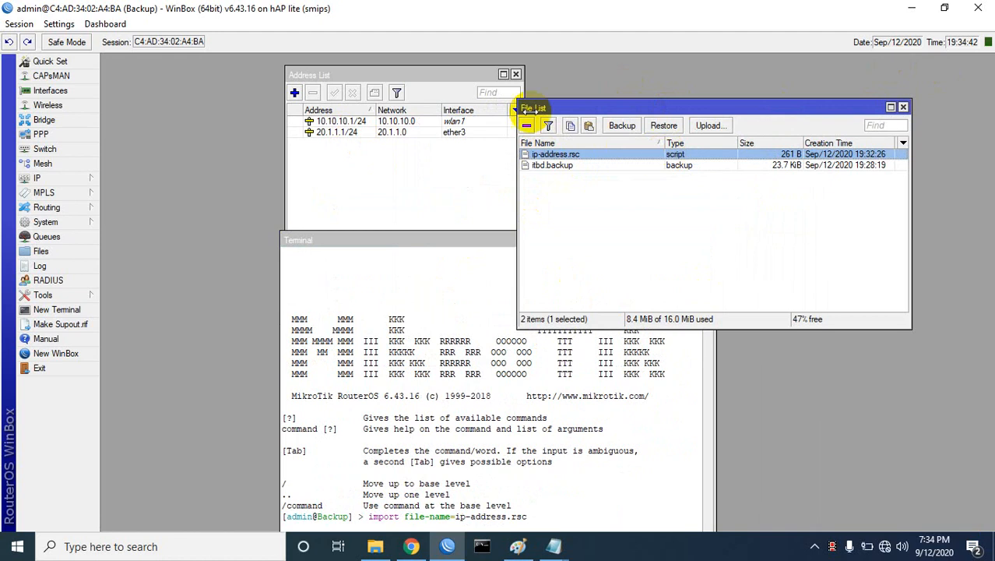
left_click(549, 166)
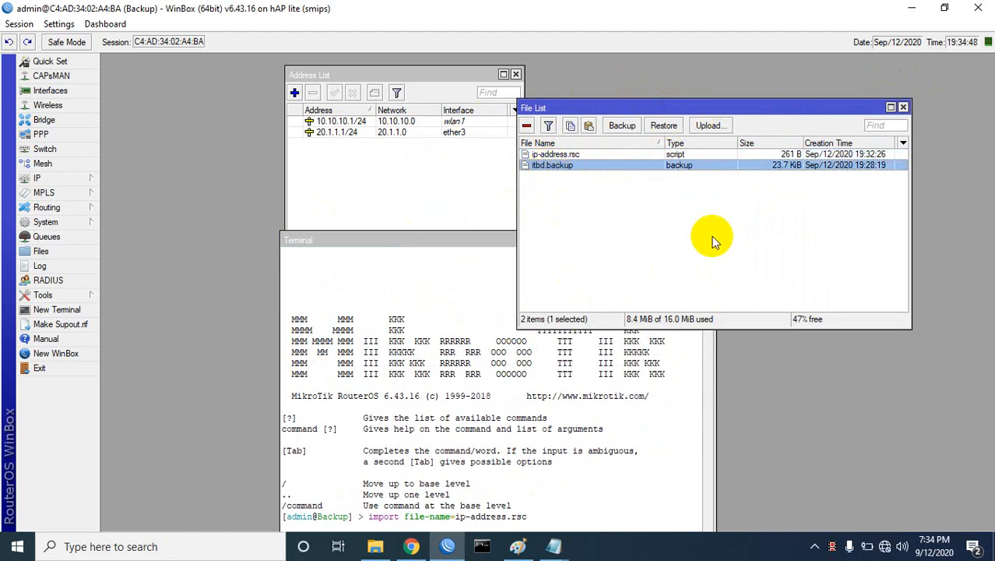
left_click_drag(376, 233, 318, 71)
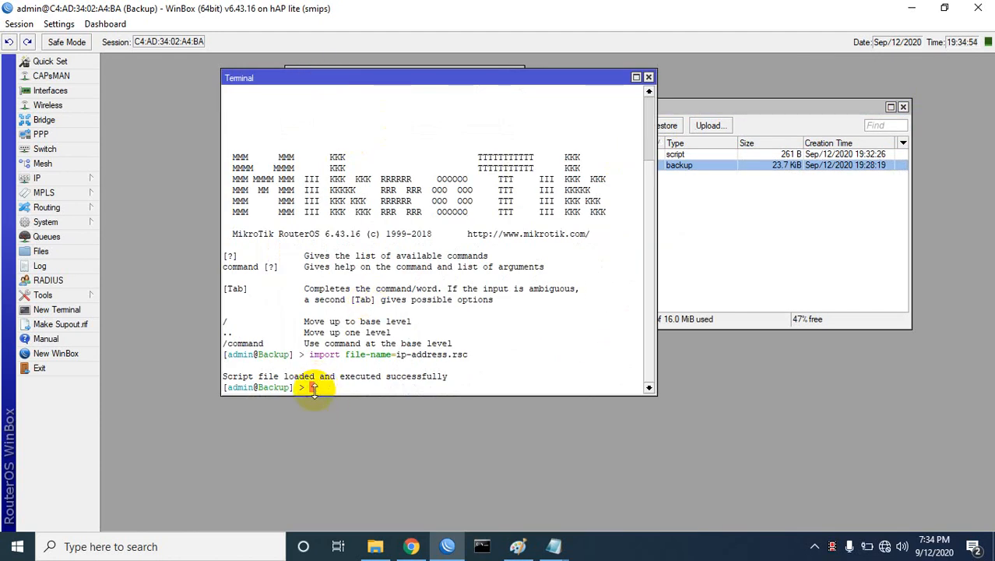
Step: Export the simple queues with 'queue simple export file=queue' in the terminal
type("ip")
key("BackSpace")
key("BackSpace")
key("BackSpace")
type("queue simple ")
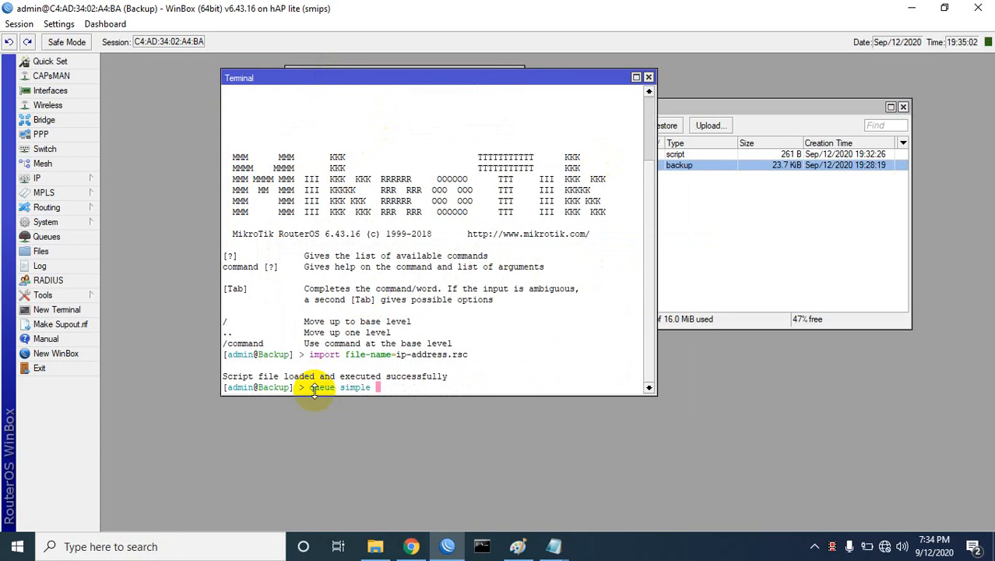
type("export f")
key("Tab")
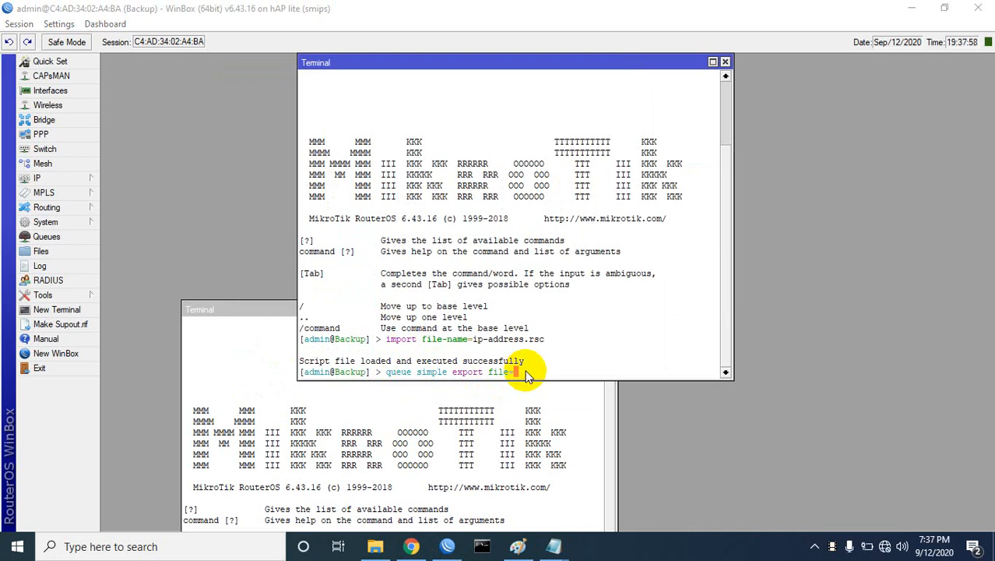
left_click(525, 371)
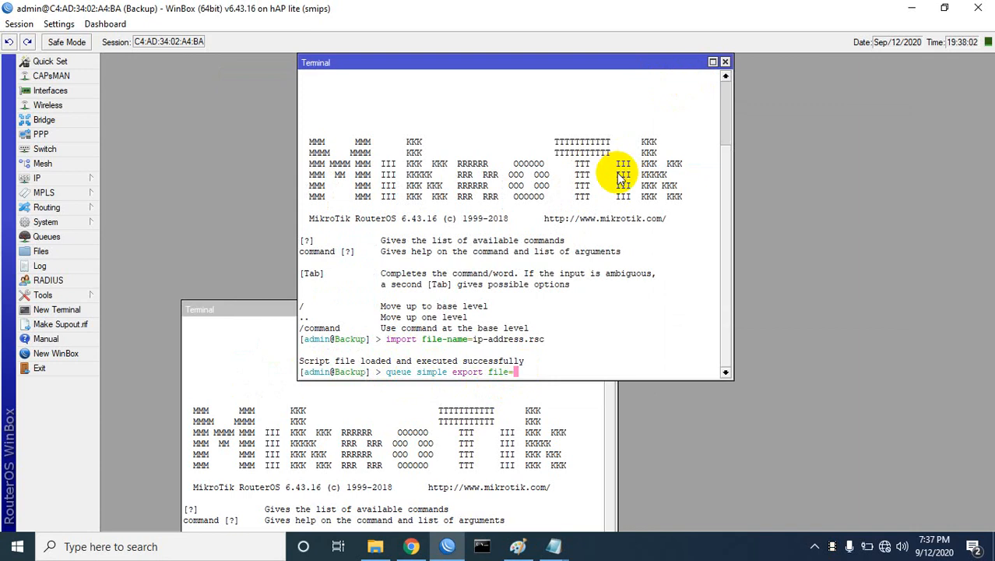
type("queue")
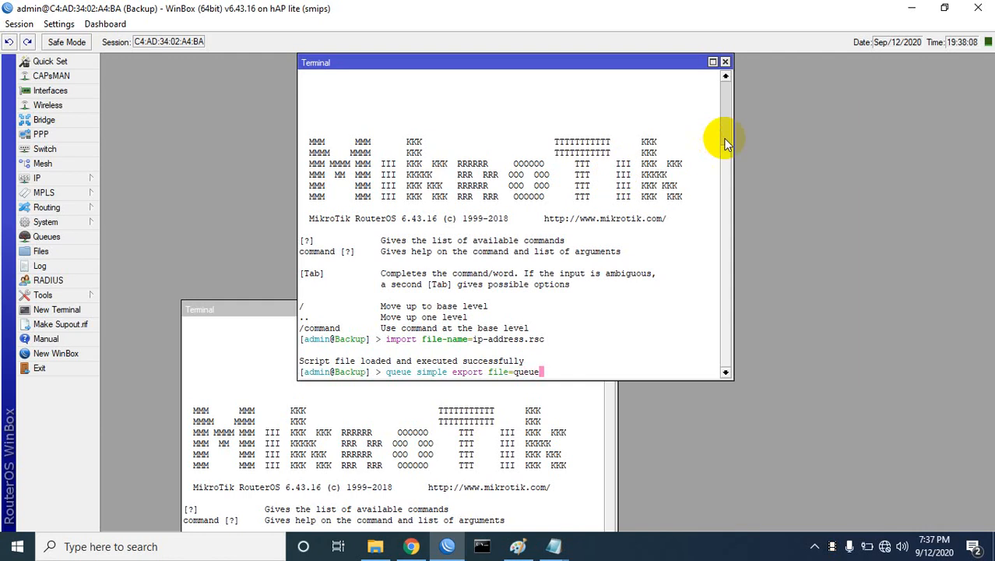
key("Return")
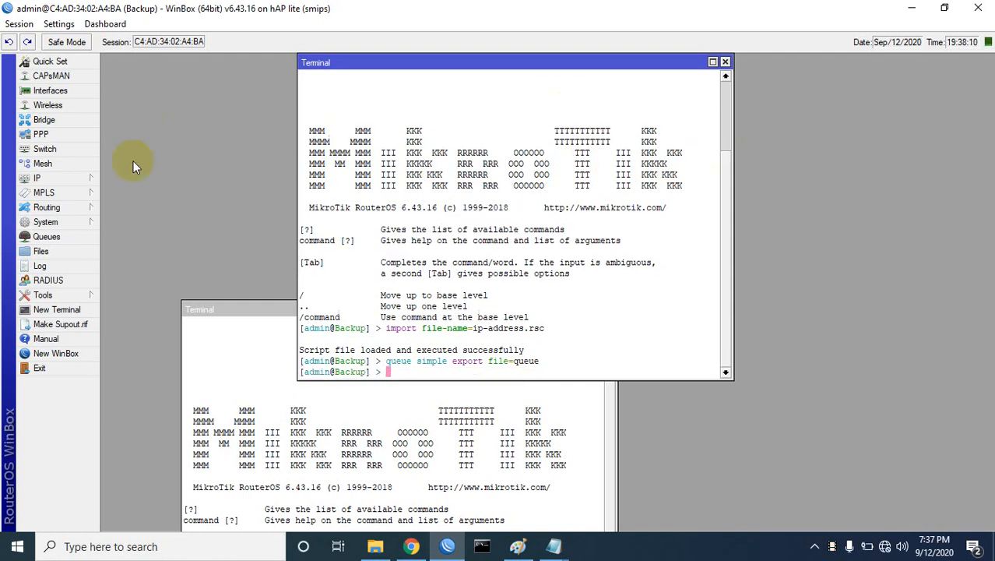
Step: Remove queue1, queue2 and queue3 so the Simple Queues list shows 0 items
left_click(48, 236)
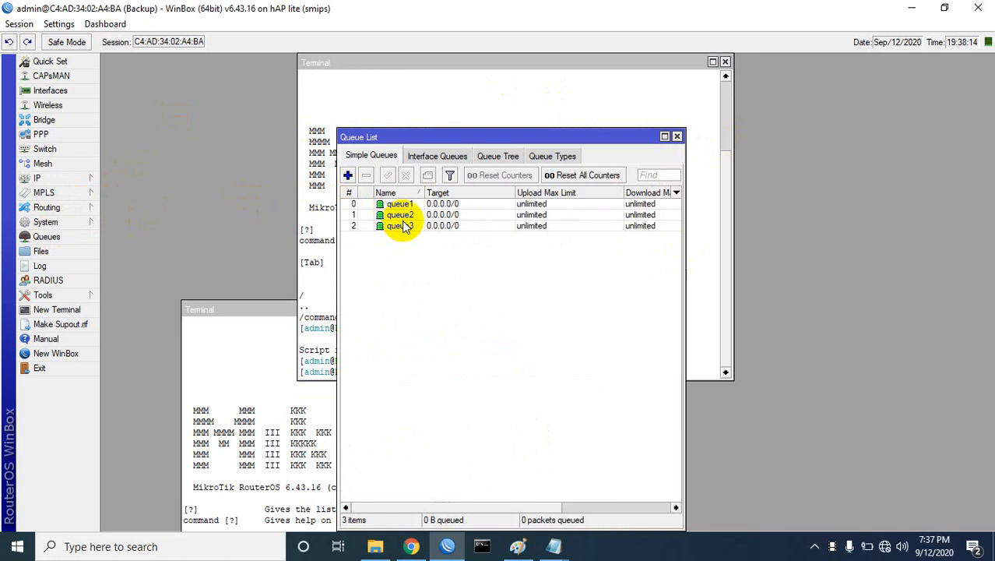
left_click_drag(403, 226, 399, 205)
left_click(366, 175)
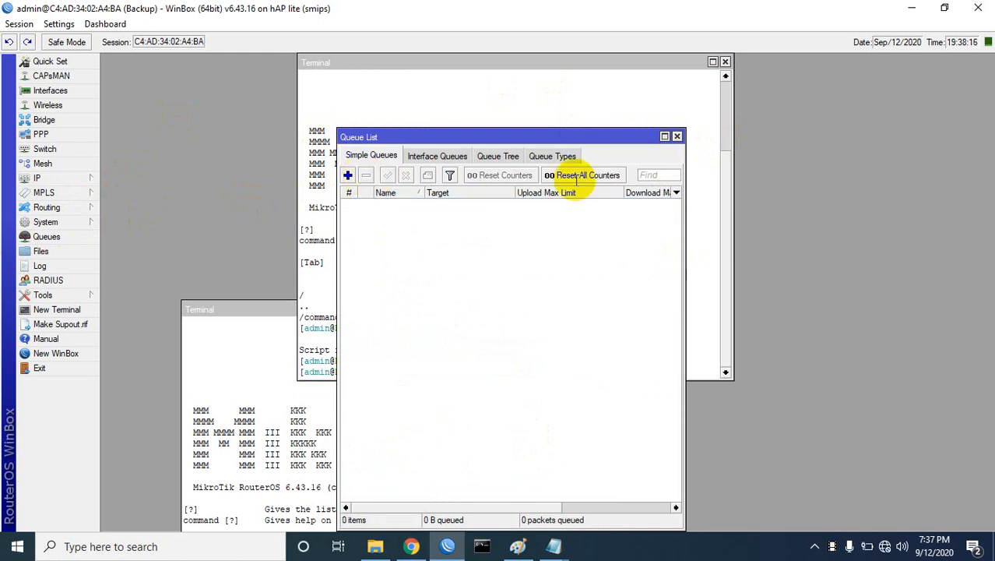
left_click_drag(617, 138, 442, 118)
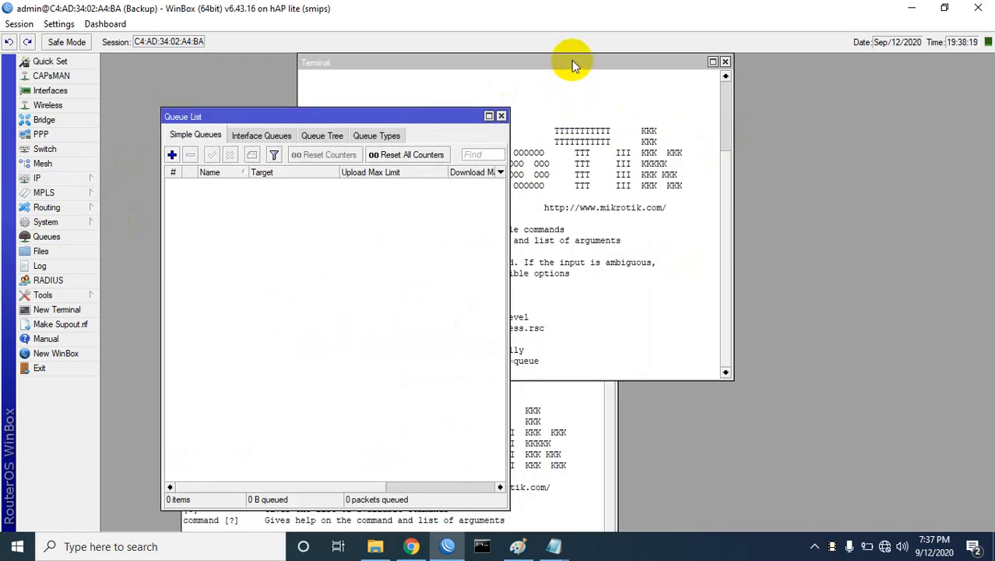
left_click_drag(572, 60, 841, 113)
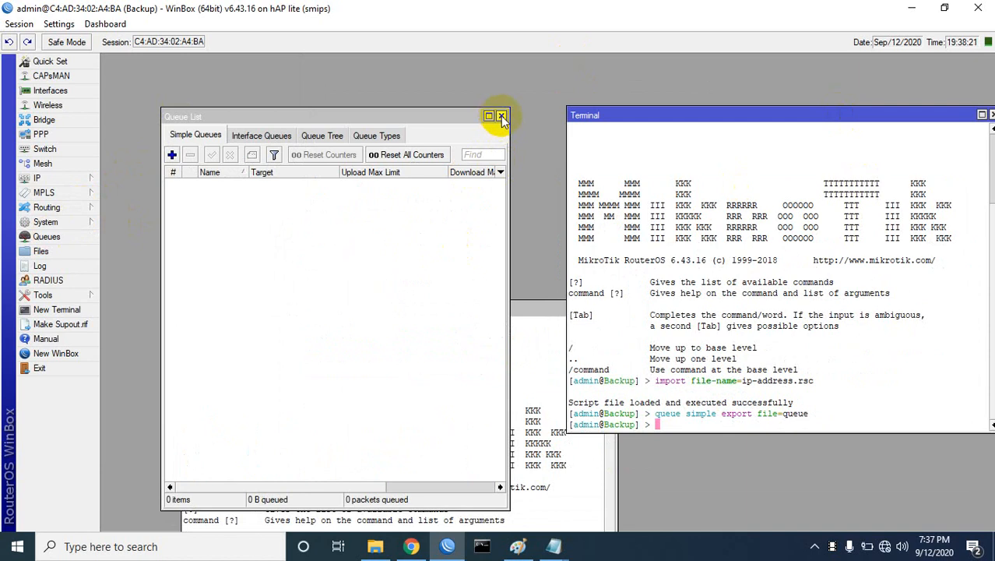
Step: Close the extra terminal, then select queue.rsc in the file list and copy it
left_click_drag(540, 310, 609, 173)
left_click(677, 173)
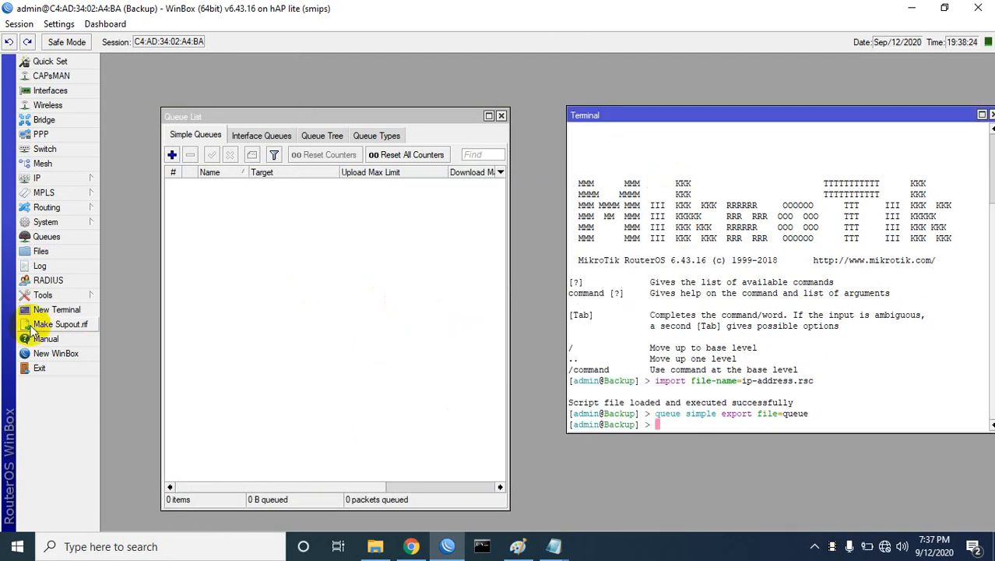
left_click(40, 250)
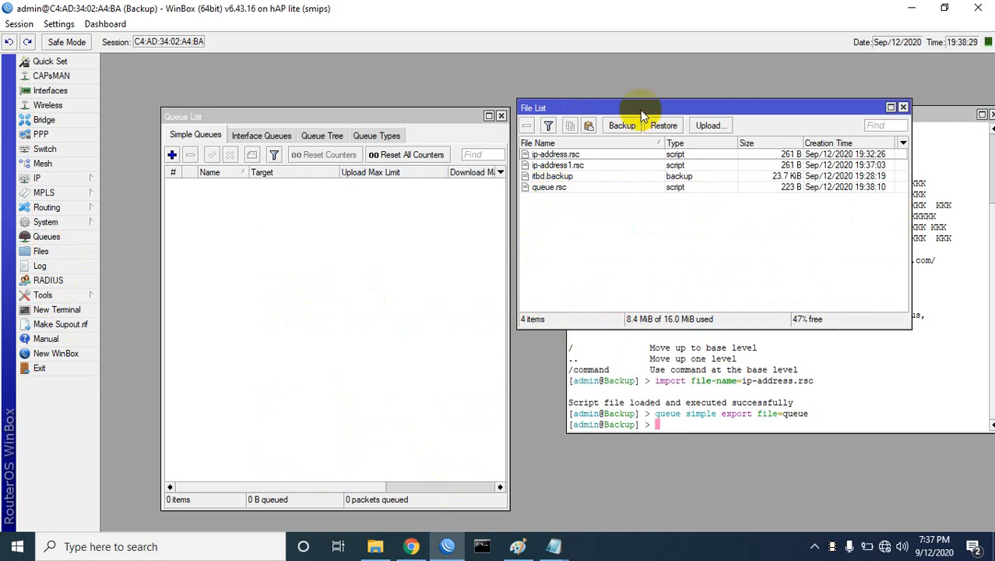
left_click_drag(638, 105, 285, 184)
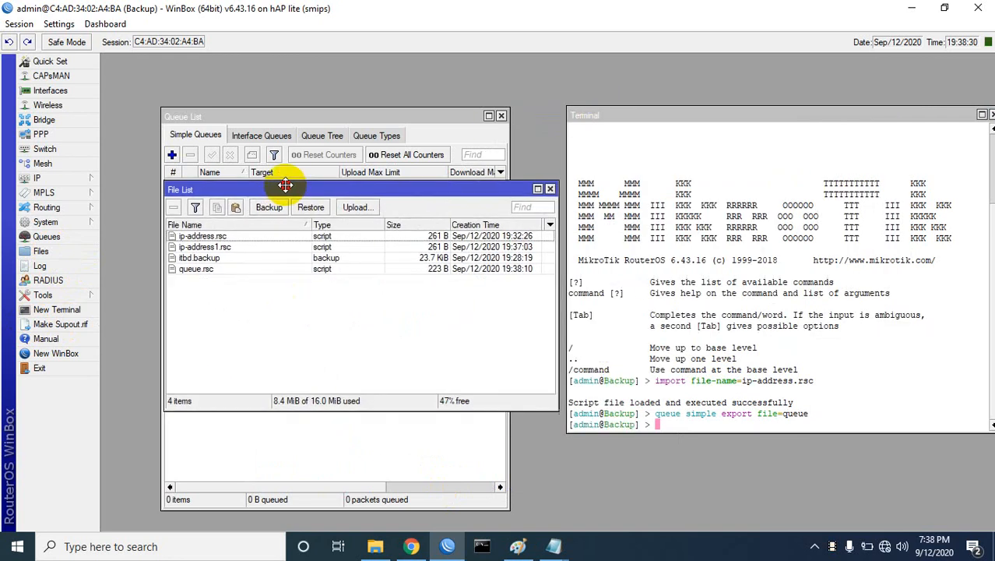
left_click(195, 270)
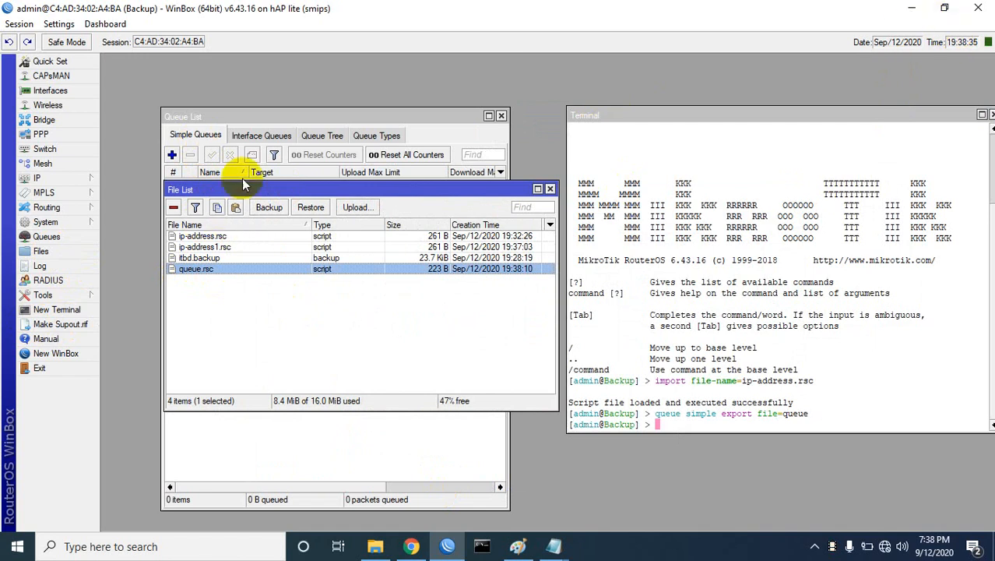
left_click(218, 209)
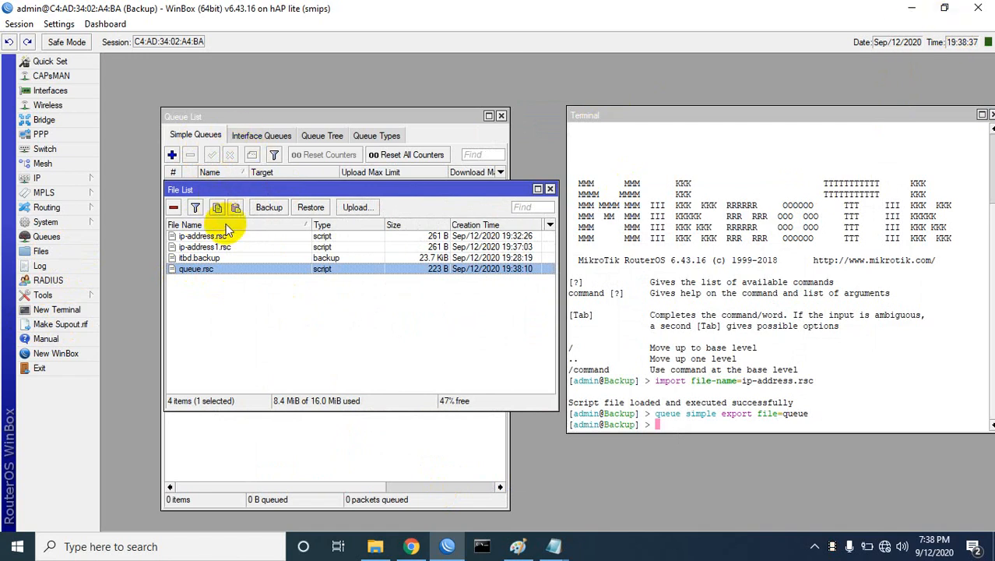
left_click(217, 208)
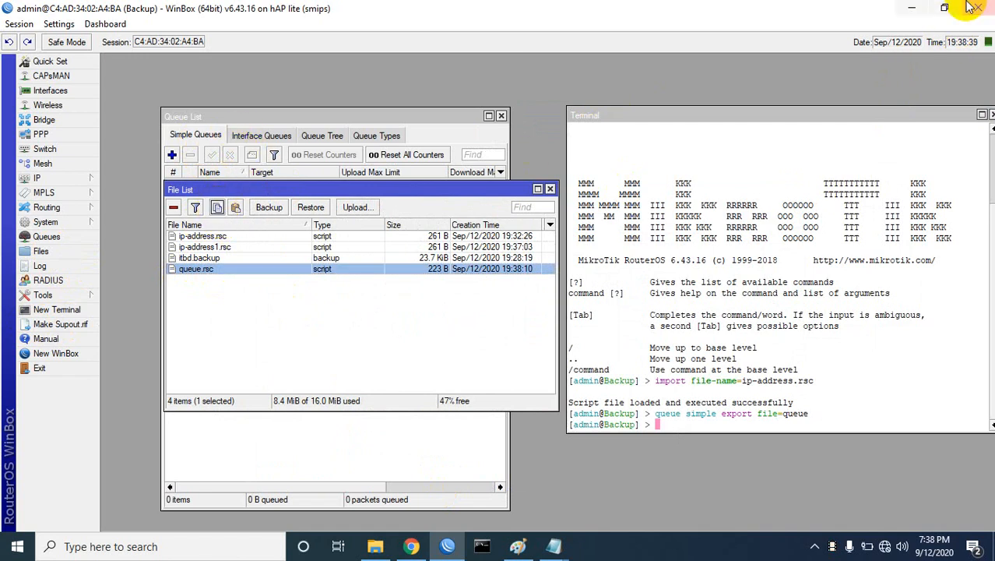
Step: Paste queue.rsc onto the Windows desktop and restore WinBox from the taskbar
left_click(909, 10)
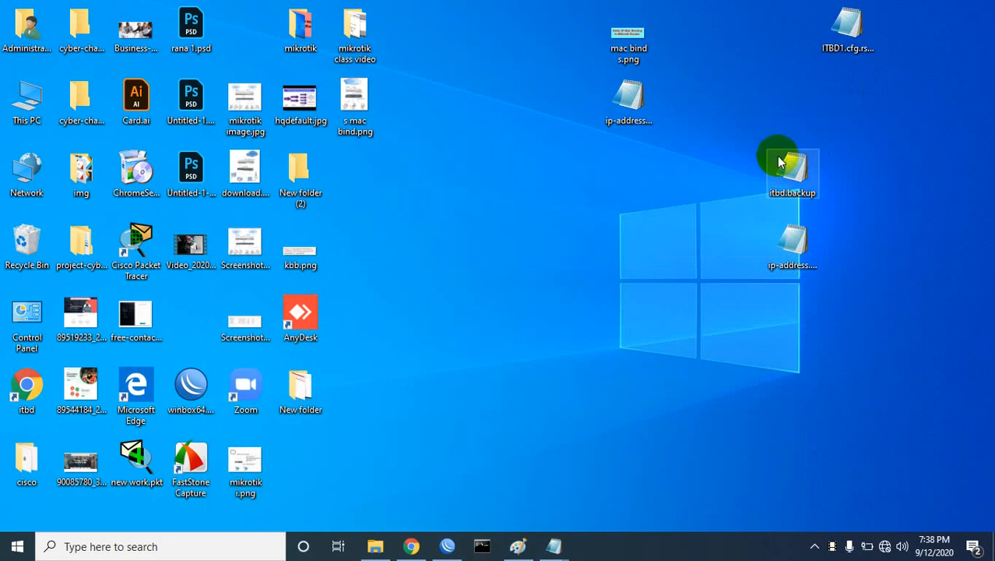
right_click(674, 214)
left_click(709, 278)
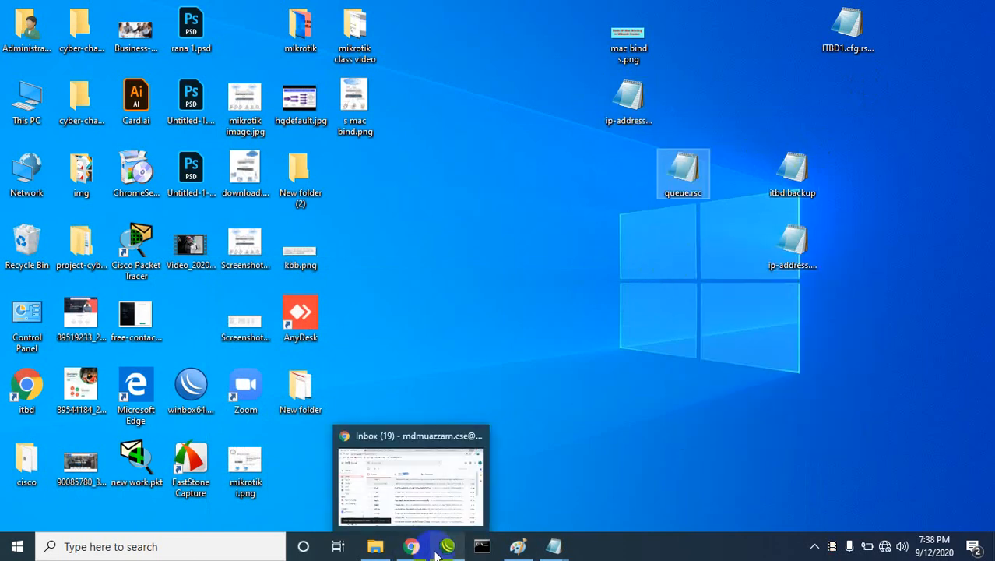
mouse_move(552, 544)
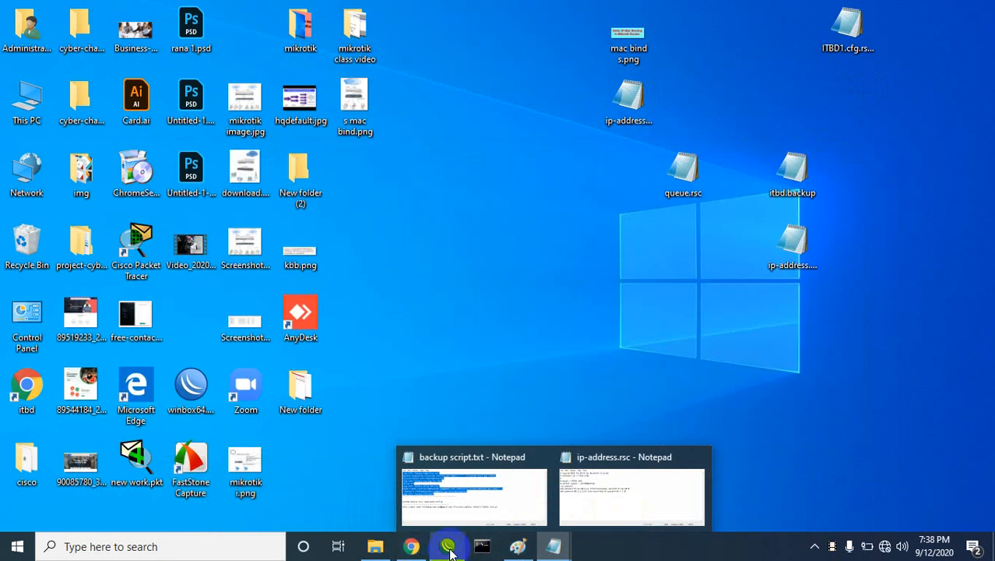
left_click(447, 545)
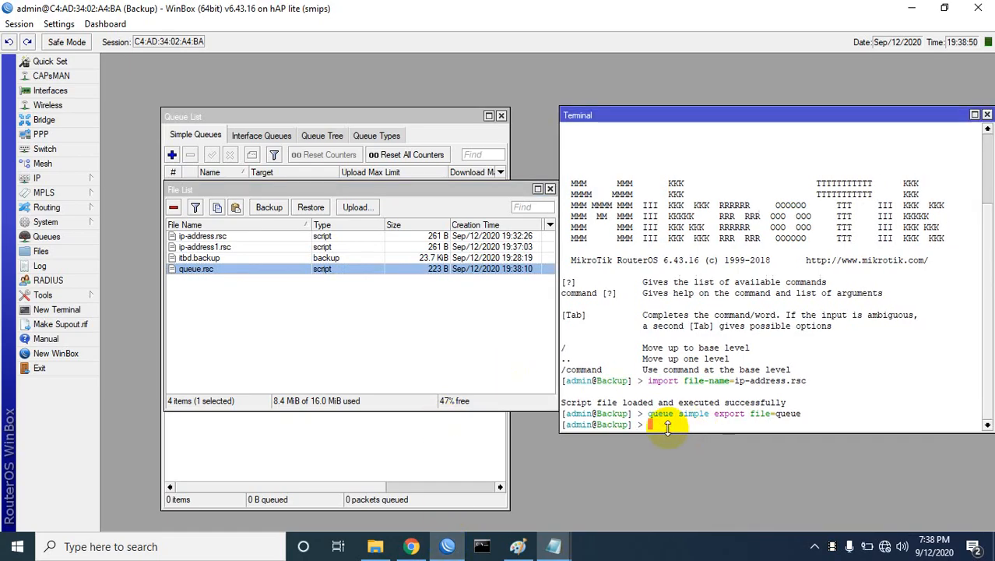
Step: Run import file-name=queue.rsc in the terminal to restore queue1, queue2 and queue3
left_click_drag(359, 190, 275, 267)
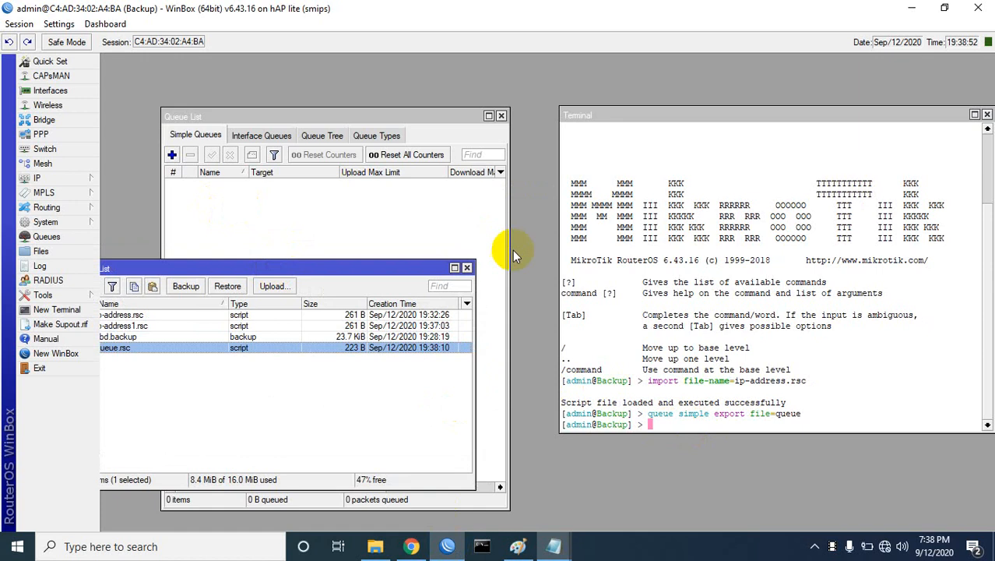
left_click(656, 431)
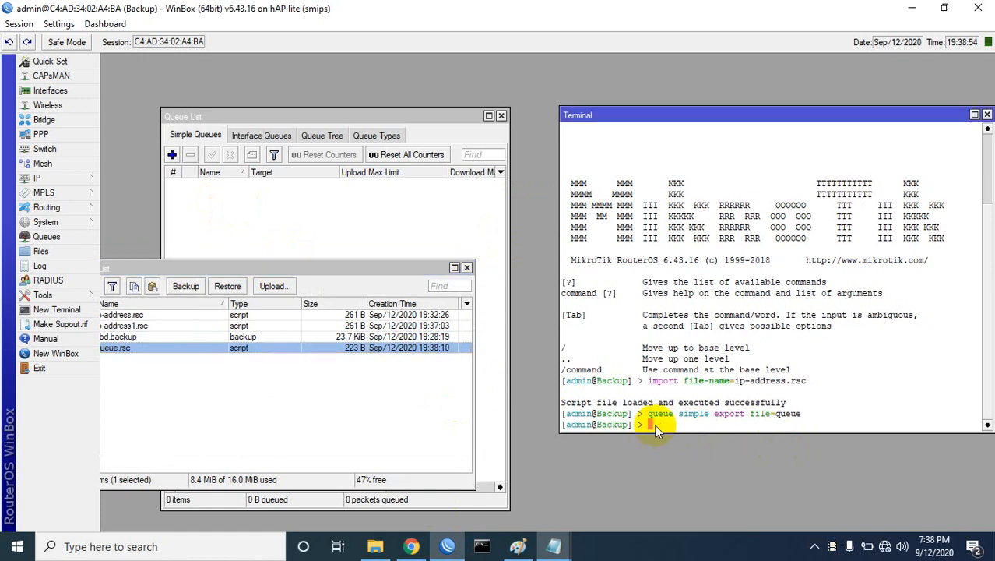
type("import fi")
key("Tab")
type("qu")
key("Tab")
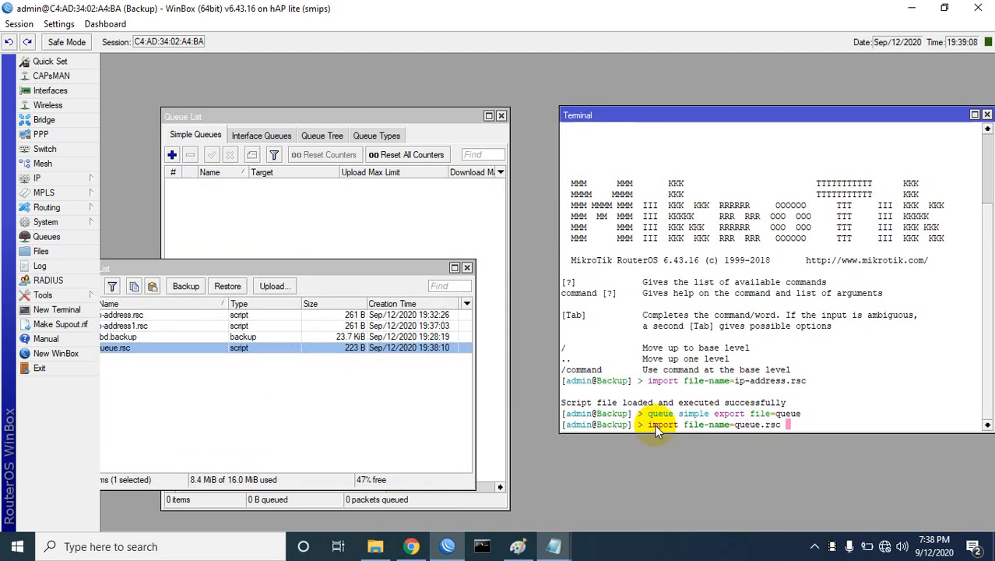
key("Return")
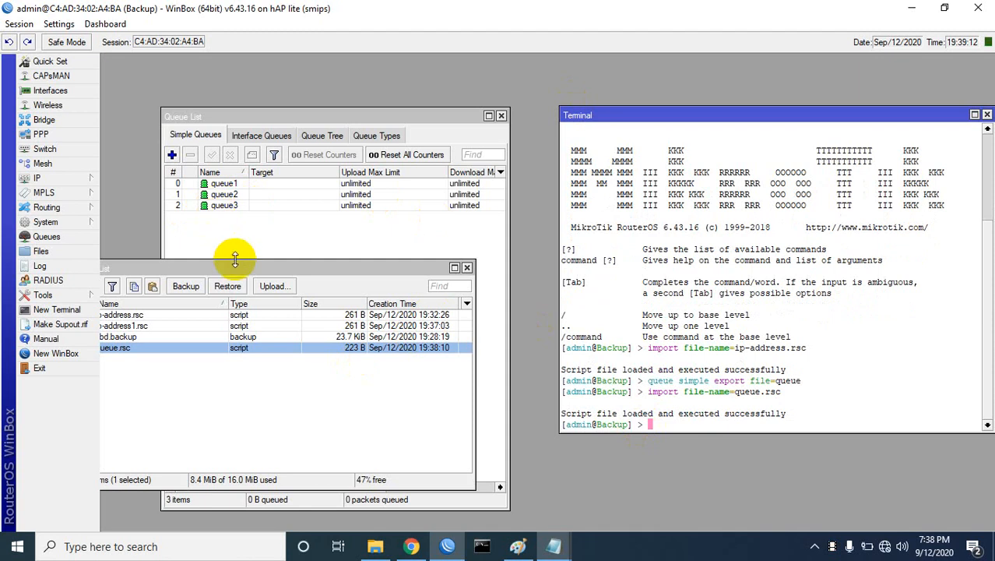
Step: Close the file list, run export file=itbd, then close the terminal and queue list
left_click_drag(238, 264, 362, 263)
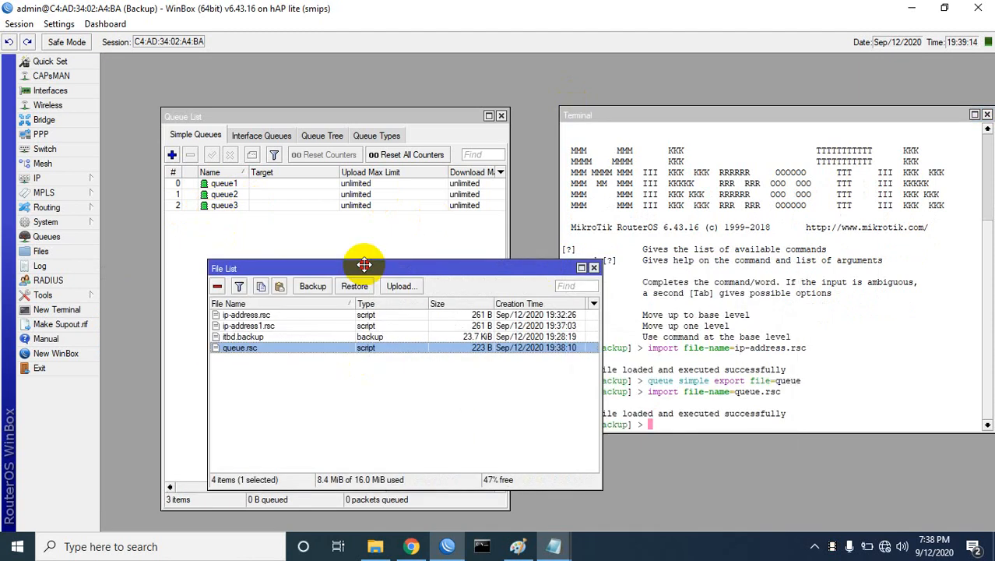
left_click(593, 268)
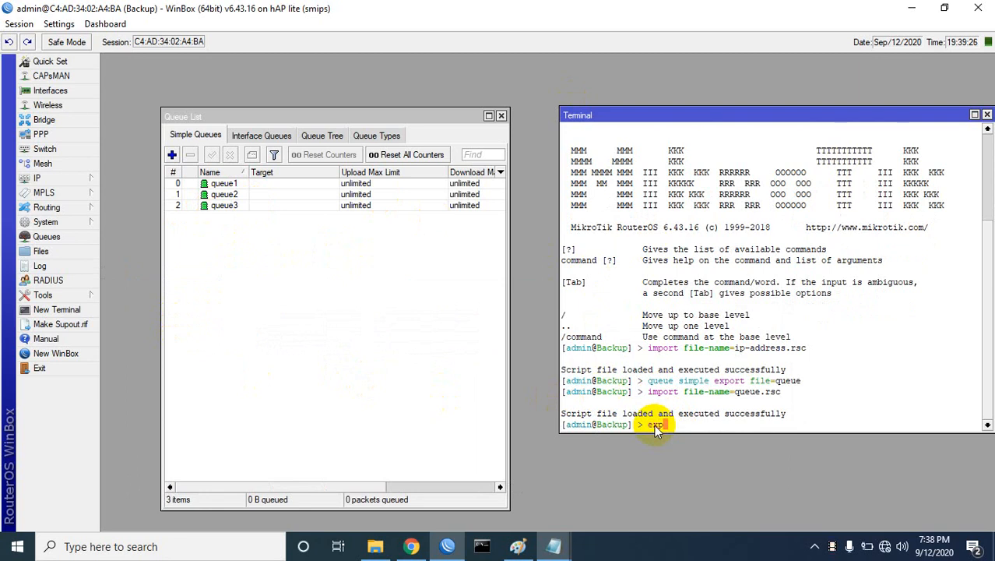
type("ort file=itbd")
key("Return")
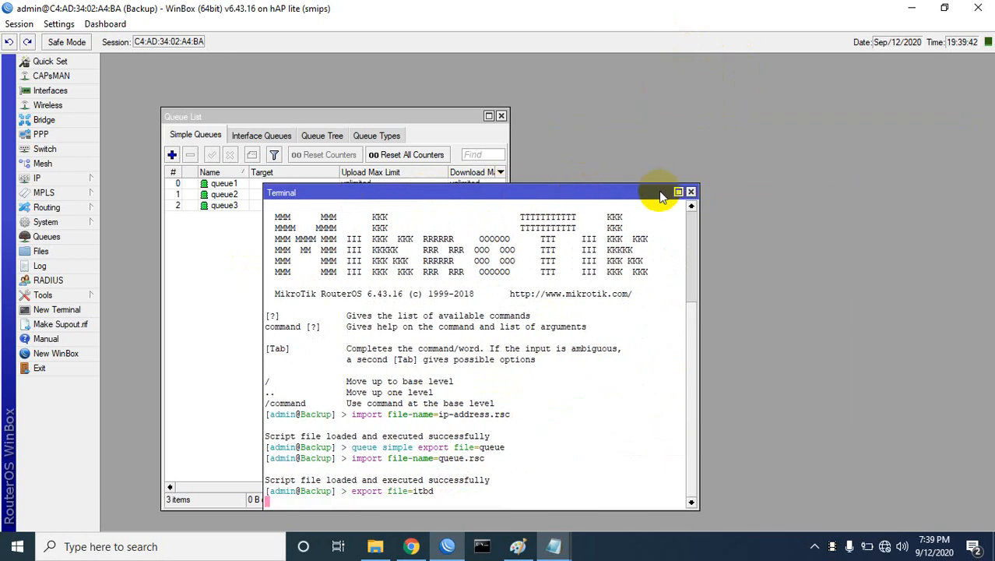
left_click(690, 192)
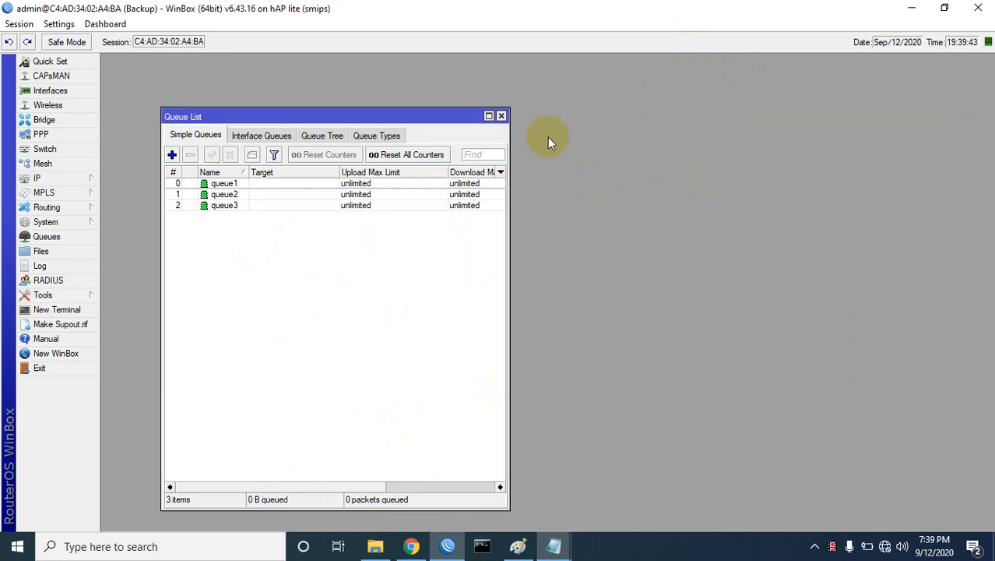
left_click(502, 117)
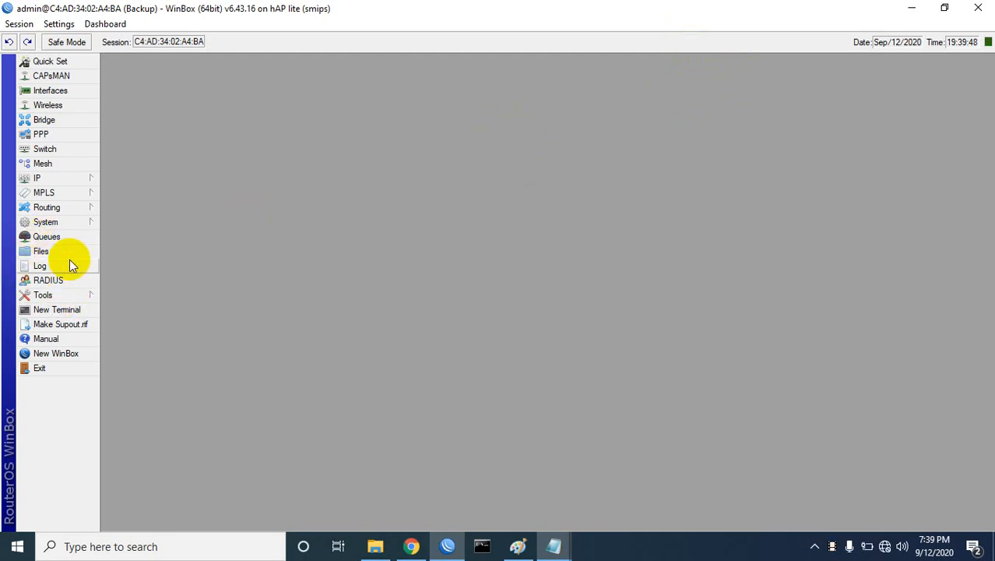
Step: Open the Simple Queues list and the empty IP Address list side by side
left_click(53, 237)
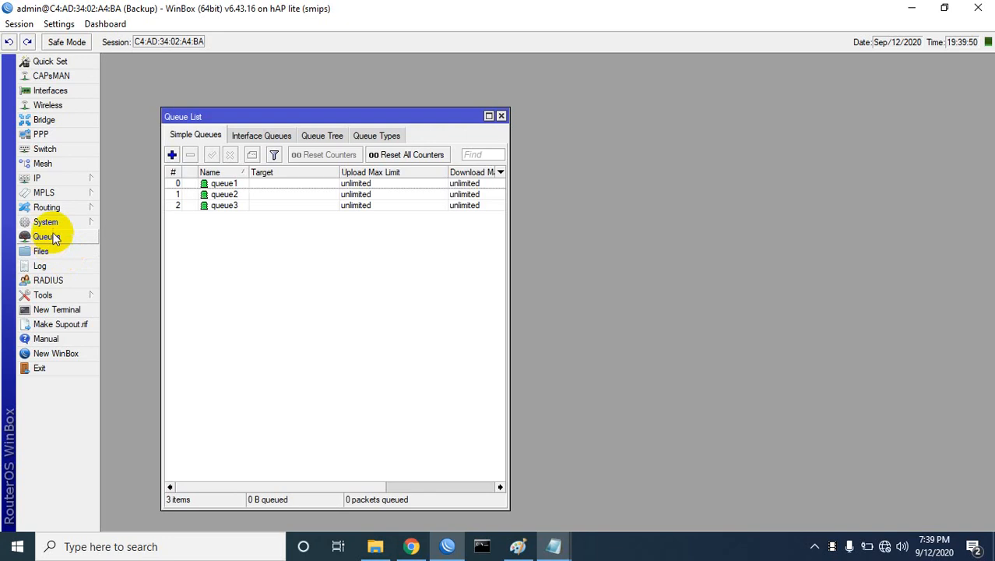
left_click(59, 180)
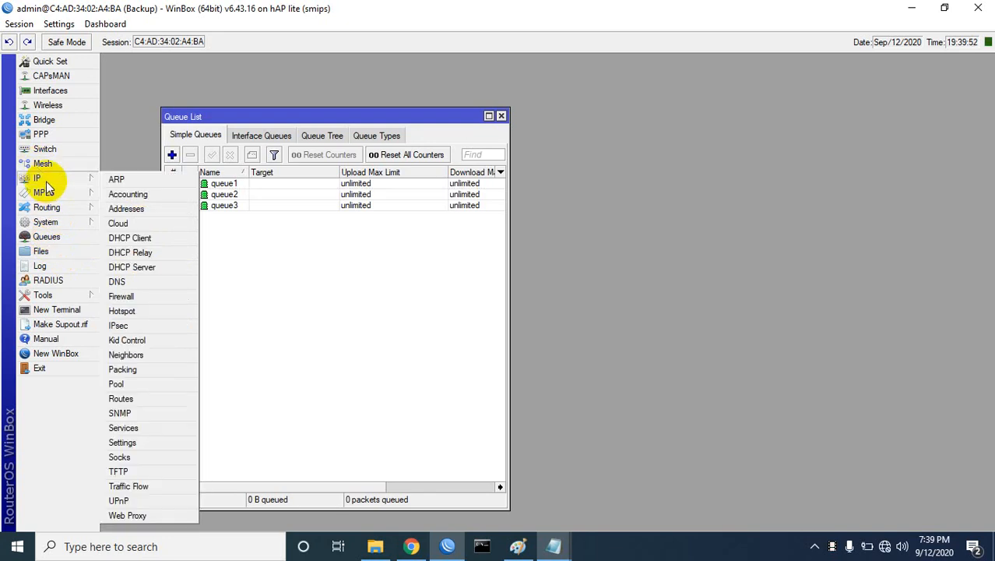
left_click(133, 210)
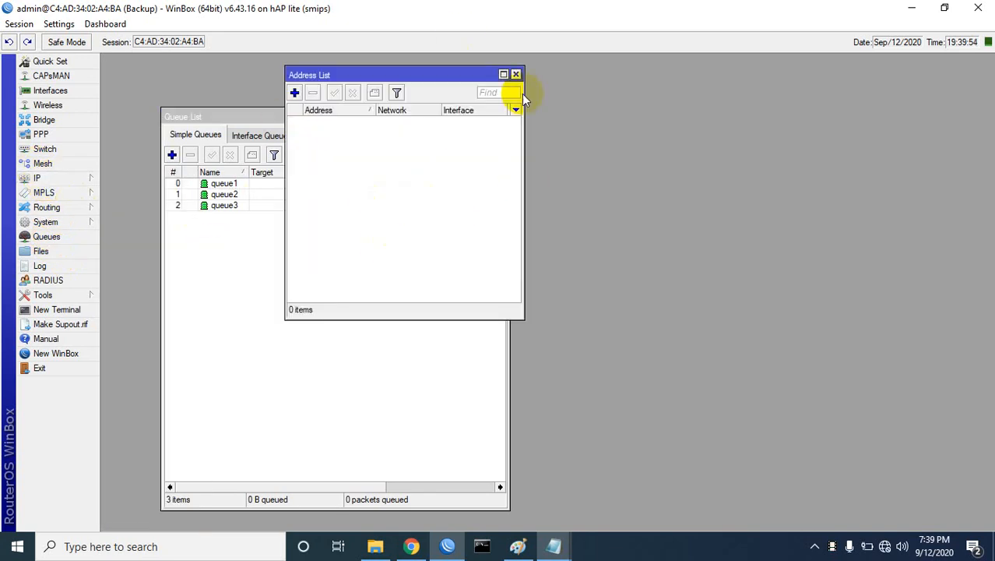
left_click_drag(441, 78, 562, 92)
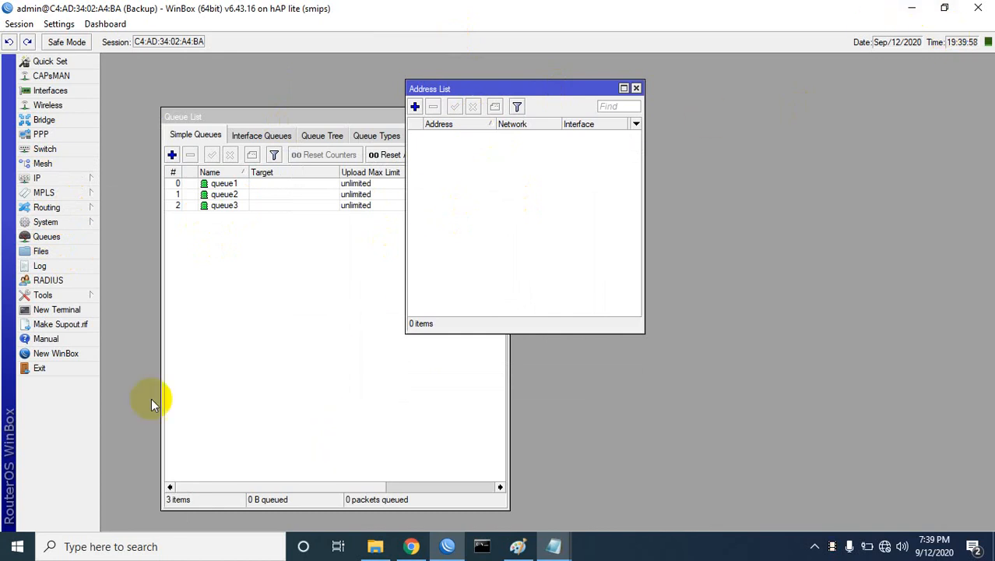
Step: Open a new Terminal beside them, plus the router's File List showing itbd.rsc
left_click(53, 310)
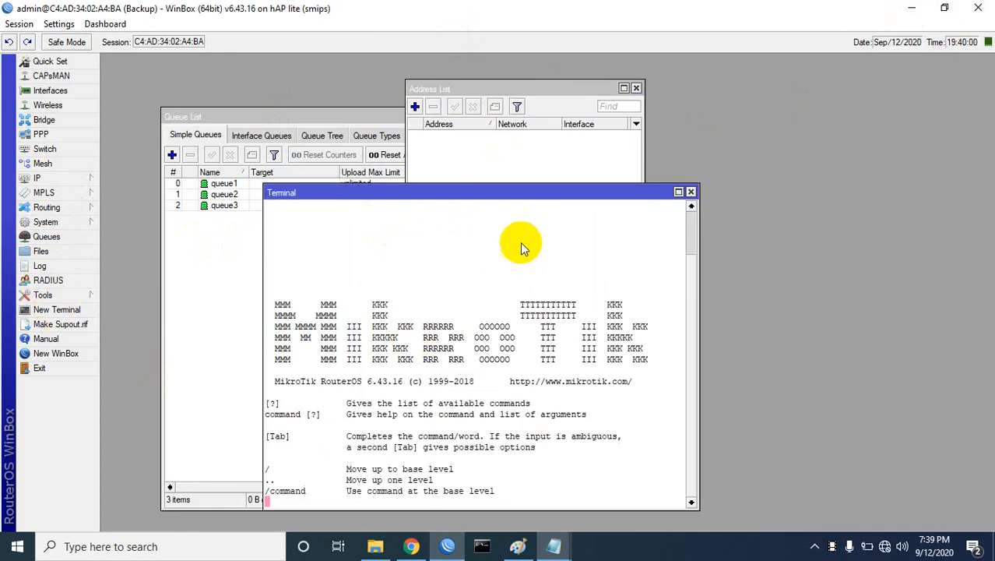
left_click_drag(512, 195, 777, 136)
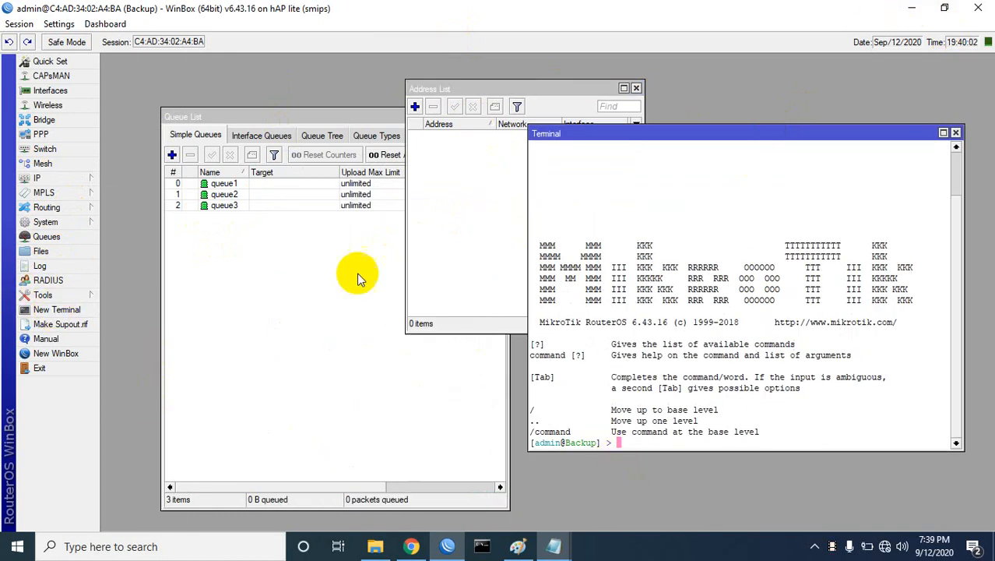
left_click(39, 251)
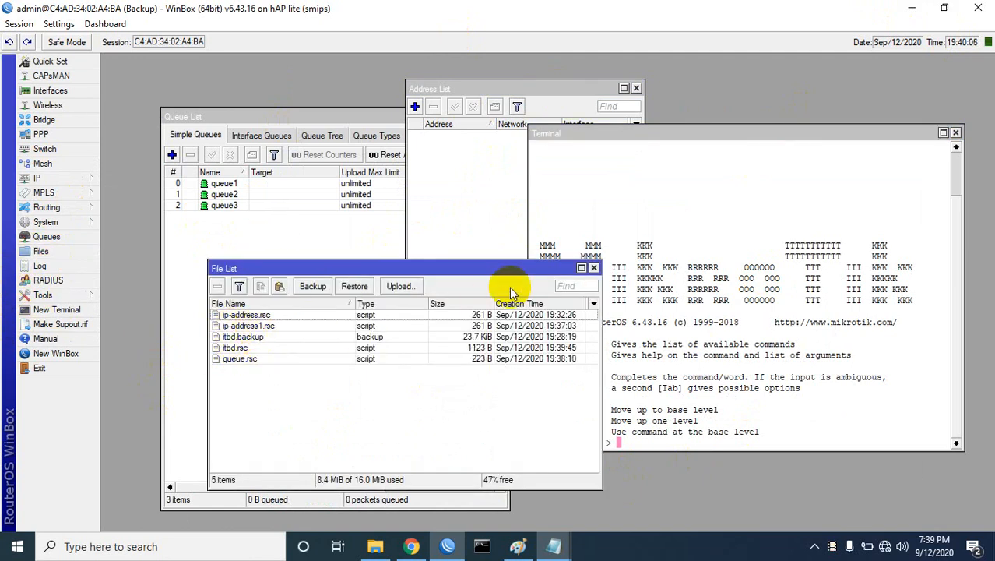
Step: Run 'import file-name=ip-address.rsc' to restore addresses 10.10.10.1/24 and 20.1.1.1/24
left_click_drag(489, 270, 299, 295)
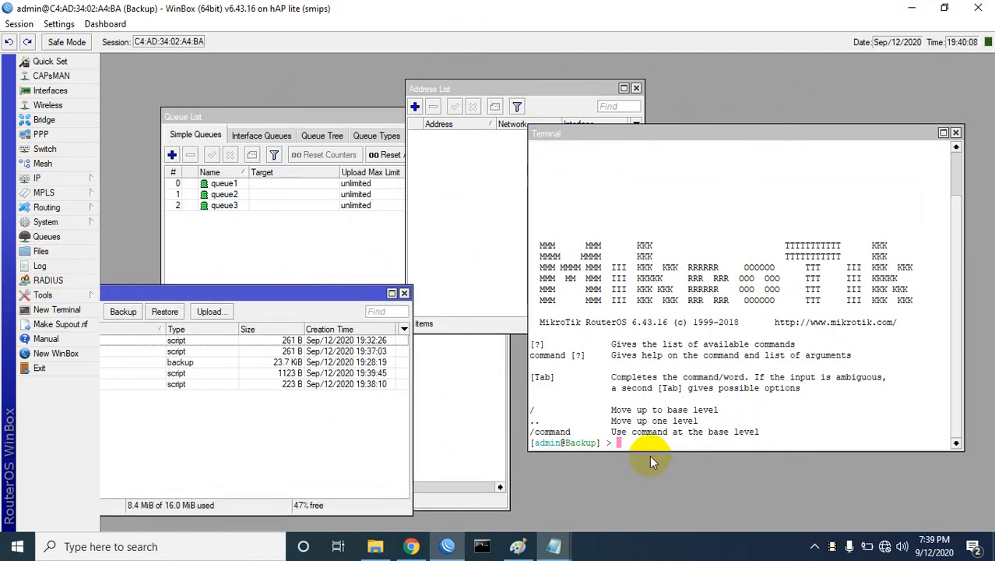
left_click(628, 444)
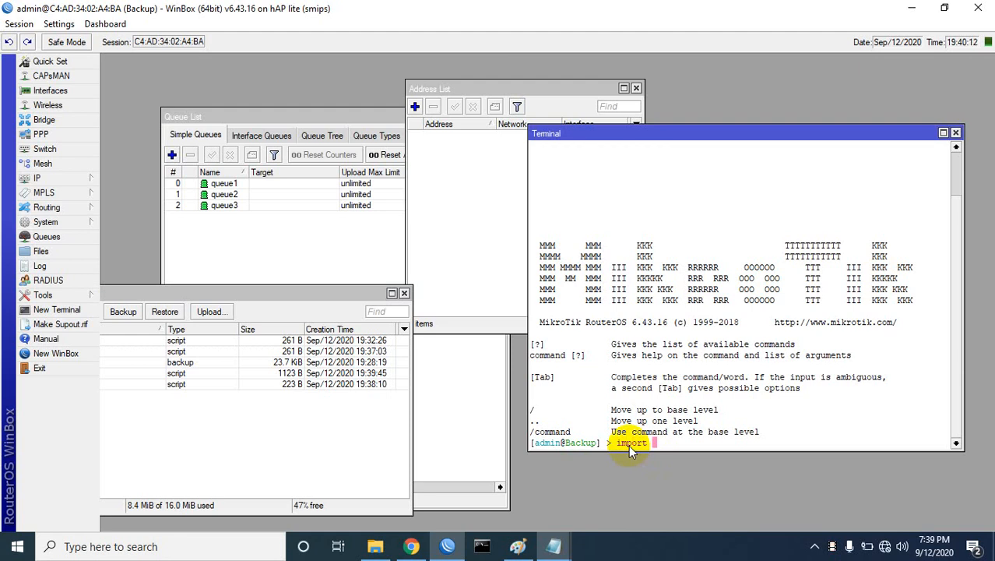
type("import fi")
key("Tab")
type("rs")
key("BackSpace")
key("BackSpace")
type("ip")
key("Tab")
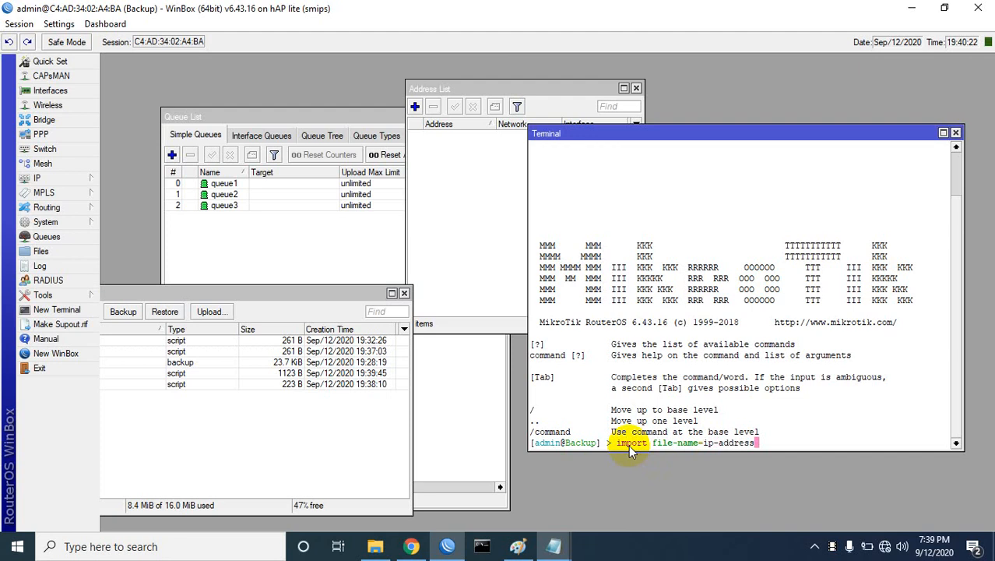
type(".rsc")
key("Return")
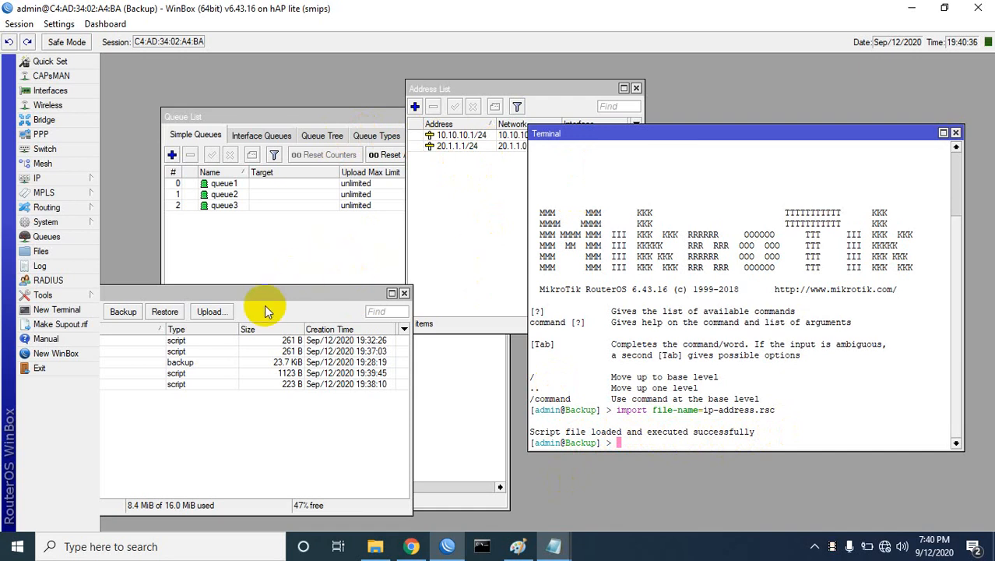
left_click_drag(267, 289, 390, 285)
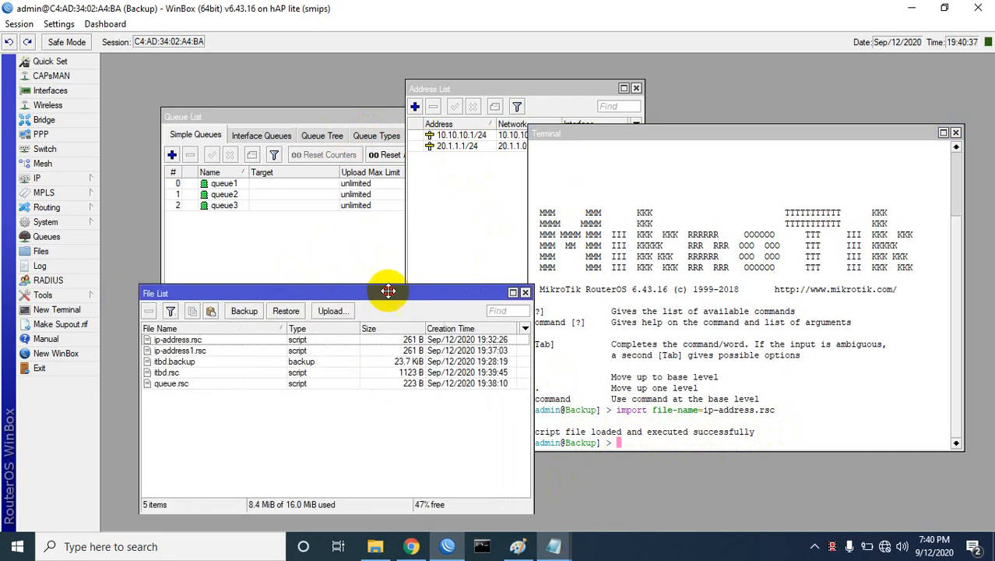
Step: Close the File List and list the four NAT rules with 'ip firewall nat print'
left_click(527, 288)
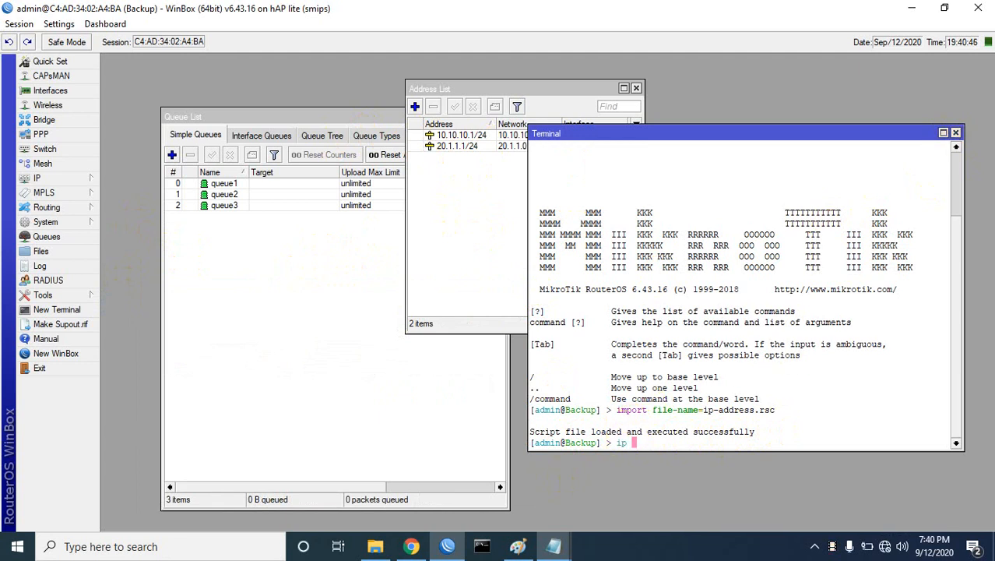
type("n")
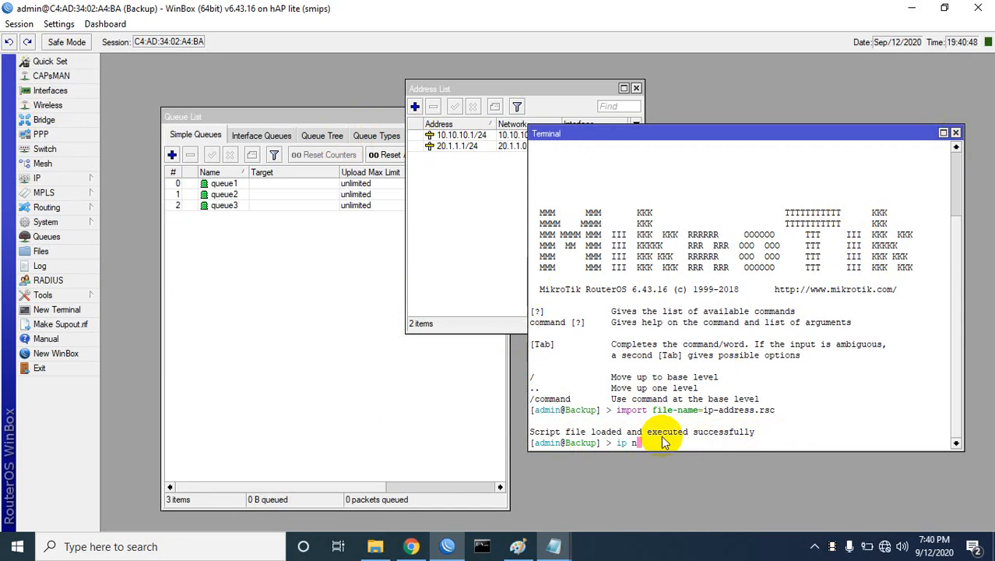
type("at")
key("BackSpace")
key("BackSpace")
key("BackSpace")
key("BackSpace")
type("firewall nat prit")
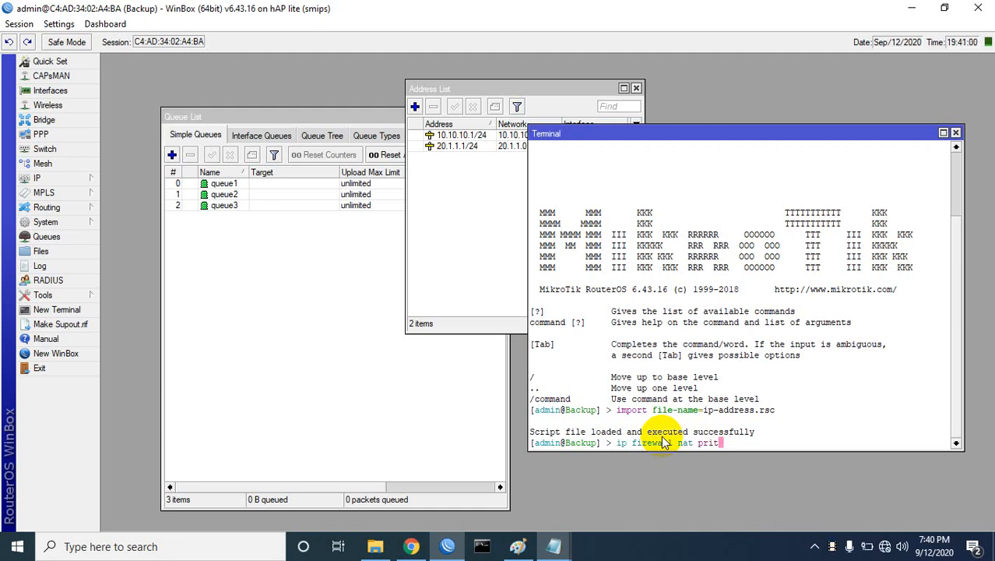
key("Return")
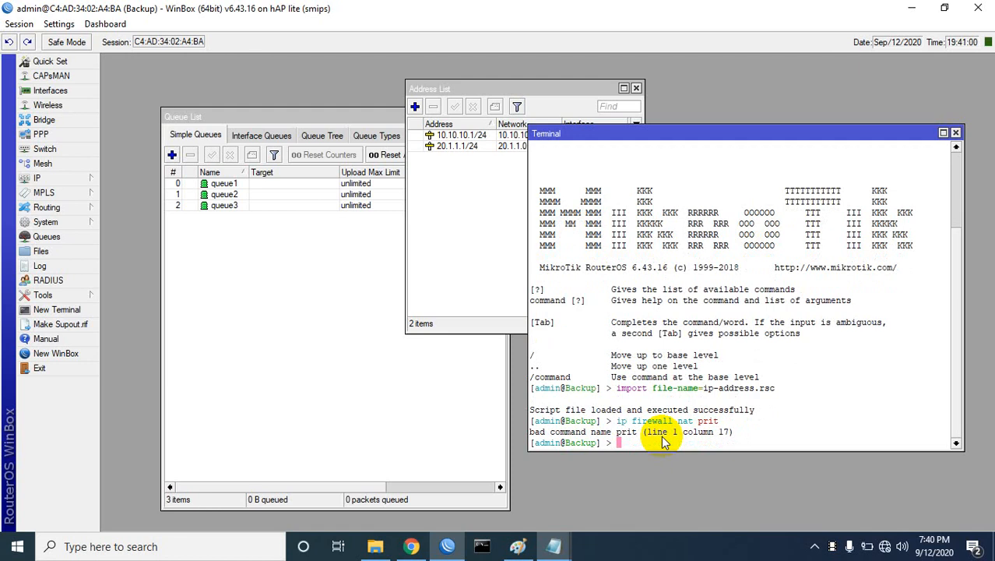
key("Up")
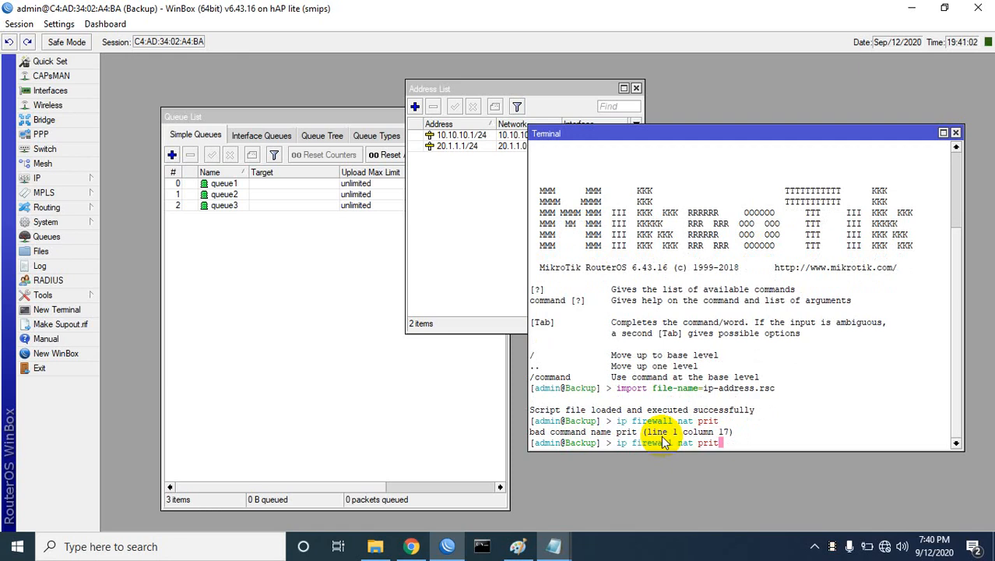
key("BackSpace")
key("BackSpace")
key("BackSpace")
key("BackSpace")
key("question")
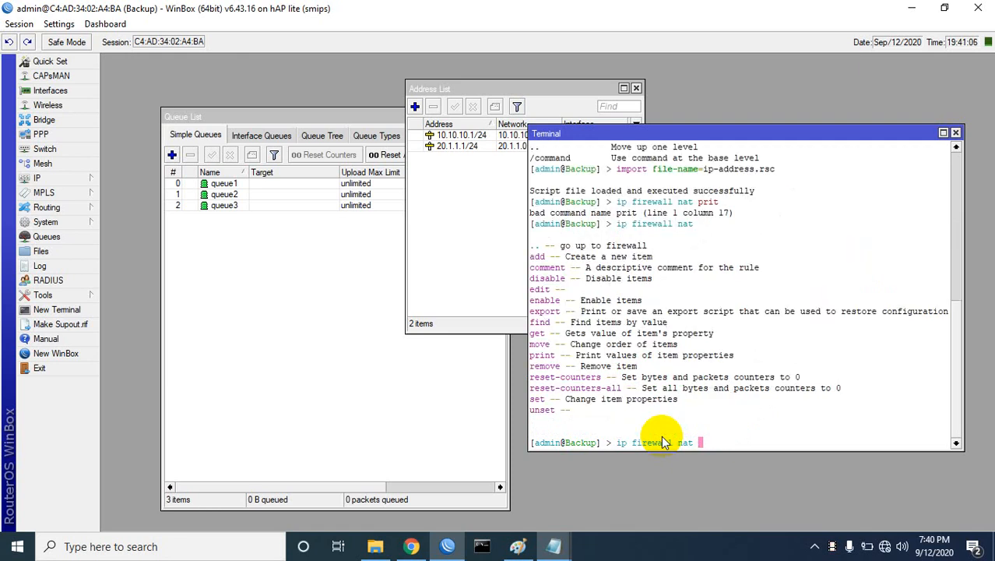
type("print")
key("Return")
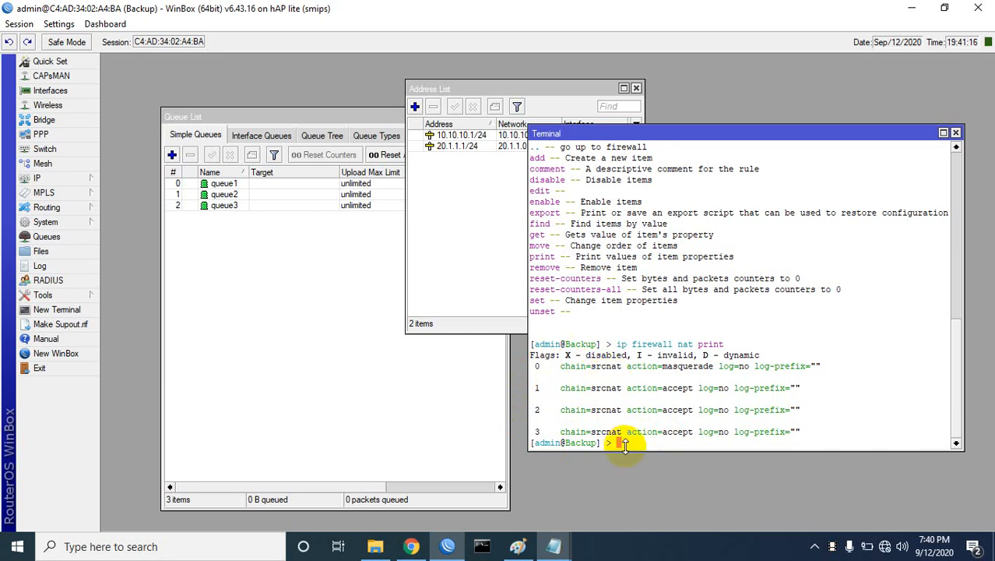
Step: Export the NAT rules to firewall.rsc with 'ip firewall nat export file=firewall' and reopen Files
type("ip firewall nat find")
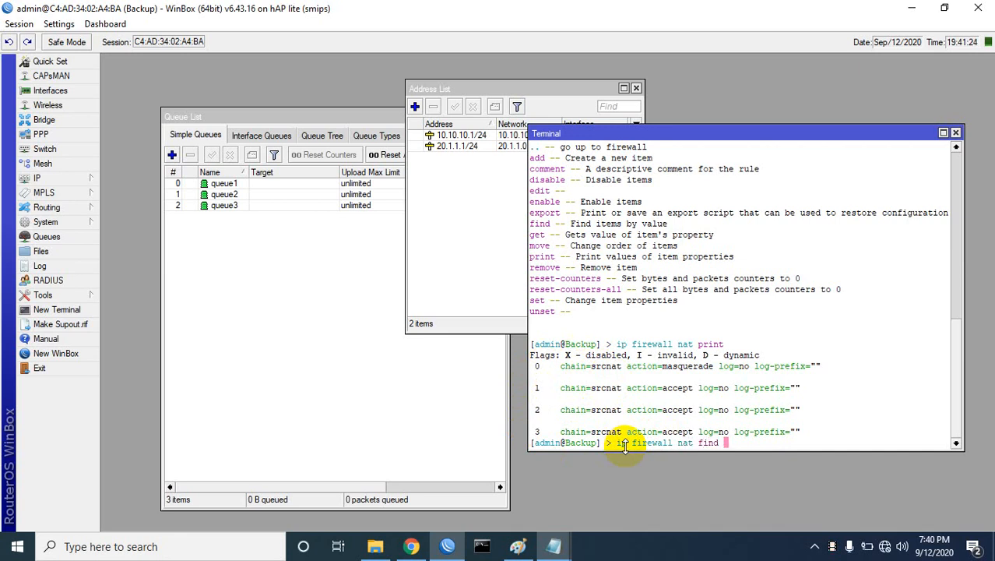
key("BackSpace")
key("BackSpace")
key("BackSpace")
key("BackSpace")
key("BackSpace")
type("export ")
type("file=")
type("fire")
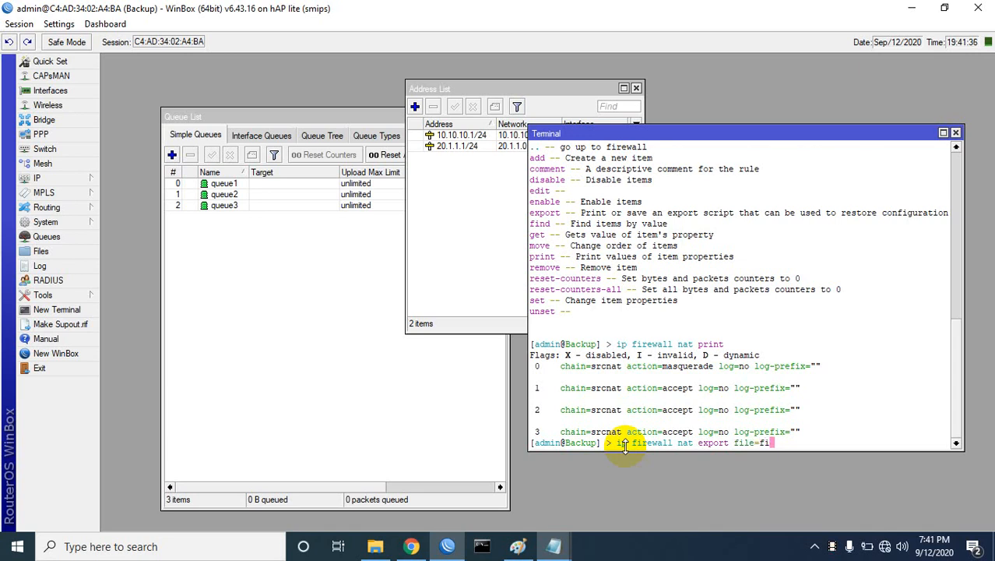
type("wall")
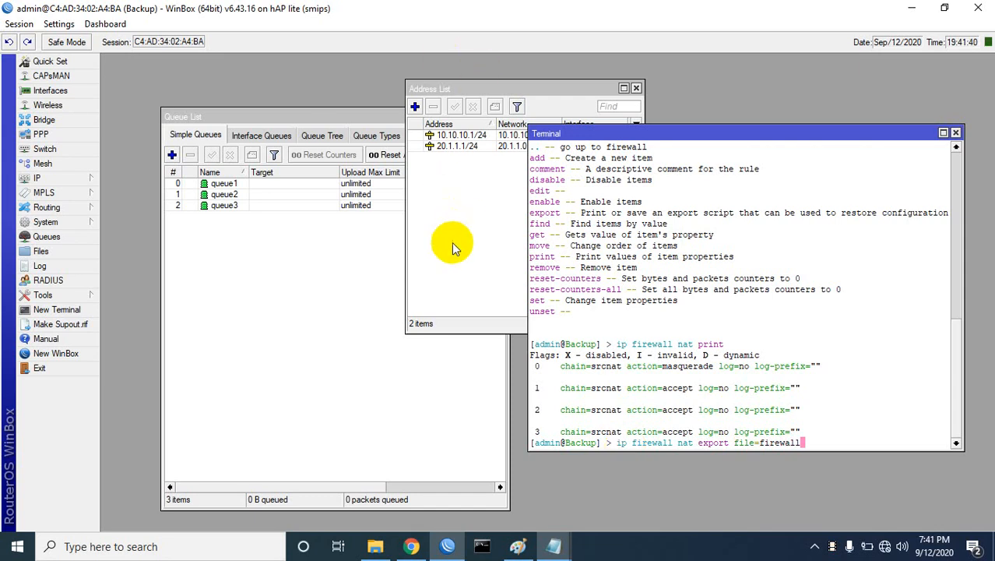
left_click_drag(492, 91, 359, 226)
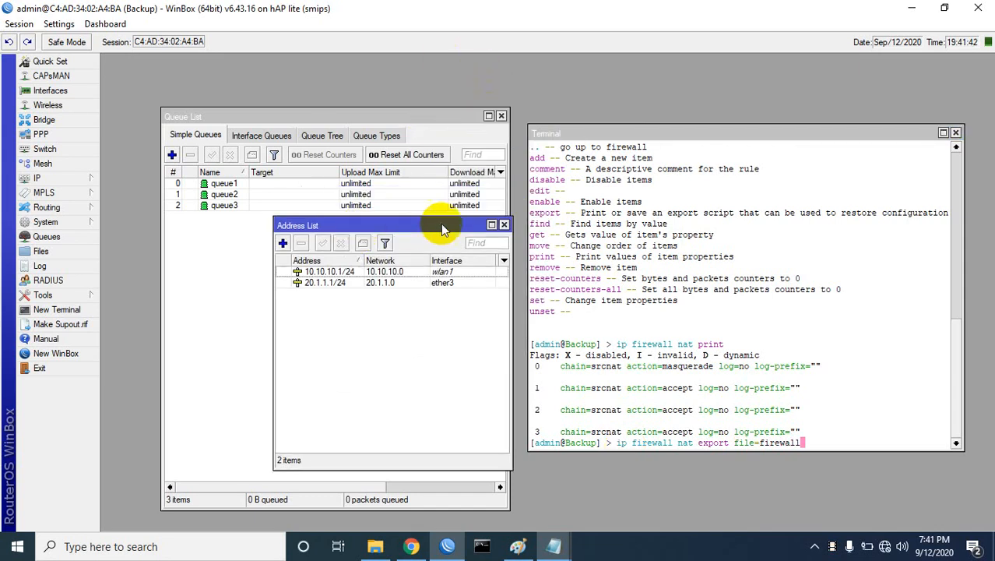
left_click(502, 225)
left_click(501, 115)
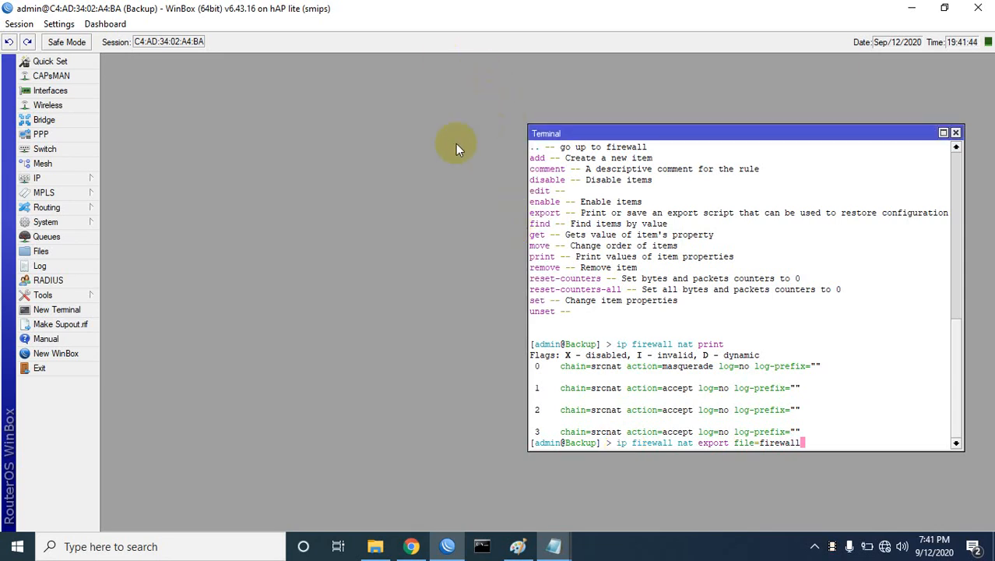
left_click(47, 252)
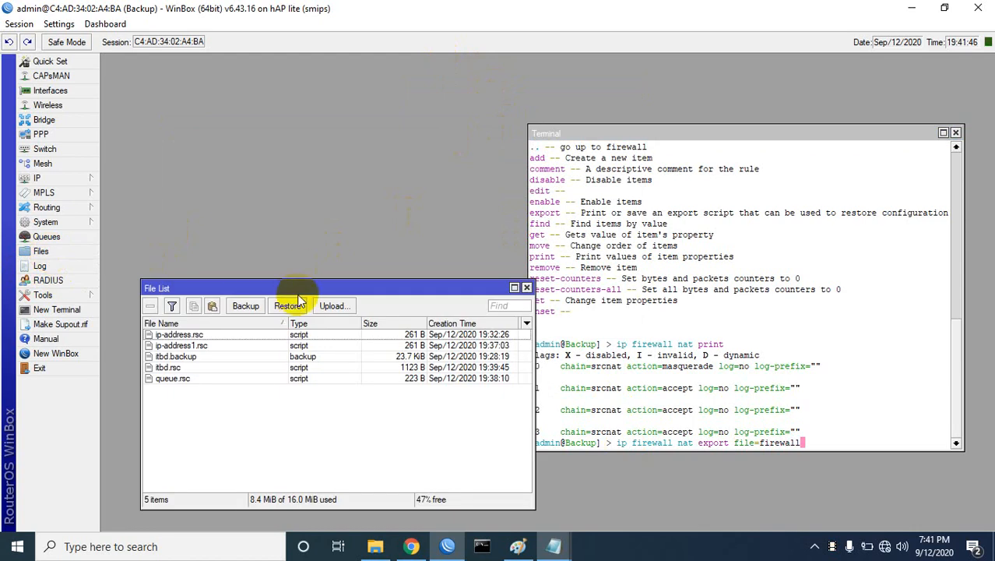
left_click_drag(322, 288, 317, 121)
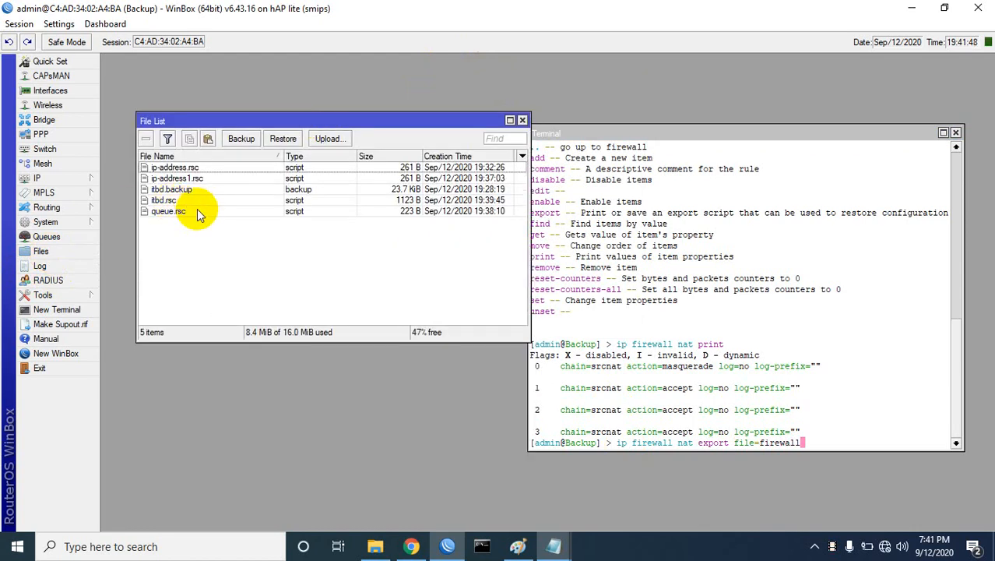
left_click(805, 439)
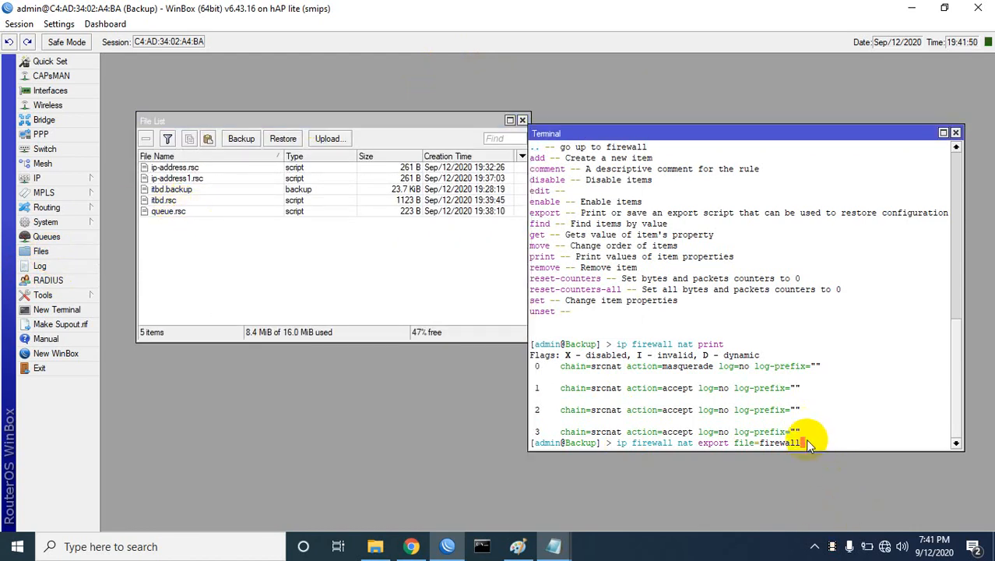
key("Return")
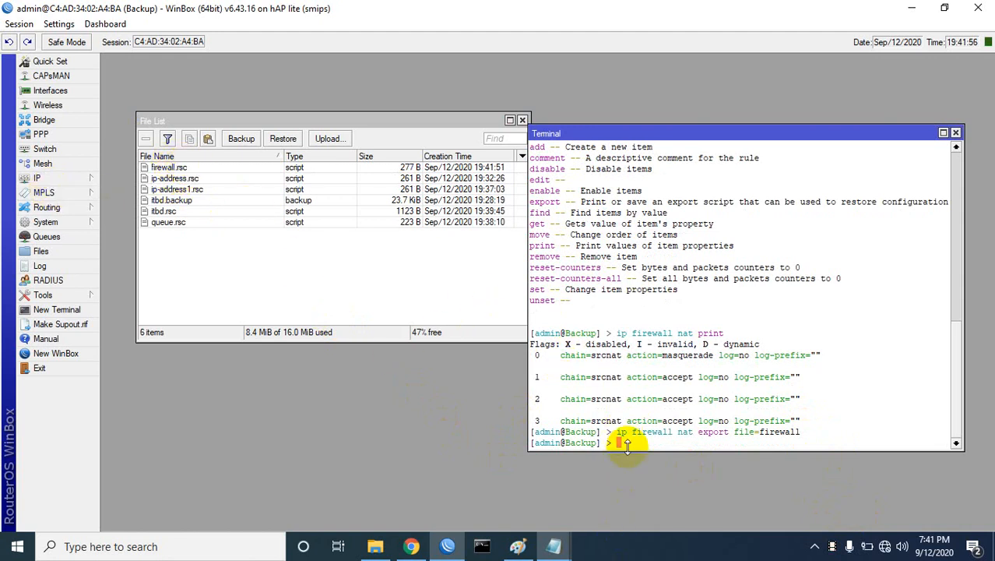
type("ip firewall nat ")
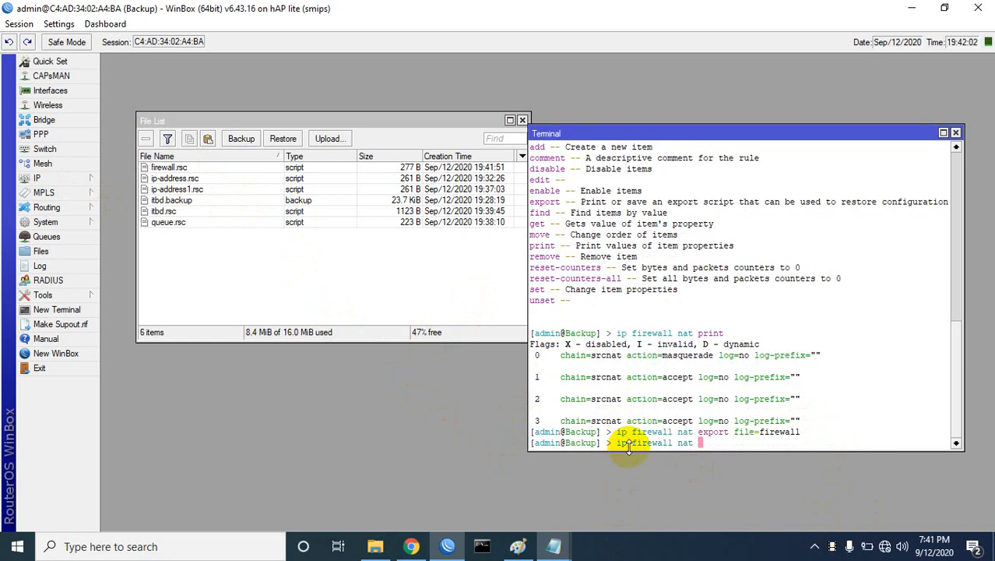
type("re")
type("s")
Step: Delete NAT rules 0 and 1 with 'ip firewall nat remove'
key("BackSpace")
key("BackSpace")
key("BackSpace")
type("remove 0")
key("Return")
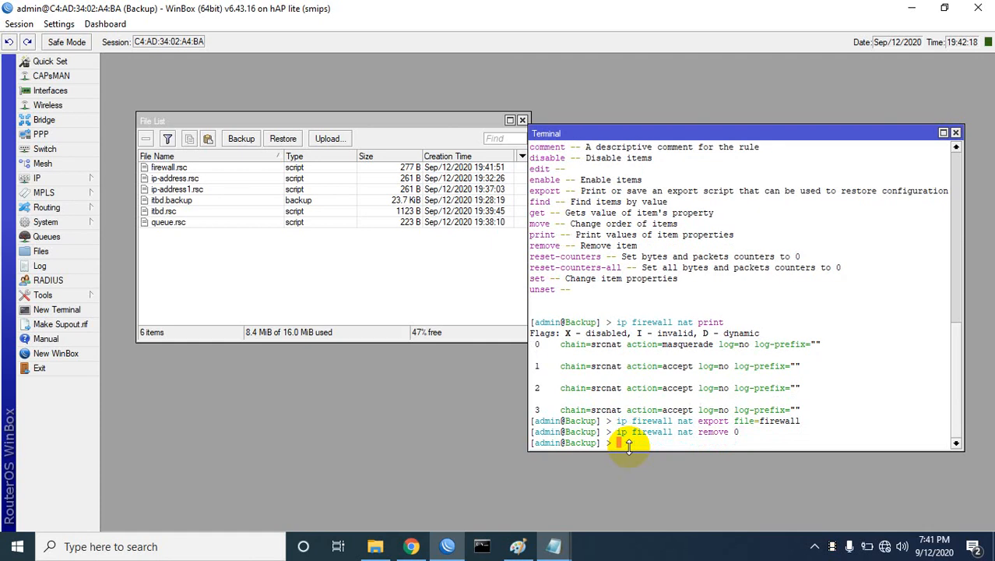
key("Up")
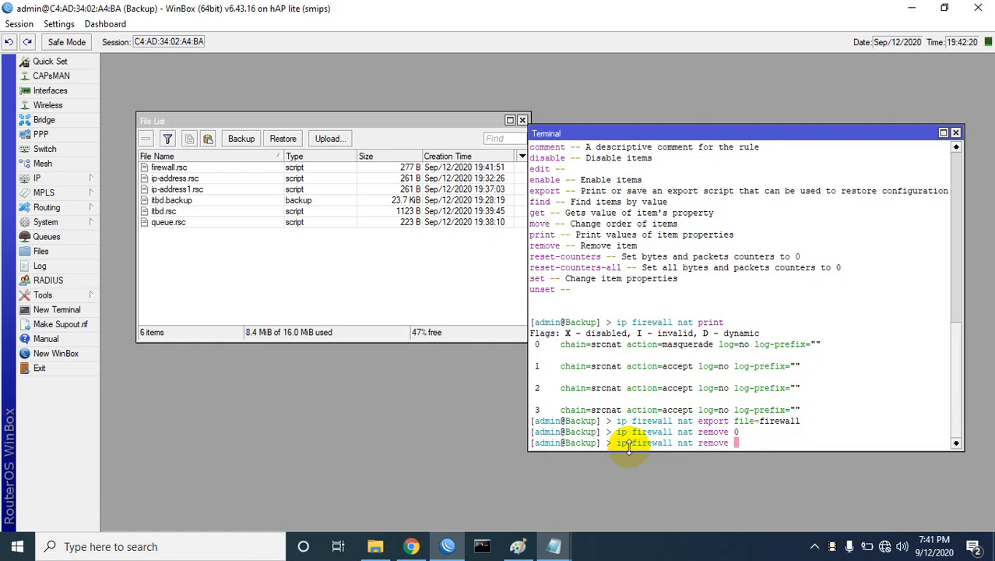
key("BackSpace")
type("1")
key("Return")
Step: Delete NAT rules 2 and 3, then print the NAT list to confirm it is empty
key("Up")
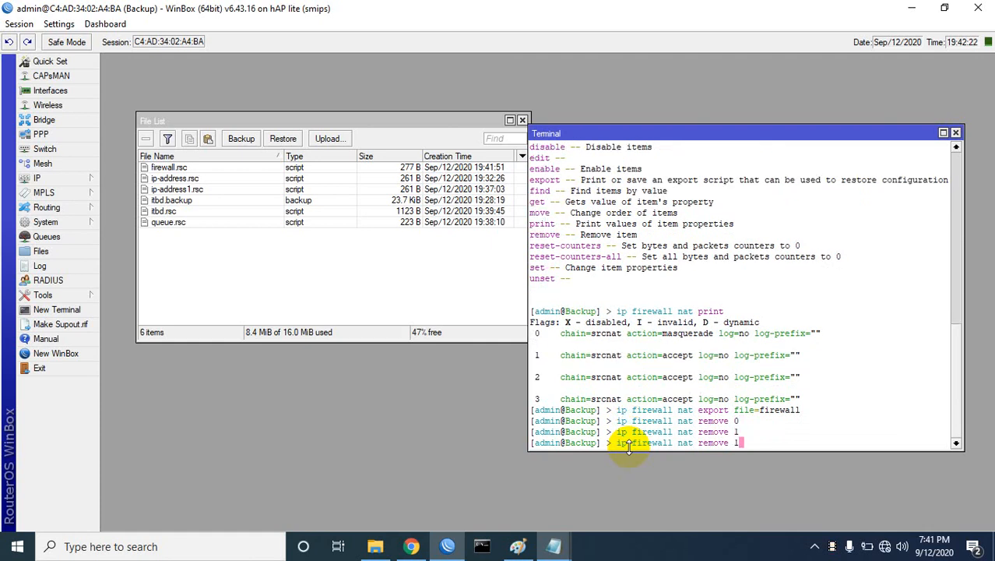
key("BackSpace")
type("2")
key("Return")
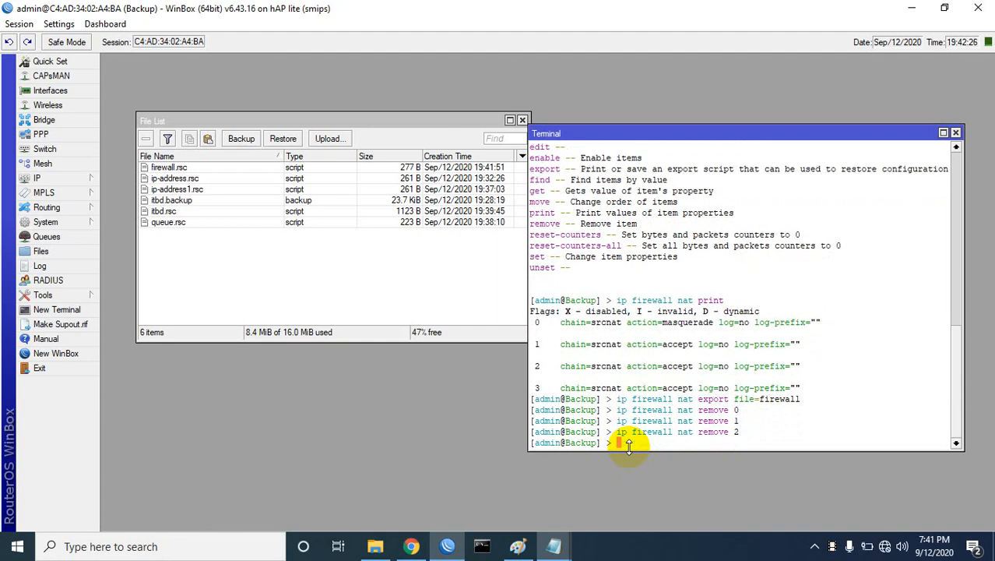
key("Up")
key("BackSpace")
type("3")
key("Return")
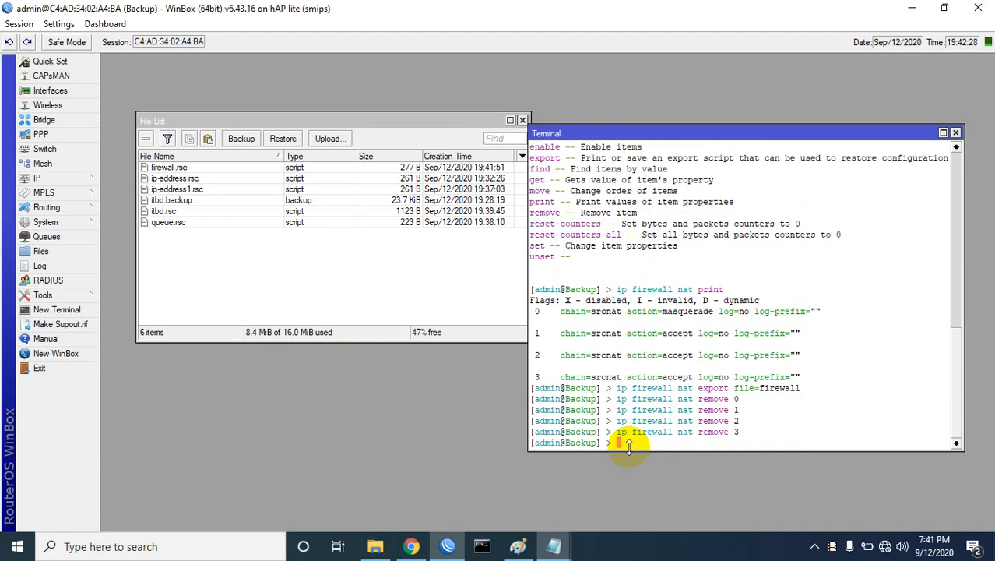
key("Up")
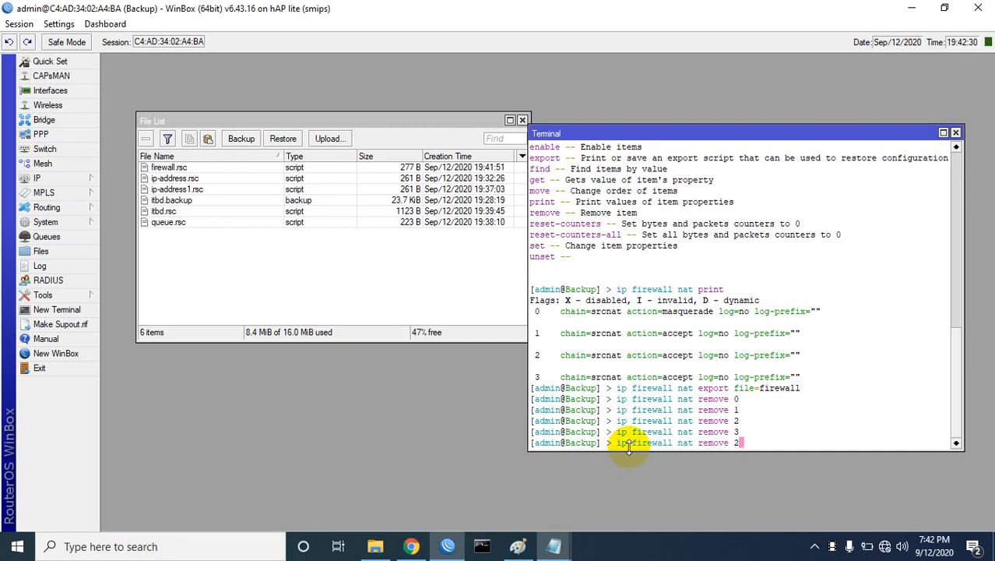
key("Up")
key("Up")
key("Return")
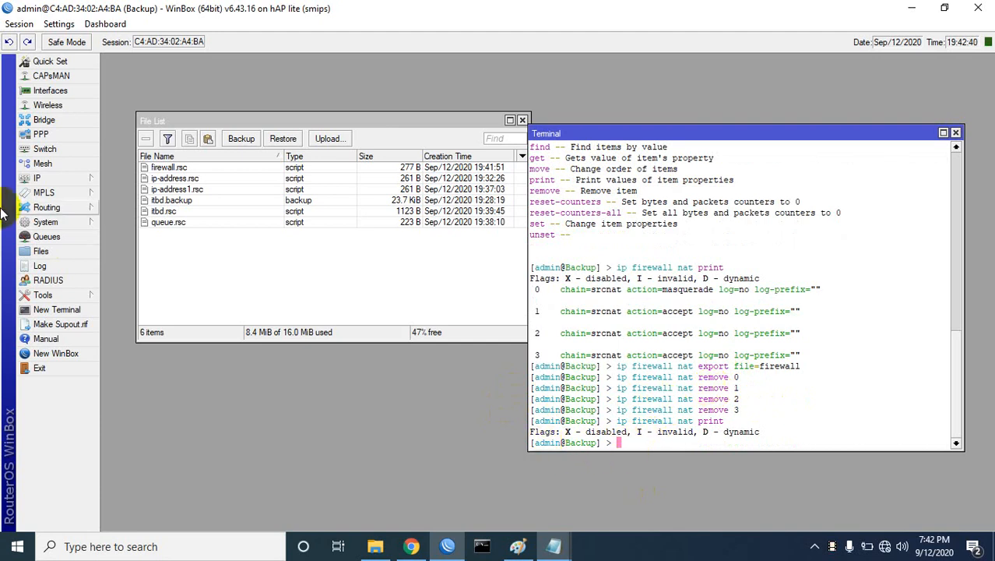
Step: Open the IP > Firewall window on its NAT rules beside the terminal
left_click(37, 177)
left_click(125, 296)
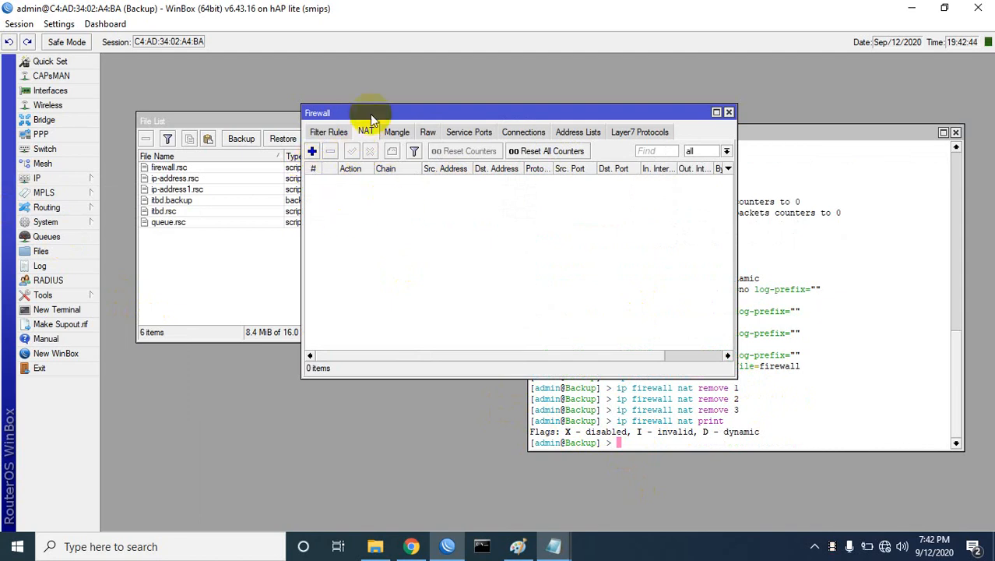
left_click_drag(525, 121, 454, 100)
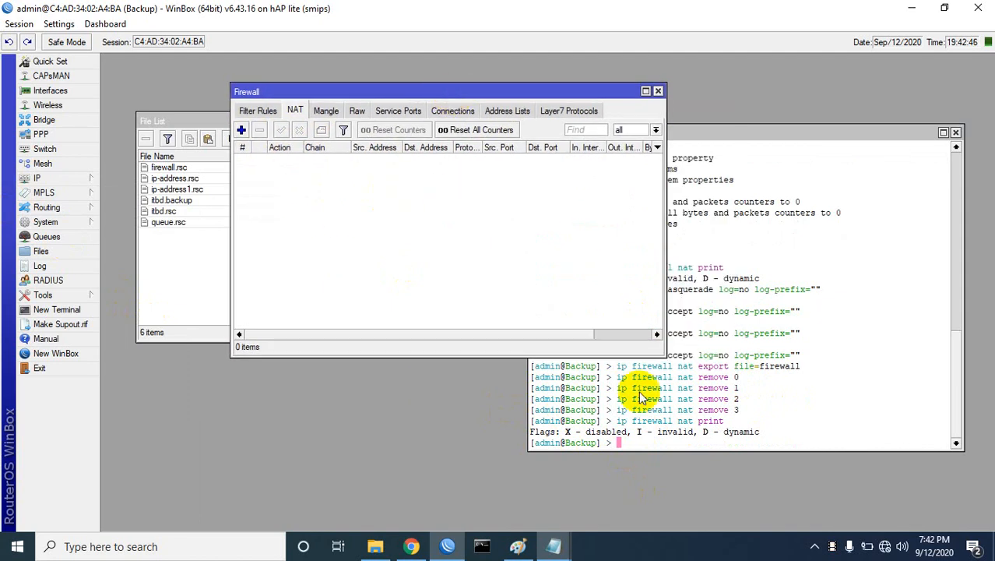
left_click(620, 442)
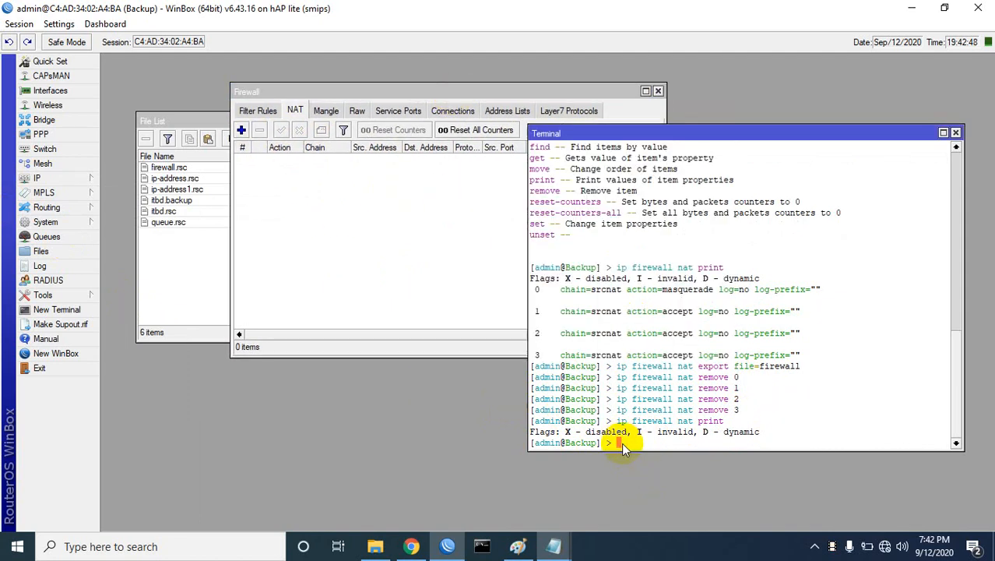
Step: Run 'import file-name=firewall.rsc', then 'ip firewall nat print' to show the four srcnat rules
type("up] > import fil")
key("Tab")
key("Tab")
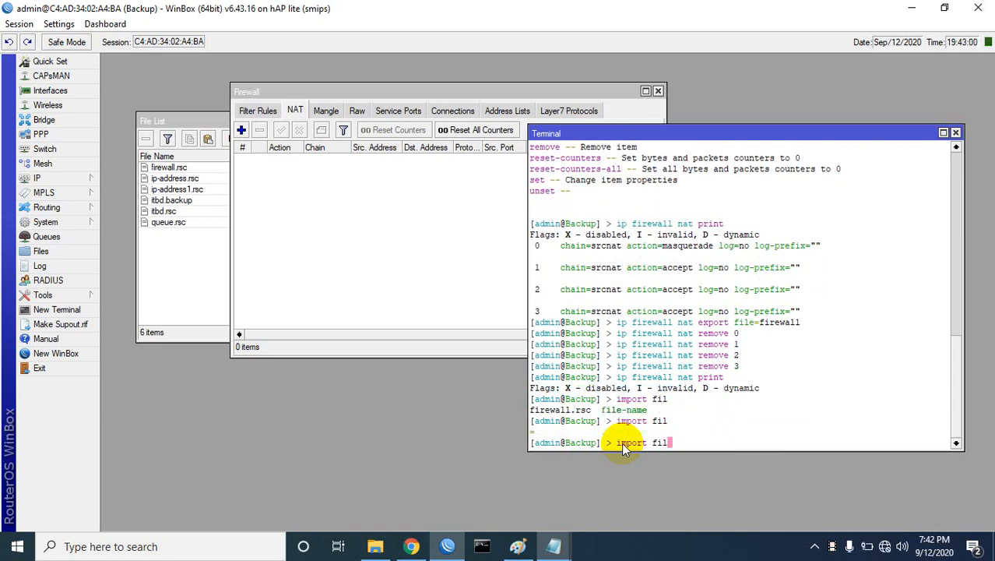
key("Tab")
type("fire")
key("Tab")
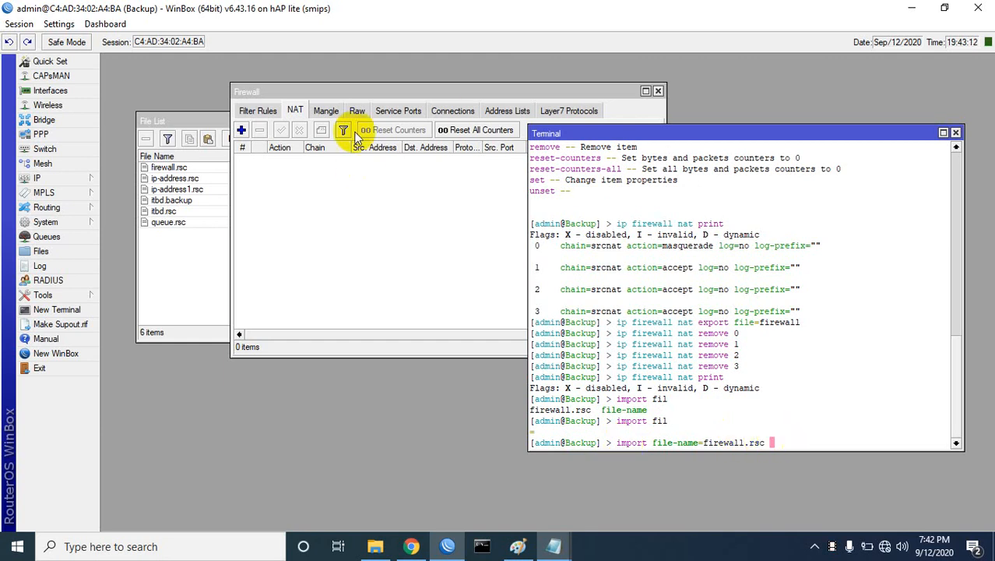
key("Return")
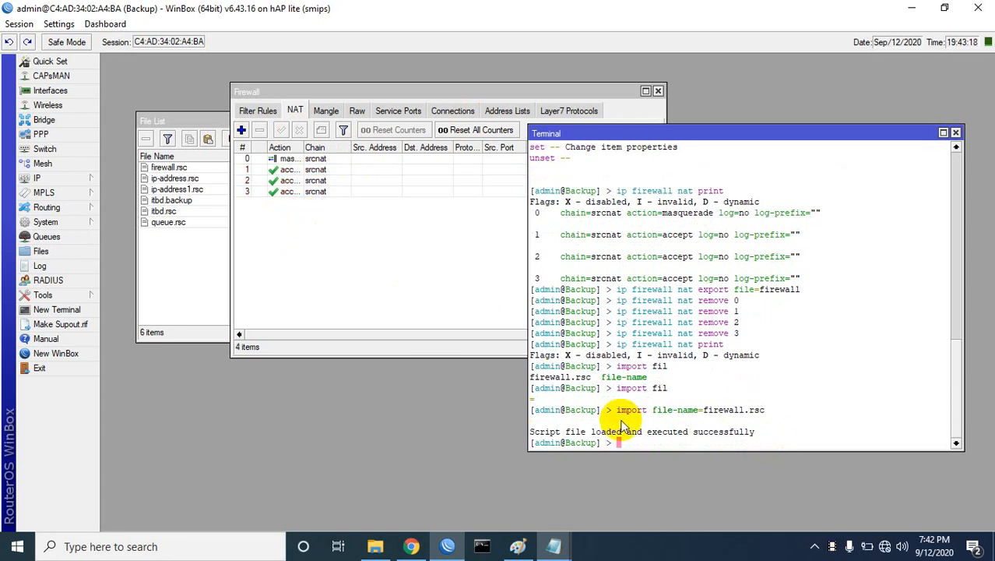
key("Up")
key("Up")
key("Return")
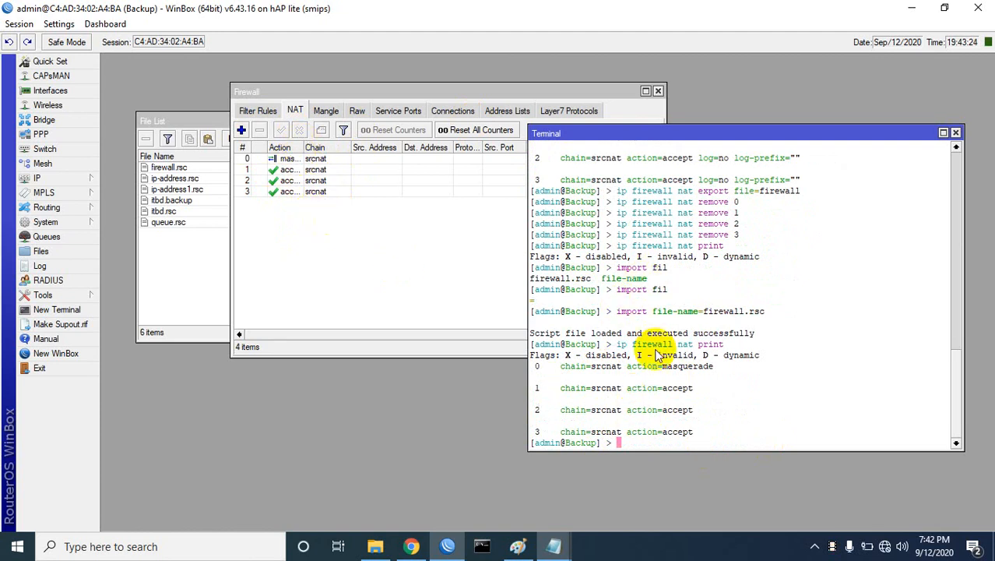
Step: Close the Terminal and Firewall windows and copy firewall.rsc from the File List
left_click(956, 134)
left_click(659, 91)
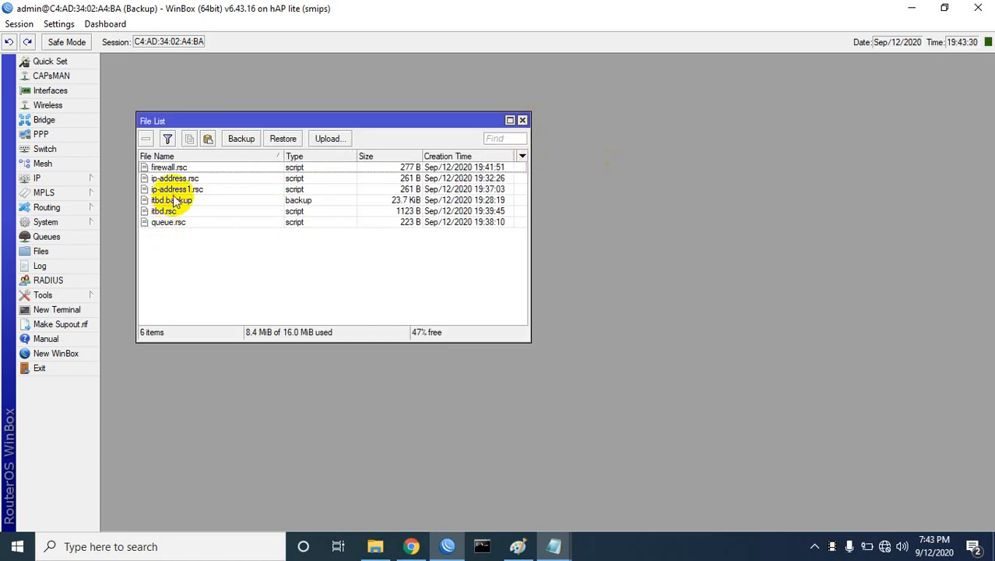
left_click(176, 169)
right_click(178, 170)
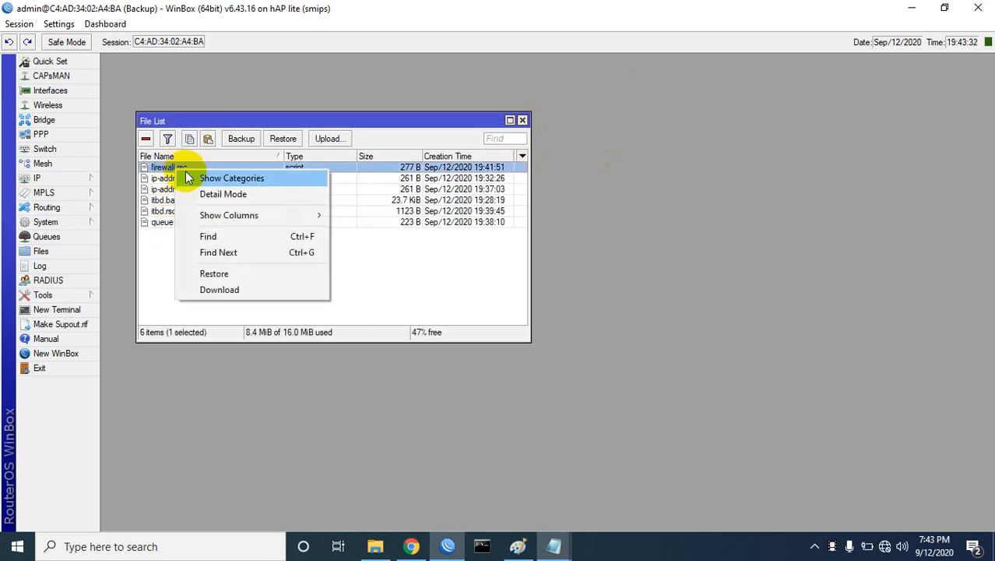
left_click(192, 139)
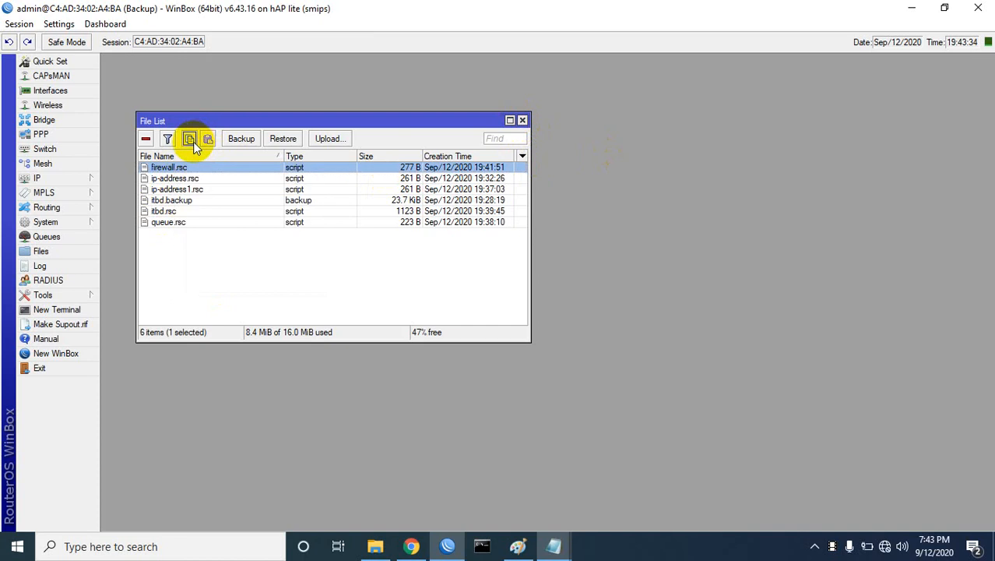
Step: Paste firewall.rsc onto the Windows desktop, then remove it from the router's files
left_click(912, 8)
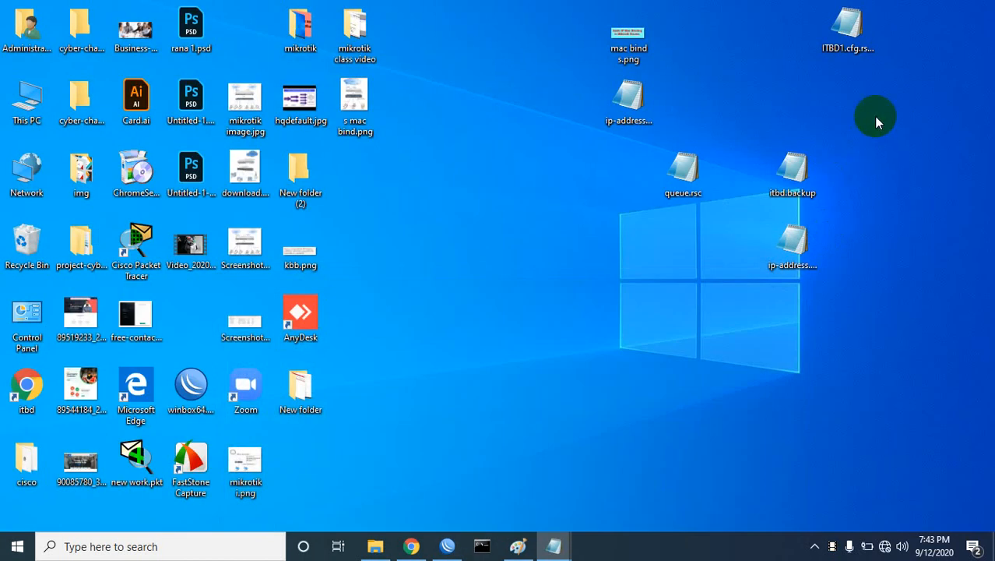
right_click(874, 116)
left_click(842, 182)
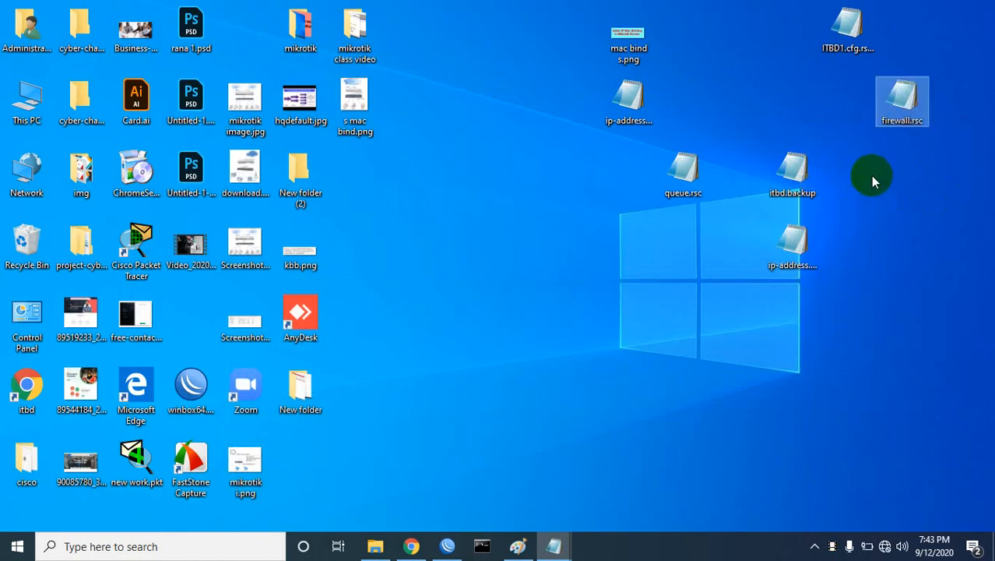
left_click(447, 546)
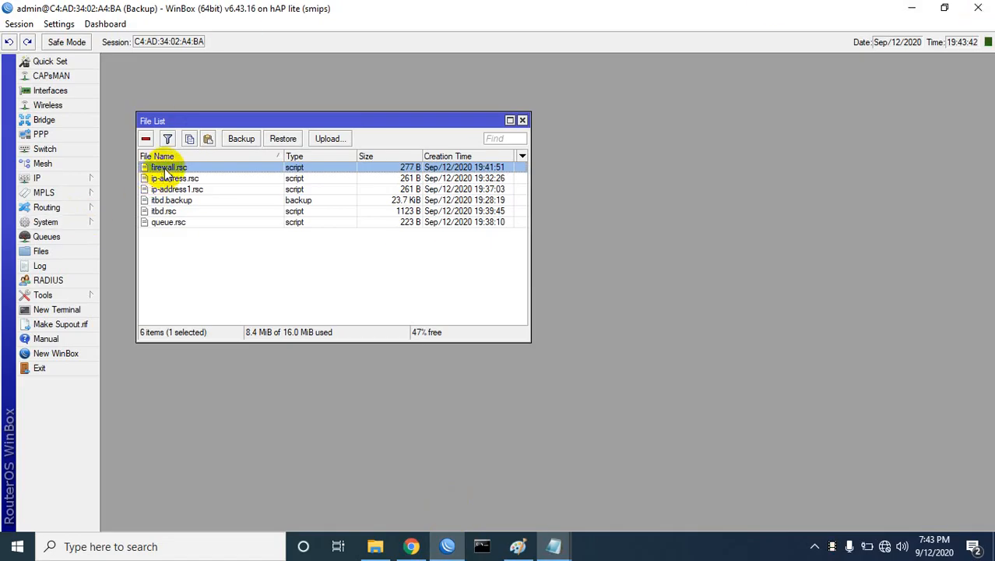
left_click(145, 138)
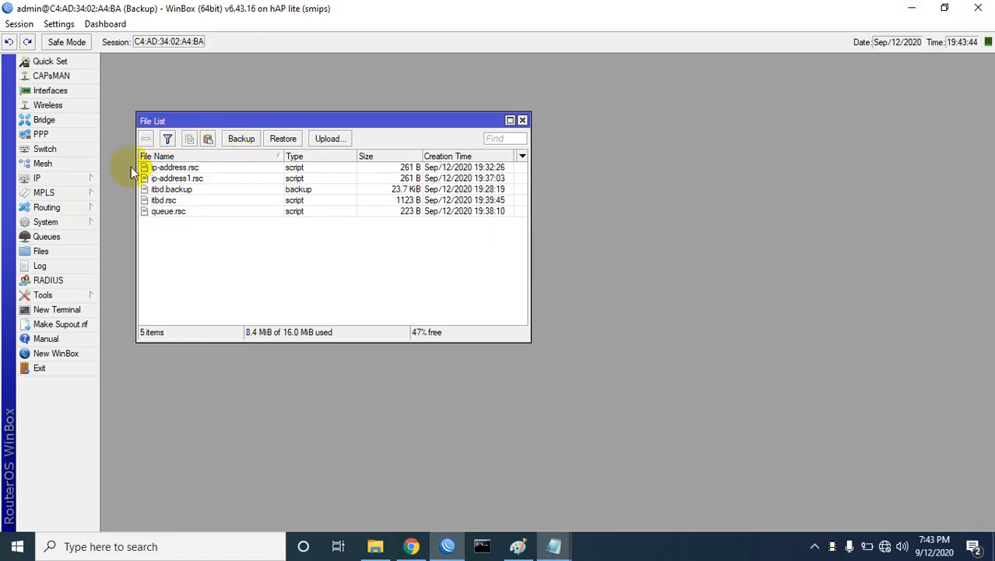
Step: Drag firewall.rsc from the desktop into the router's File List
left_click(321, 138)
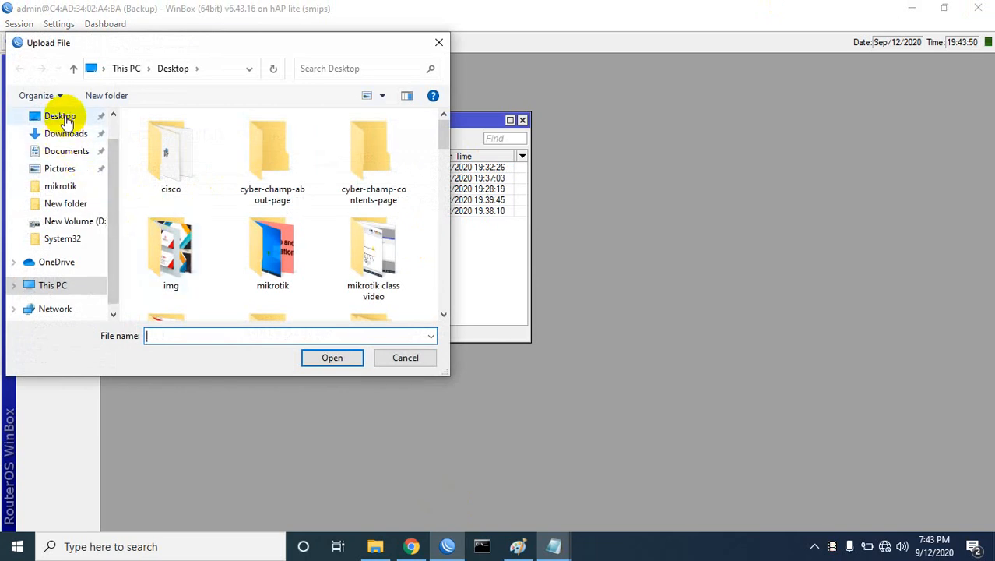
left_click(439, 41)
left_click(943, 11)
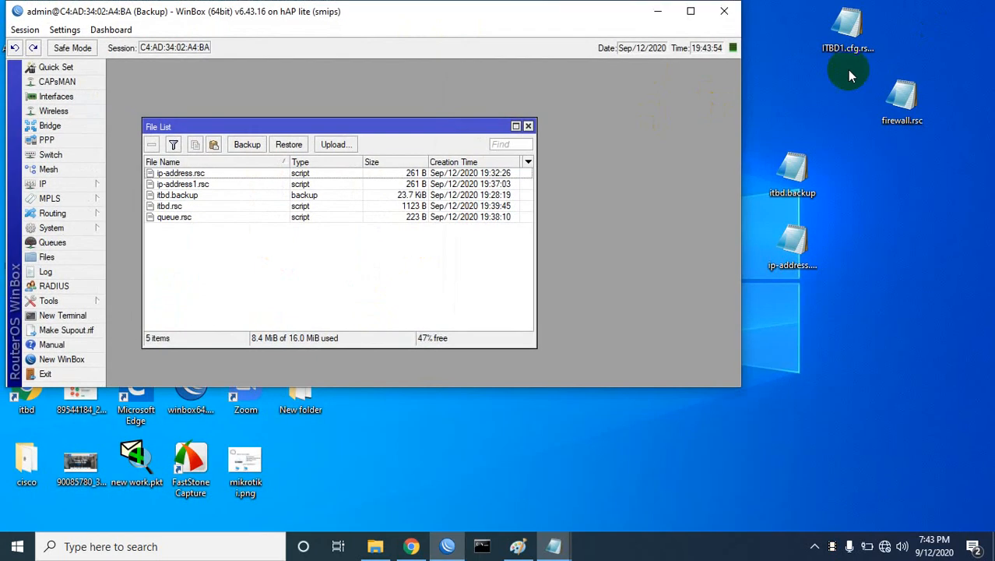
left_click_drag(902, 100, 217, 282)
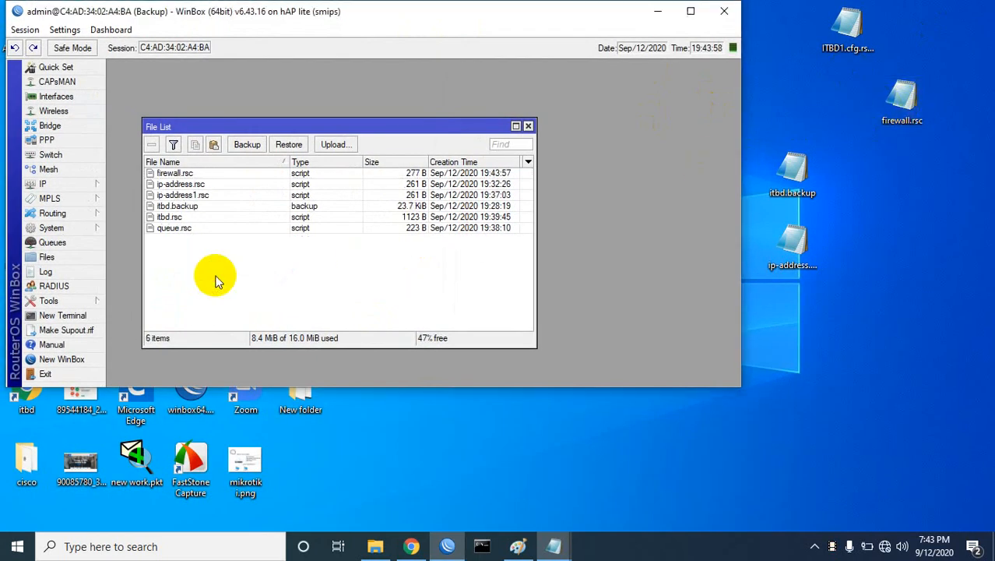
left_click(189, 173)
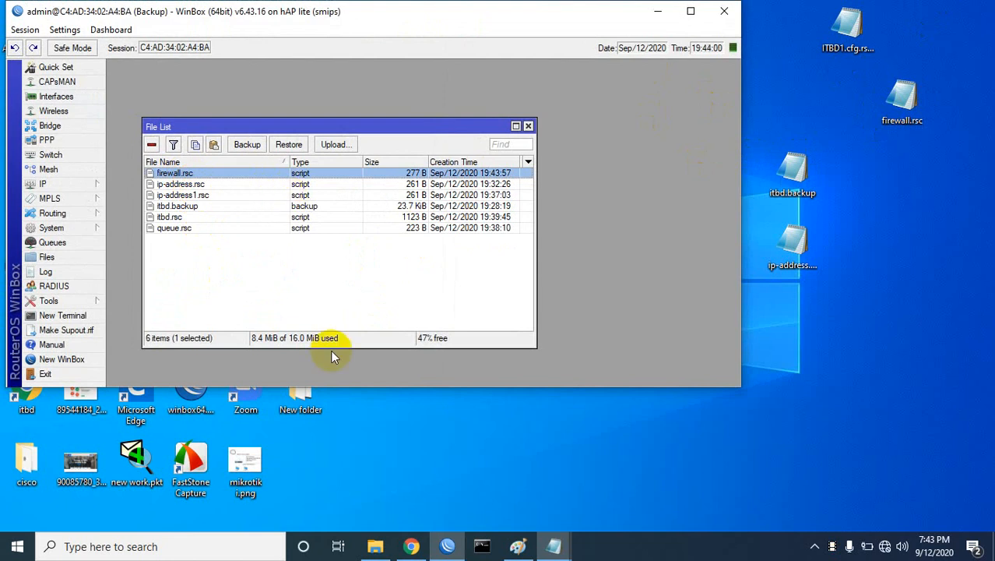
Step: Try restoring from firewall.rsc, dismiss the 'file not found (6)' error, close Files and maximise WinBox
left_click(287, 145)
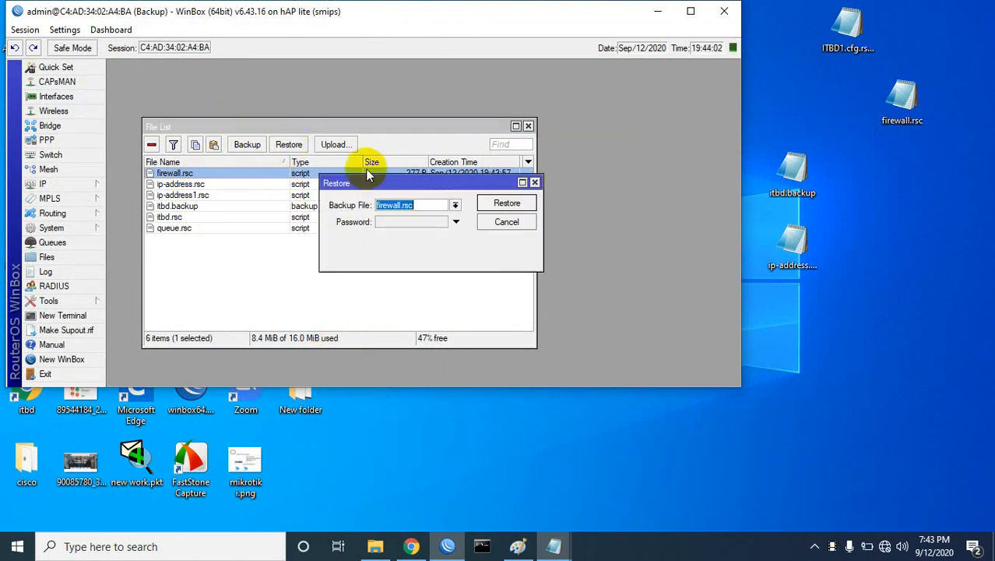
left_click(425, 224)
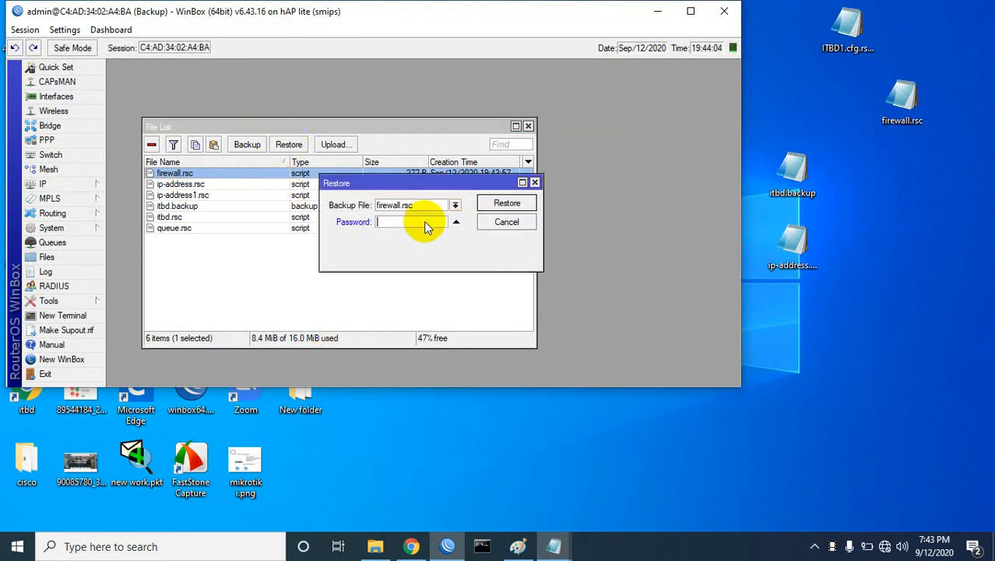
left_click(504, 204)
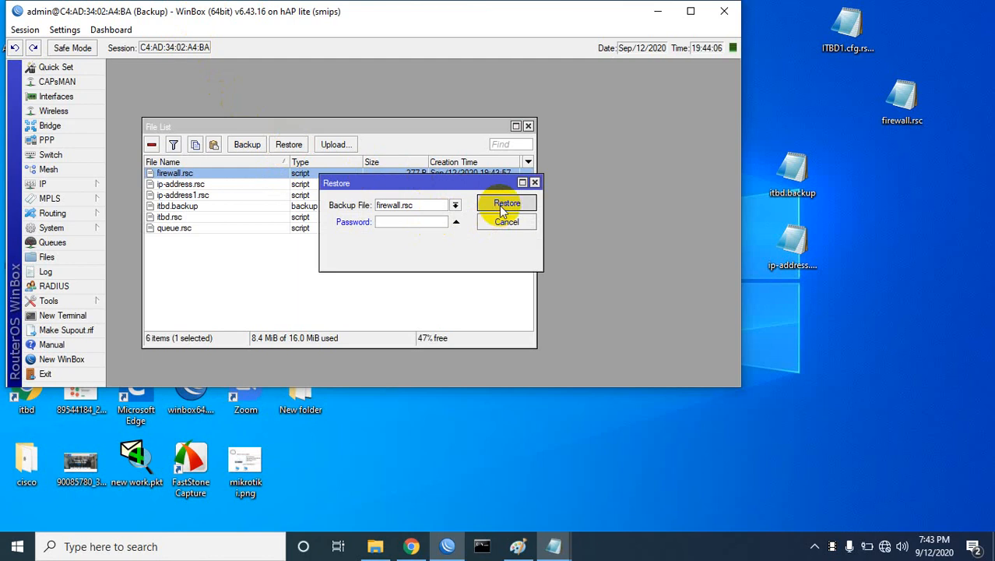
left_click(427, 219)
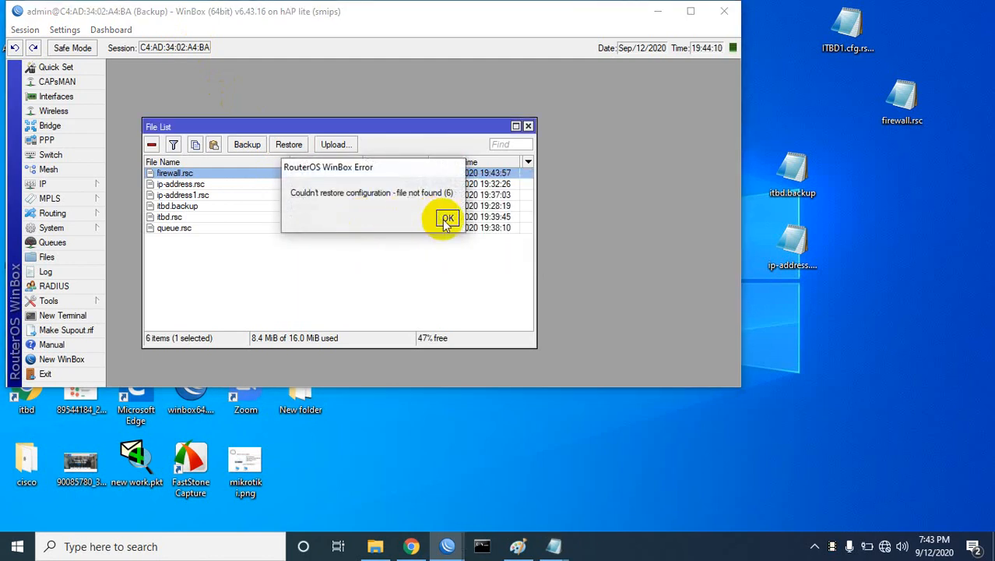
left_click(447, 220)
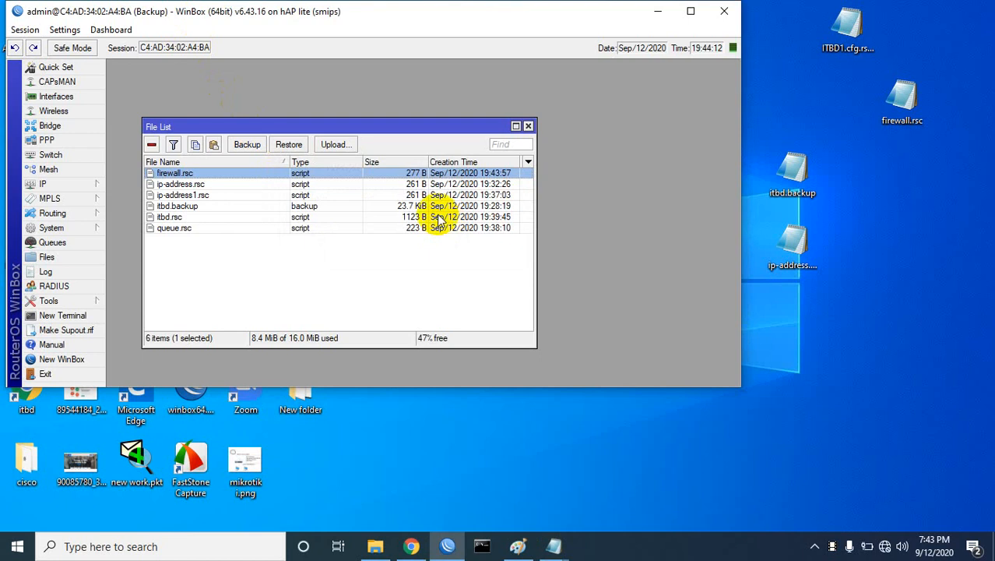
left_click(529, 126)
left_click(690, 11)
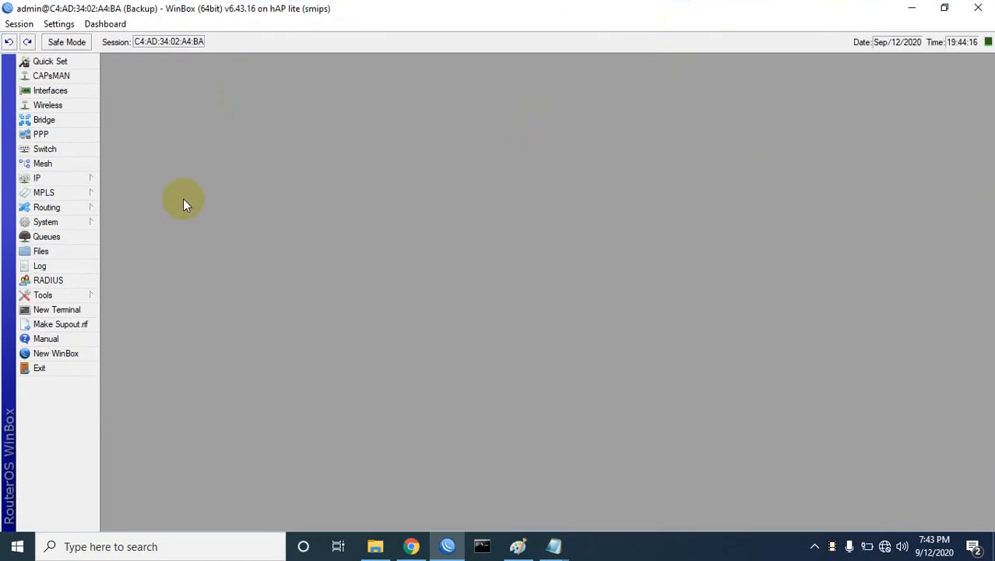